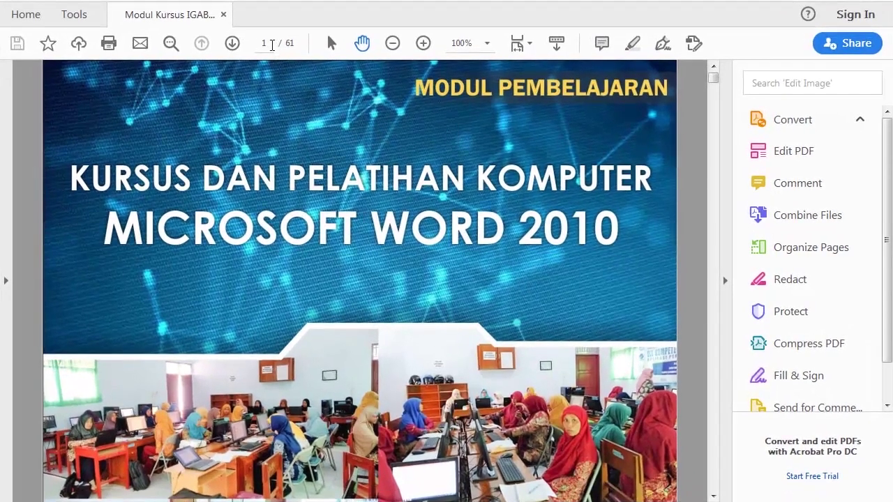
Jump to page 57 in Acrobat and scroll through the Latihan 8 letter and recipient table
left_click(272, 45)
type("57")
key("Return")
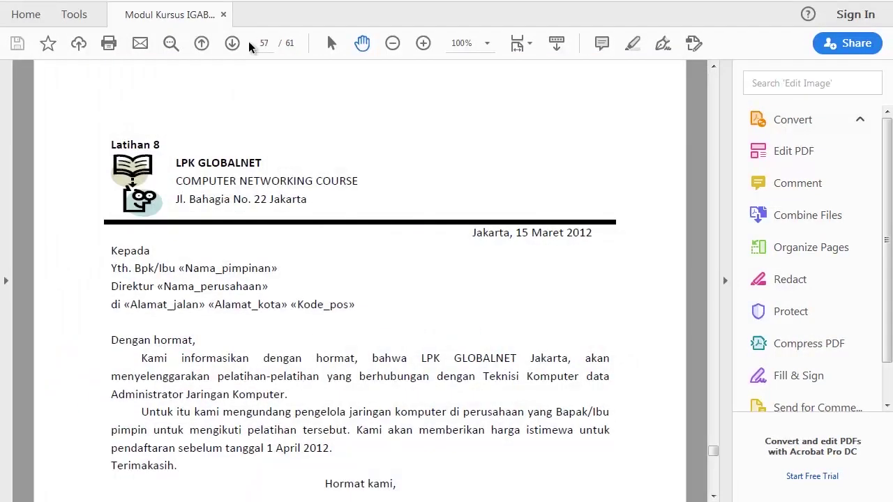
scroll(253, 127, "down", 1)
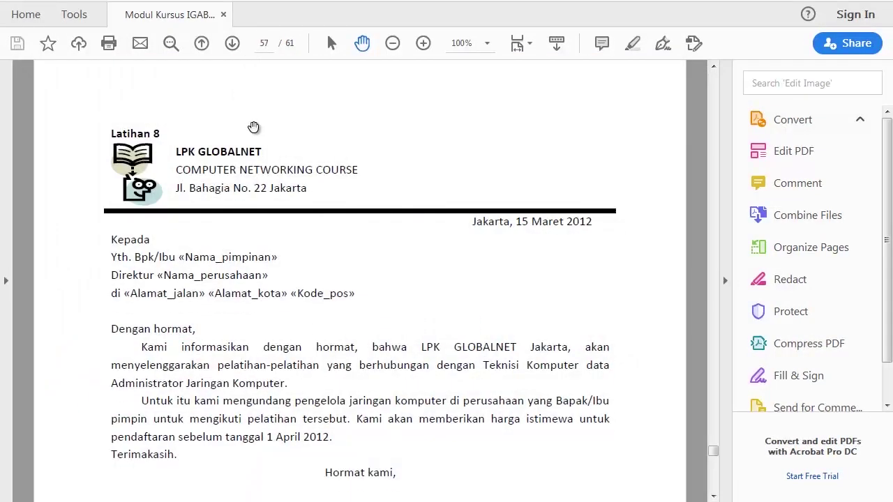
scroll(253, 127, "down", 1)
scroll(253, 127, "down", 1)
scroll(253, 127, "down", 3)
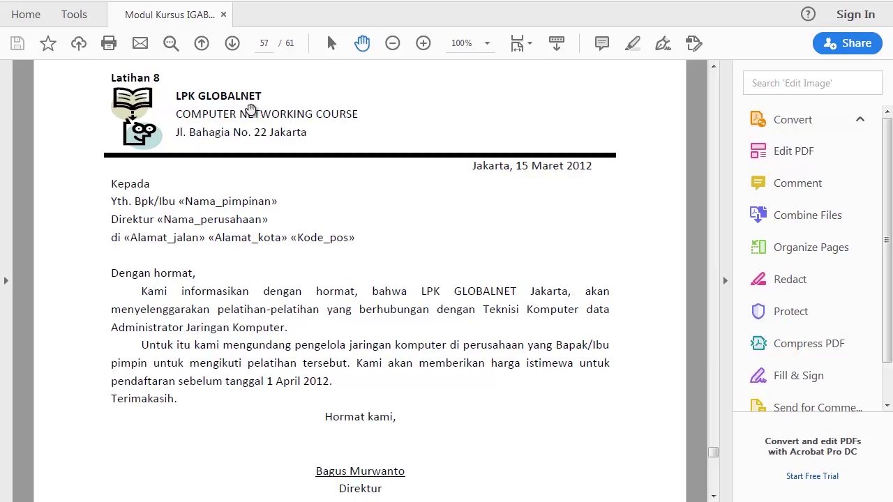
scroll(248, 110, "down", 2)
scroll(249, 109, "down", 3)
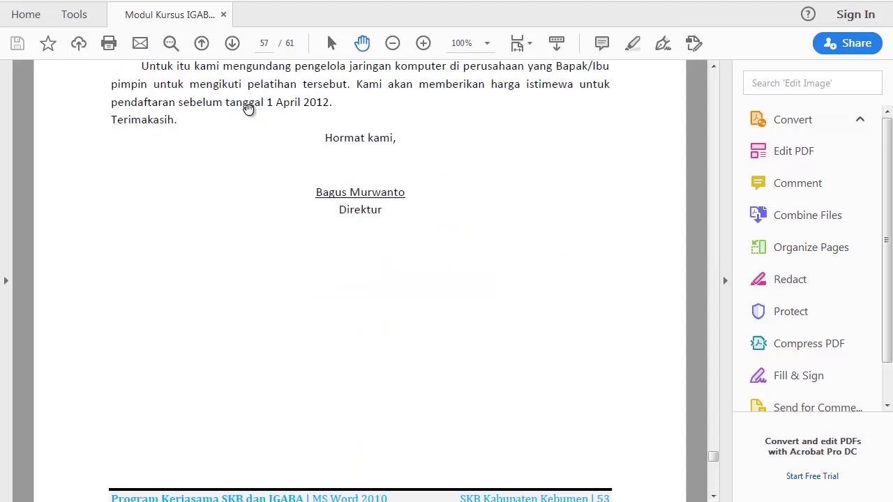
scroll(248, 109, "down", 5)
scroll(249, 110, "up", 1)
scroll(248, 109, "up", 1)
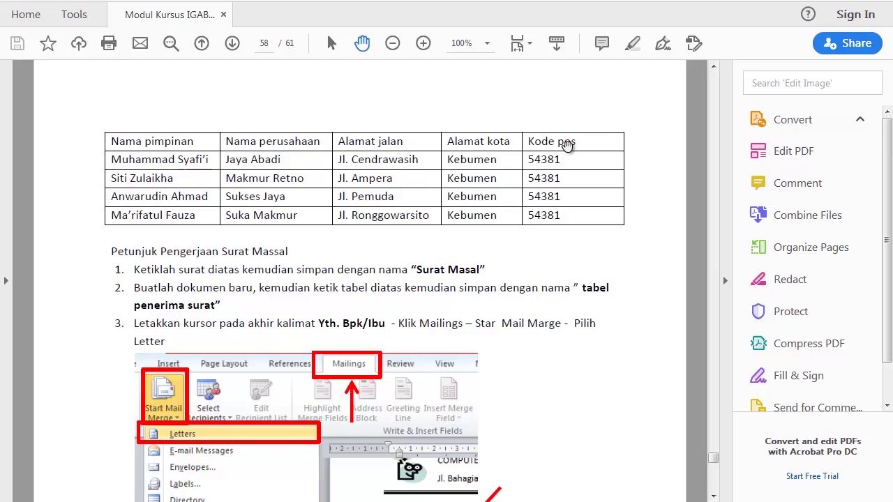
scroll(566, 144, "up", 5)
scroll(566, 144, "up", 3)
scroll(567, 145, "up", 1)
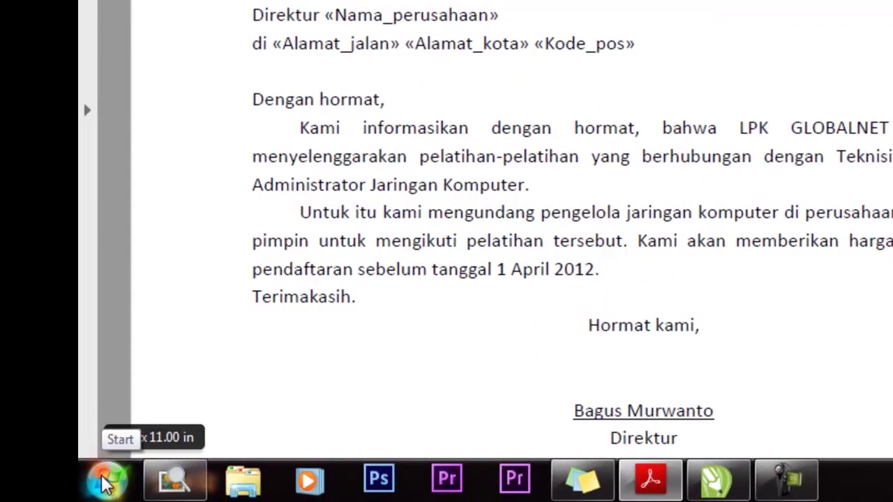
From the Start menu's All Programs list, expand the Microsoft Office folder
left_click(105, 482)
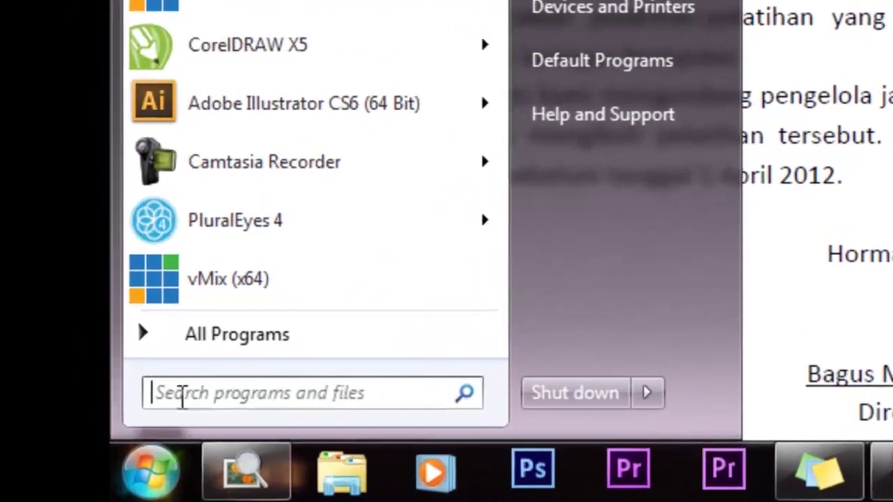
left_click(228, 337)
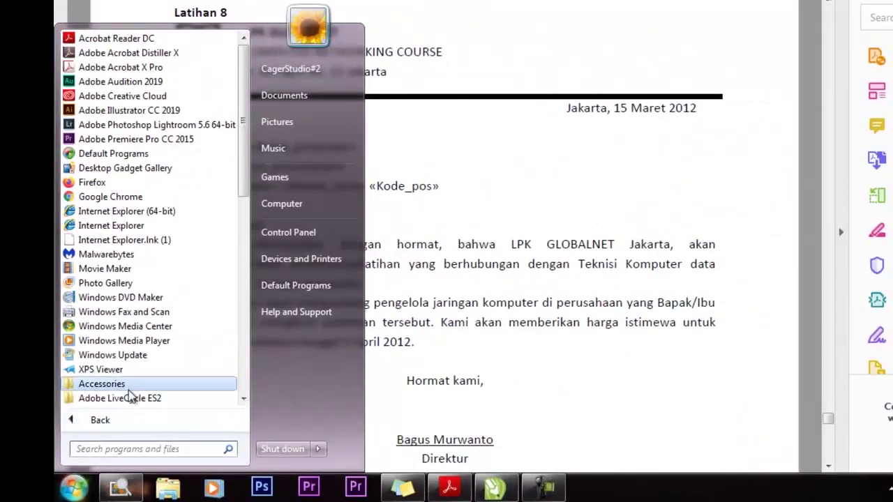
scroll(131, 388, "down", 4)
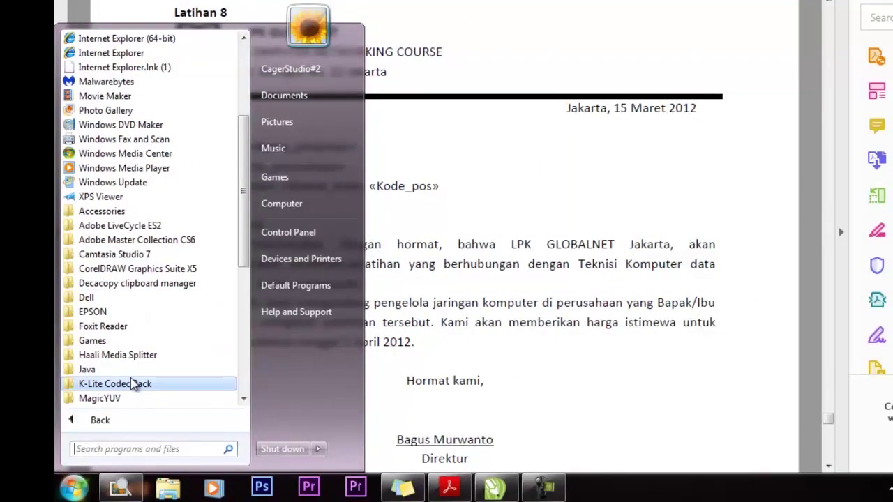
scroll(133, 385, "down", 2)
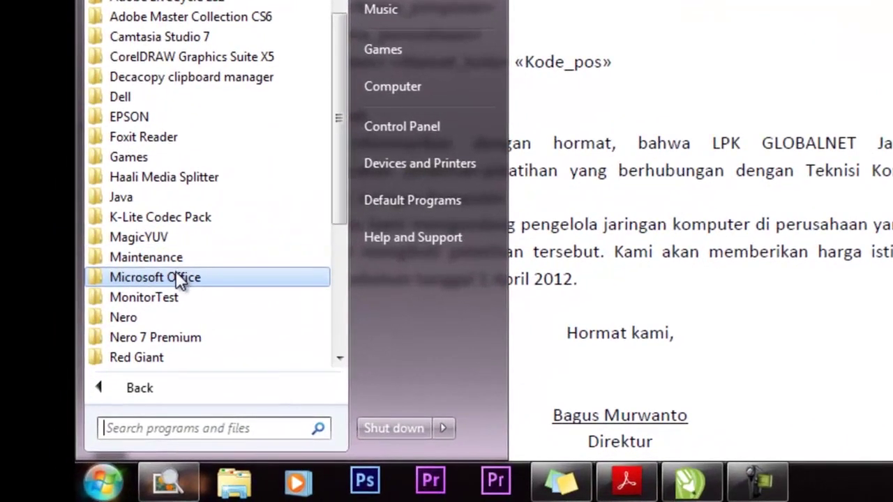
left_click(180, 277)
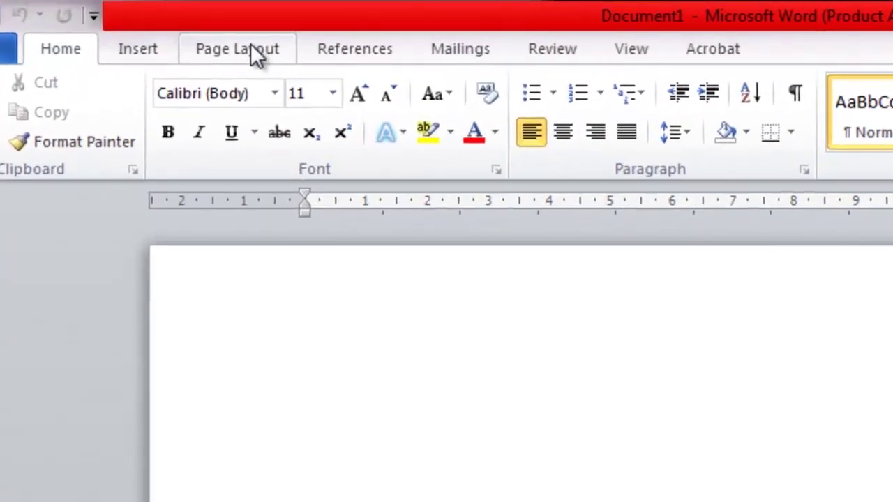
Set the paper size to A4
left_click(256, 57)
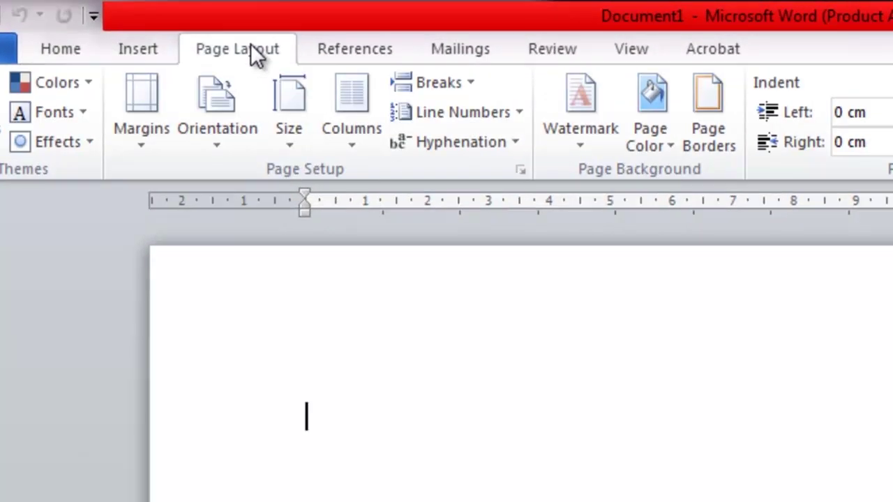
left_click(292, 152)
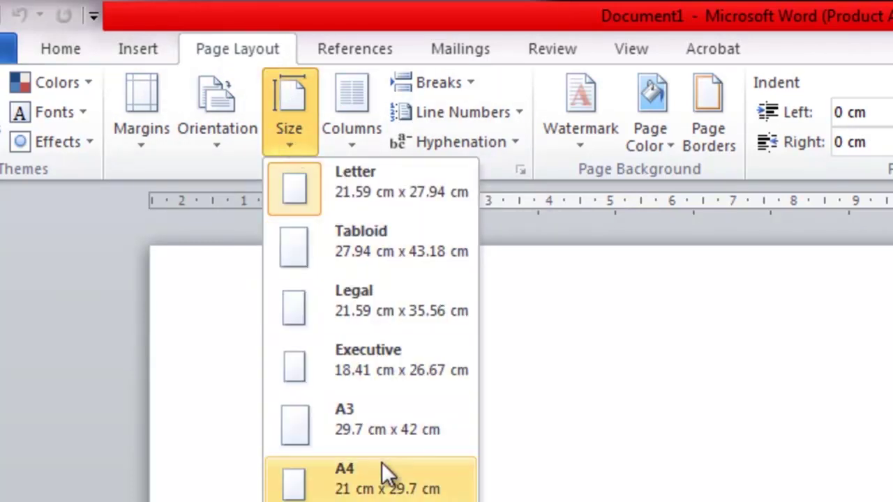
left_click(385, 484)
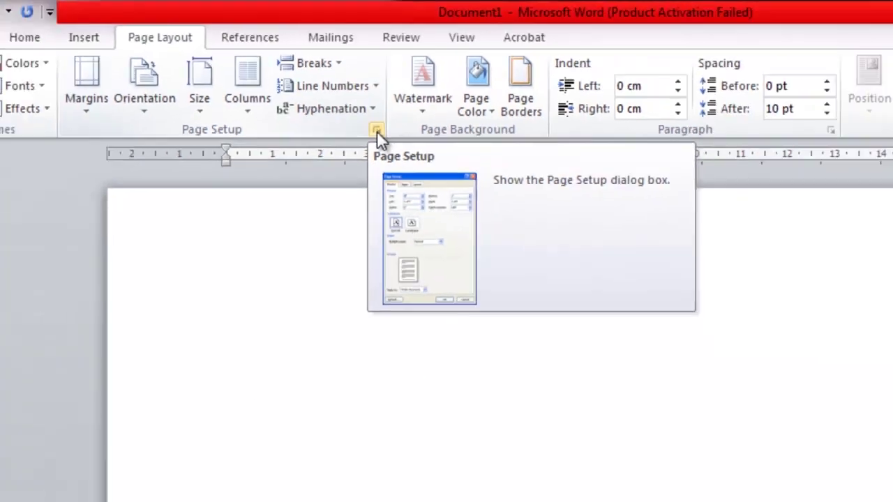
In Page Setup, set margins to Top 2, Left 3, Bottom 3 and Right 2 cm
left_click(458, 198)
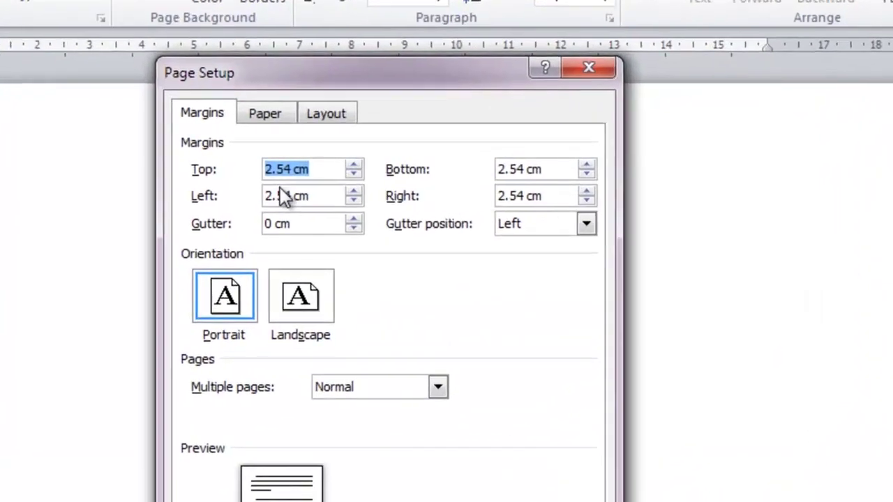
type("2")
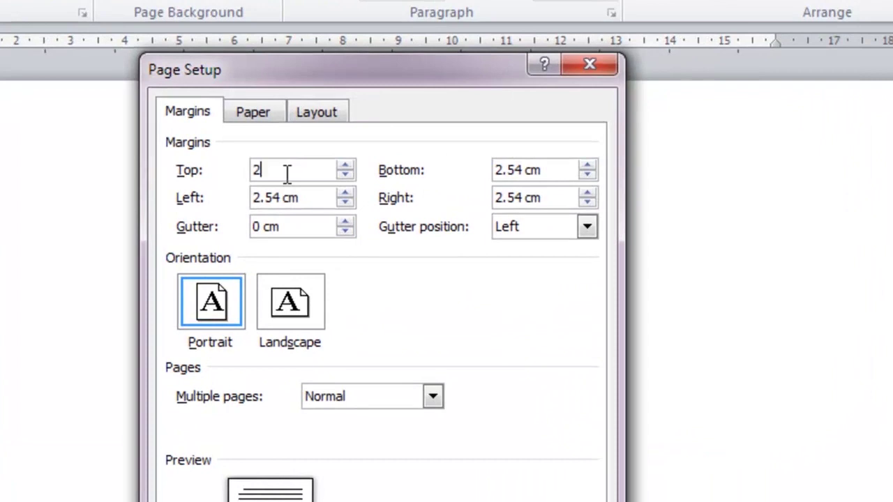
left_click(311, 198)
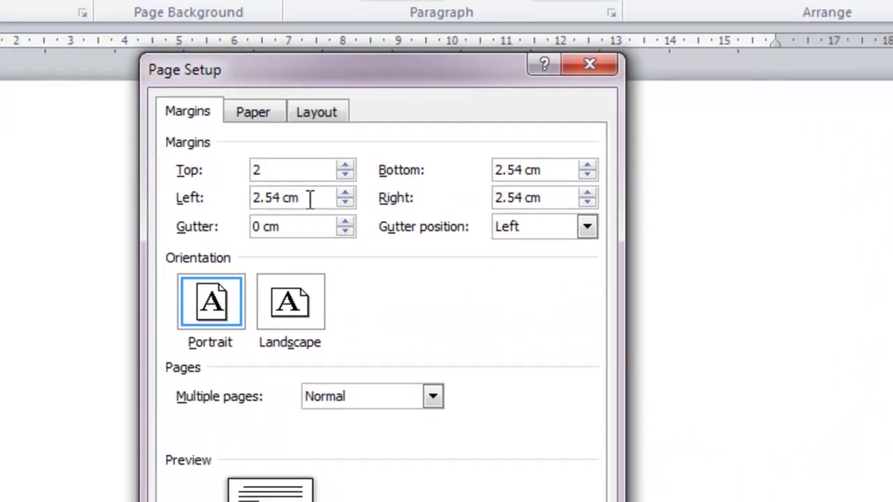
left_click_drag(309, 198, 215, 195)
type("3")
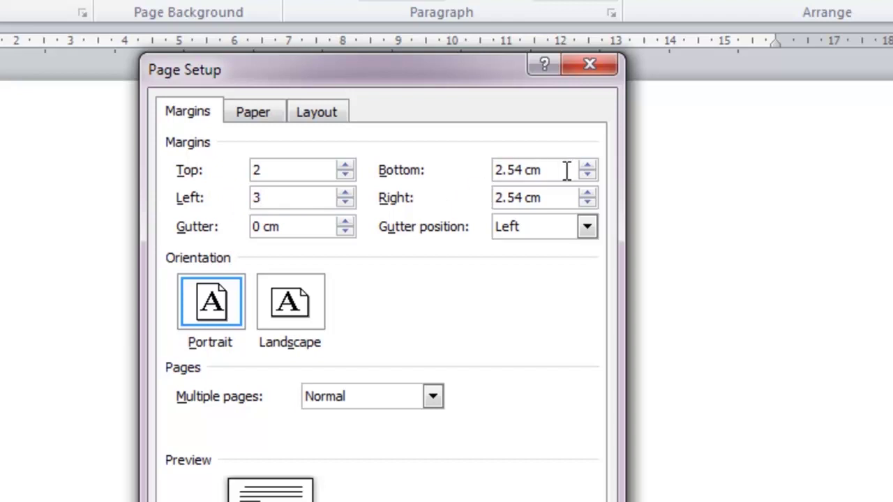
left_click_drag(566, 170, 488, 183)
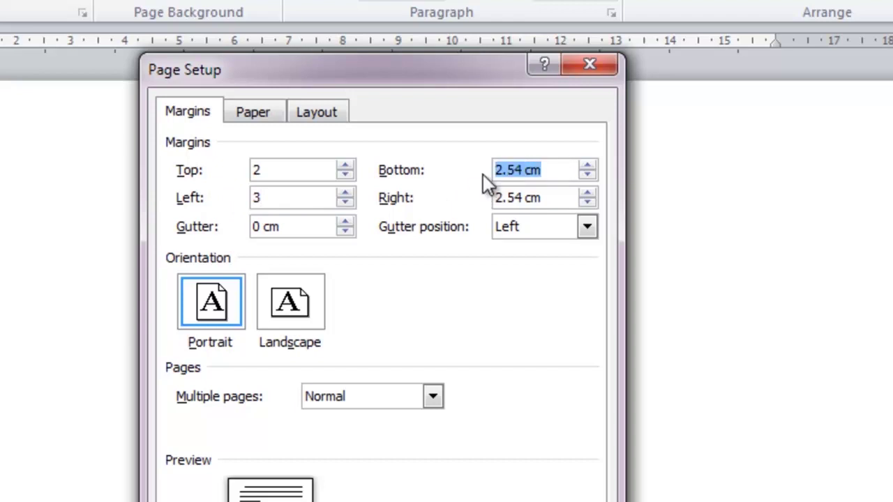
type("3")
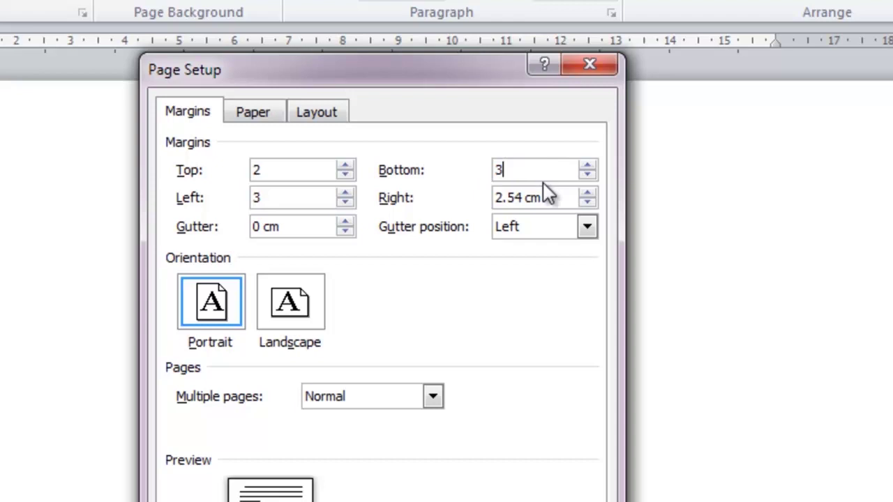
left_click_drag(550, 196, 486, 197)
type("2")
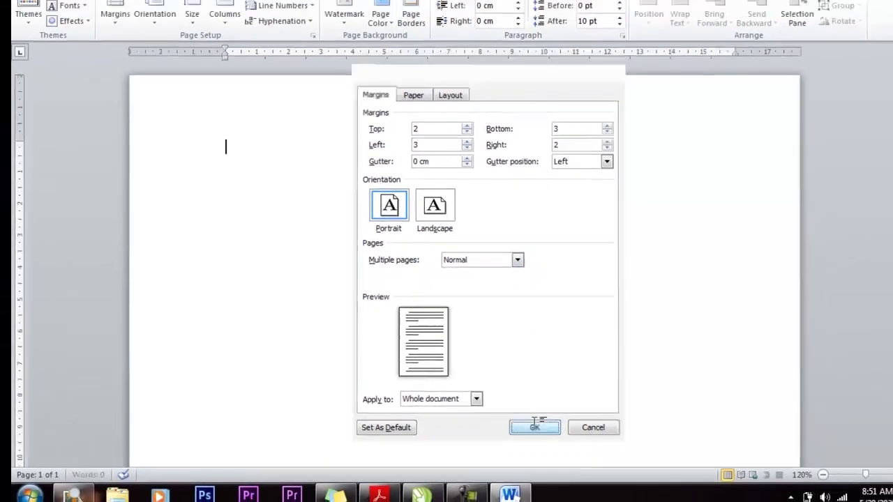
left_click(543, 426)
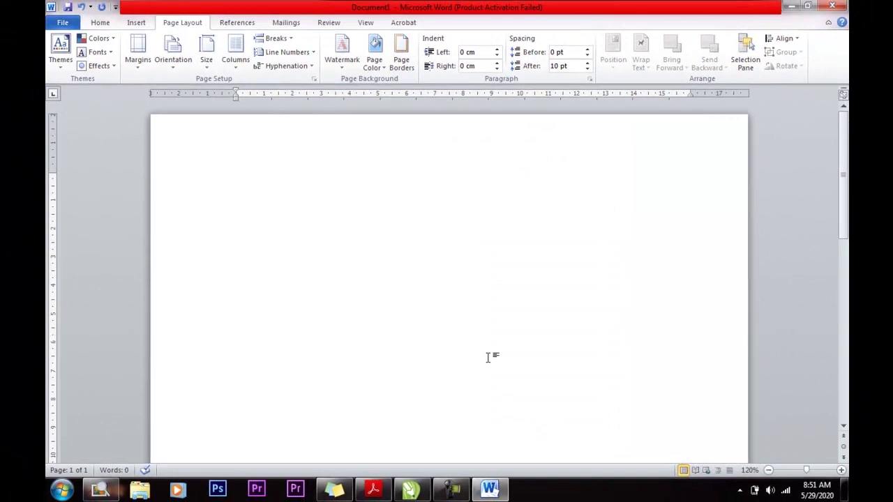
Check the letter in the PDF, then type the first letterhead line, LPK GLOBAL NET
left_click(374, 491)
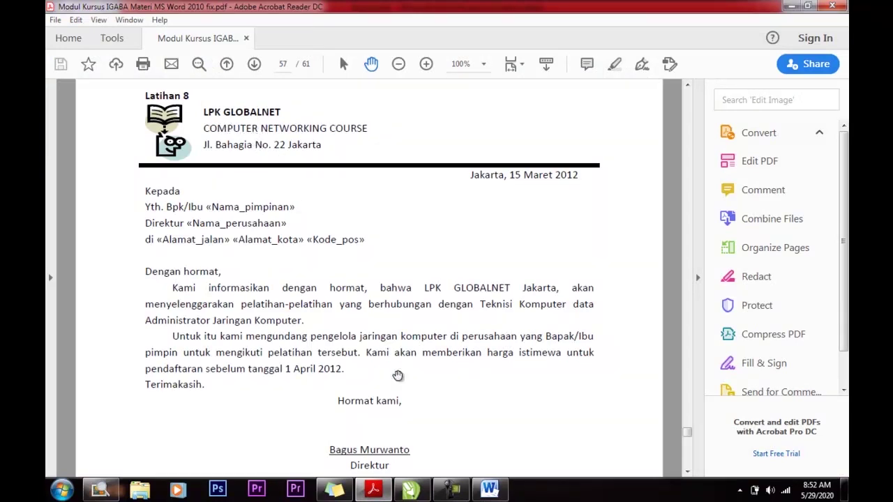
left_click(489, 489)
type("PK GLOBAL NET")
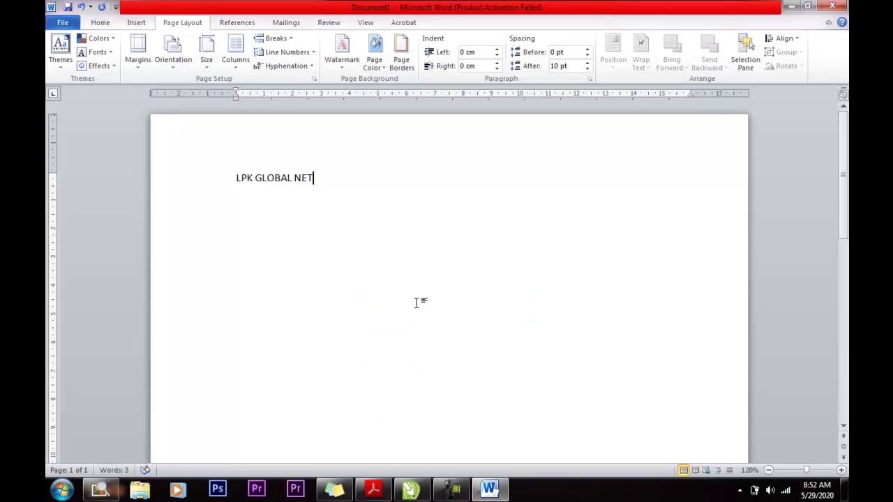
key("Return")
Add the lines 'COMPUTER NETWORK COURSE' and 'Jl. Bahagia No. 22 Jakarta'
type("COMPUTER NETWORK COURSE")
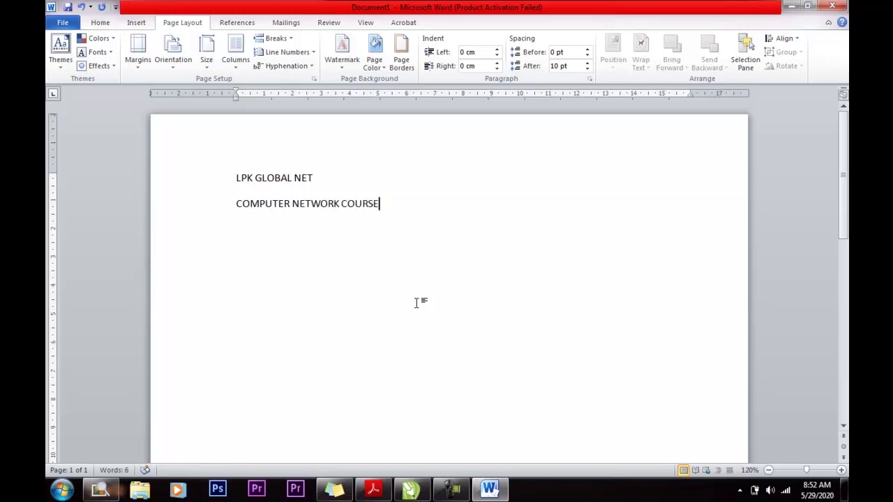
key("Return")
type("Jl. Bahagia")
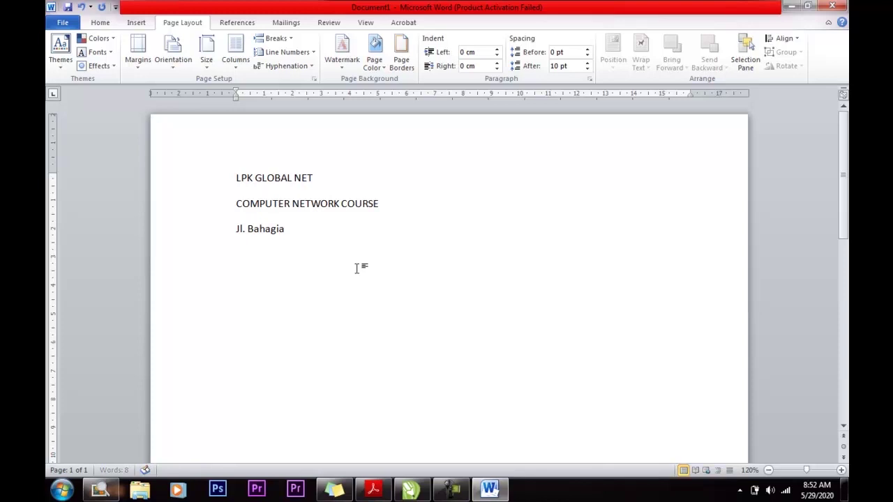
type(" No. 22")
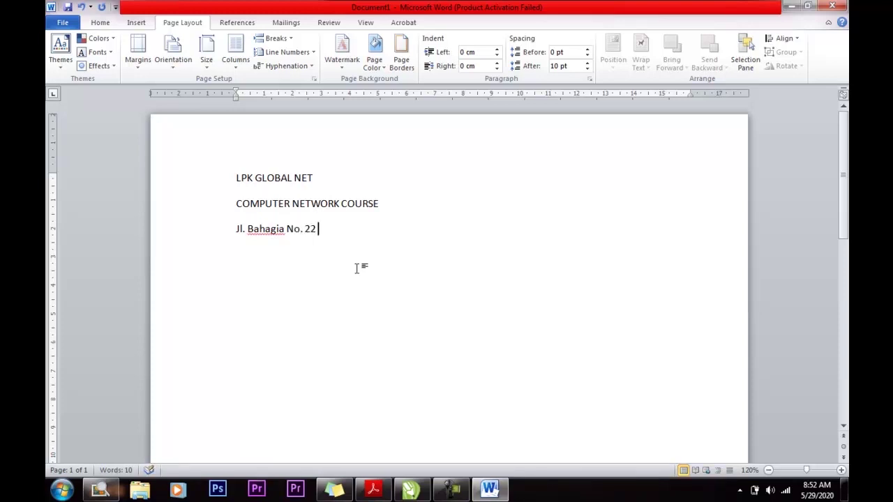
type(" Jakarta")
Compare the letterhead with the PDF, then bring up Borders and Shading for the paragraph
left_click(373, 490)
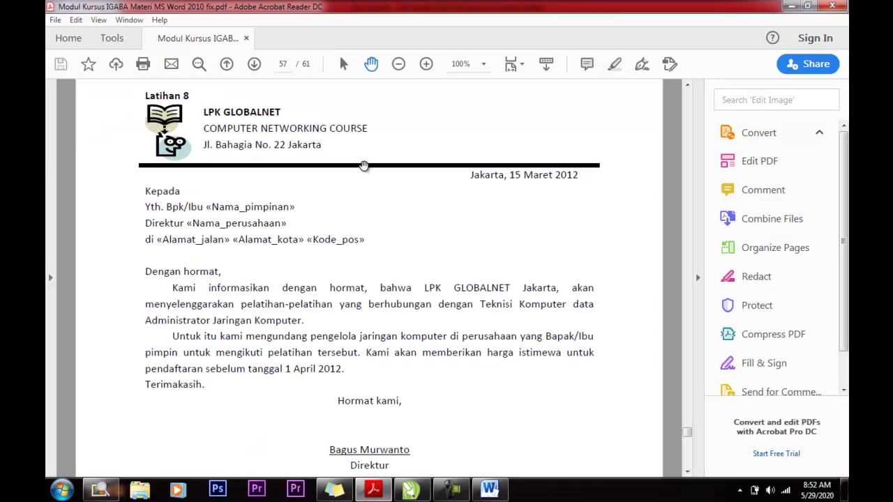
left_click(489, 490)
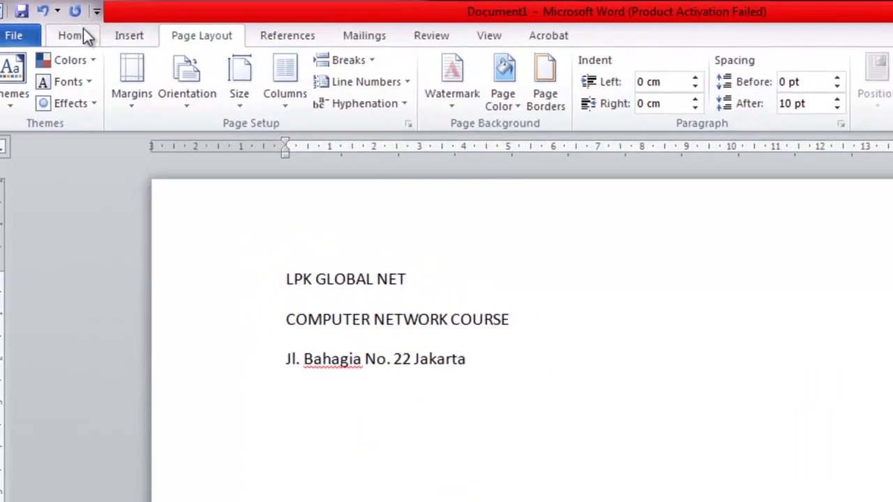
left_click(71, 30)
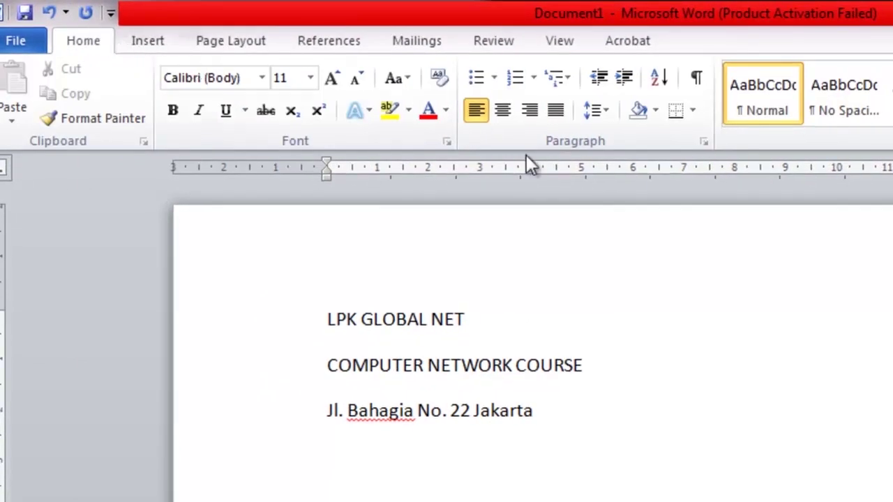
left_click(693, 116)
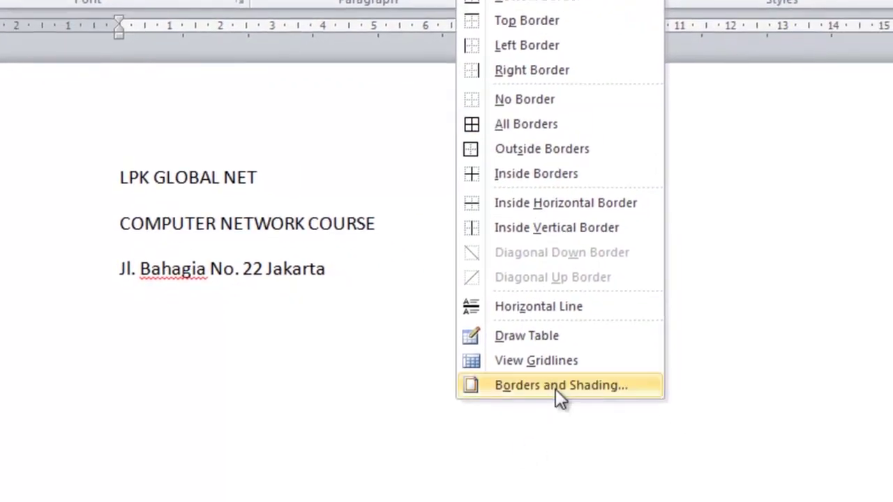
left_click(555, 388)
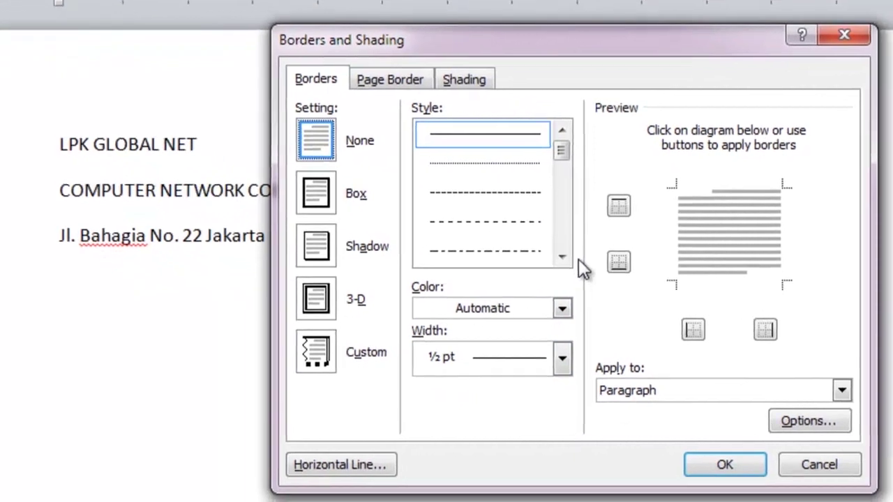
left_click(554, 252)
left_click(557, 253)
left_click(557, 253)
left_click(557, 253)
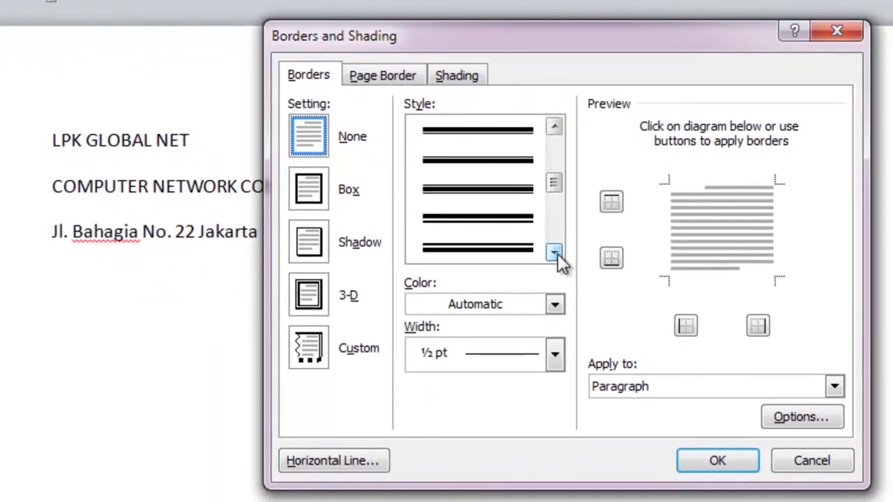
Apply a thick 3 pt border with only the top edge, removing bottom, left and right
left_click(521, 167)
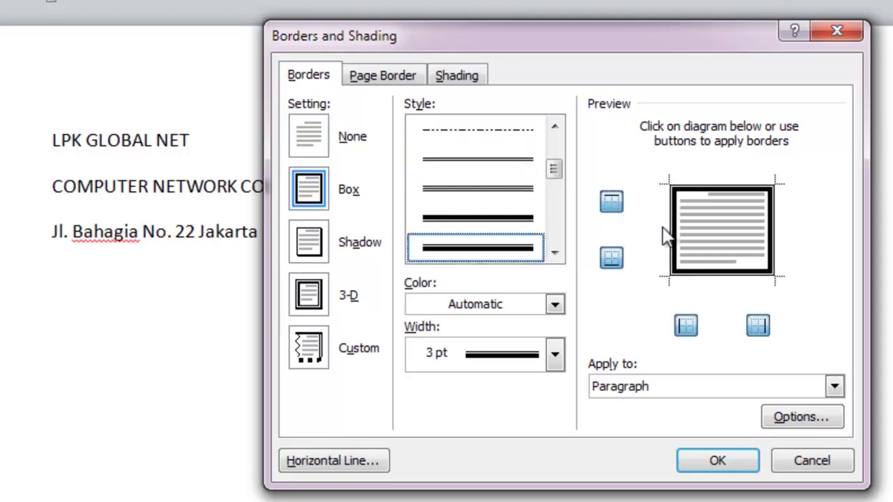
left_click(612, 258)
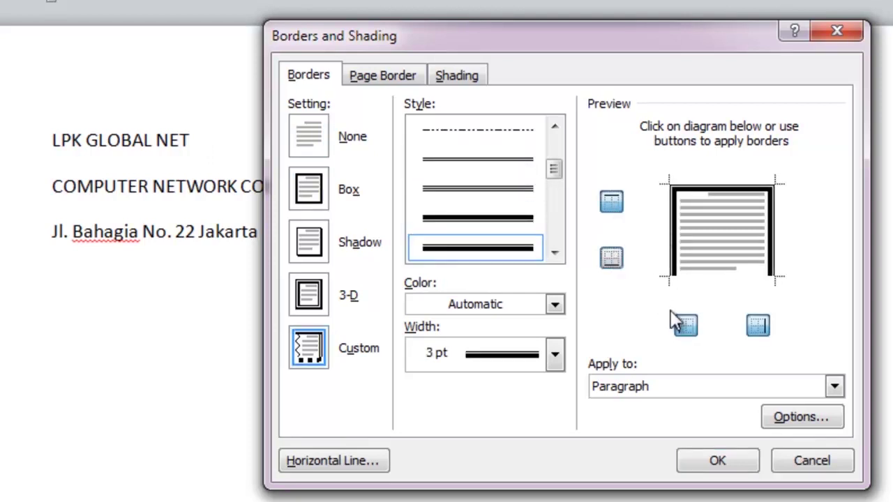
left_click(686, 325)
left_click(758, 328)
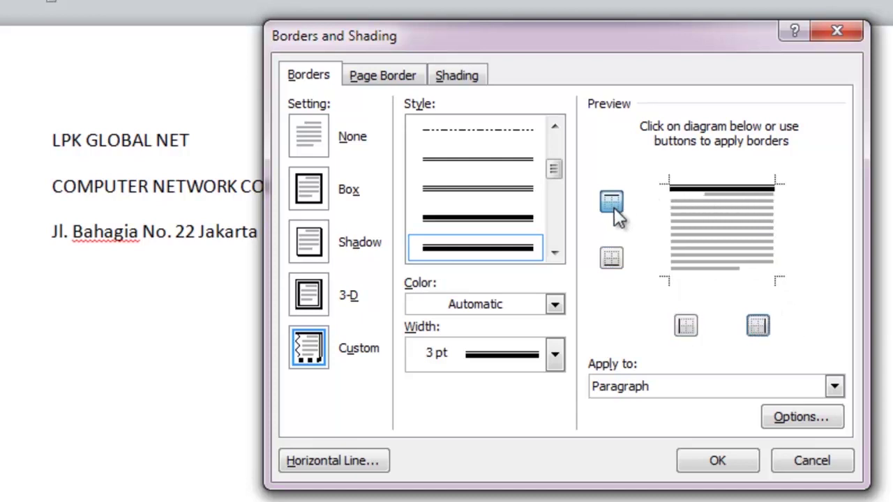
left_click(711, 461)
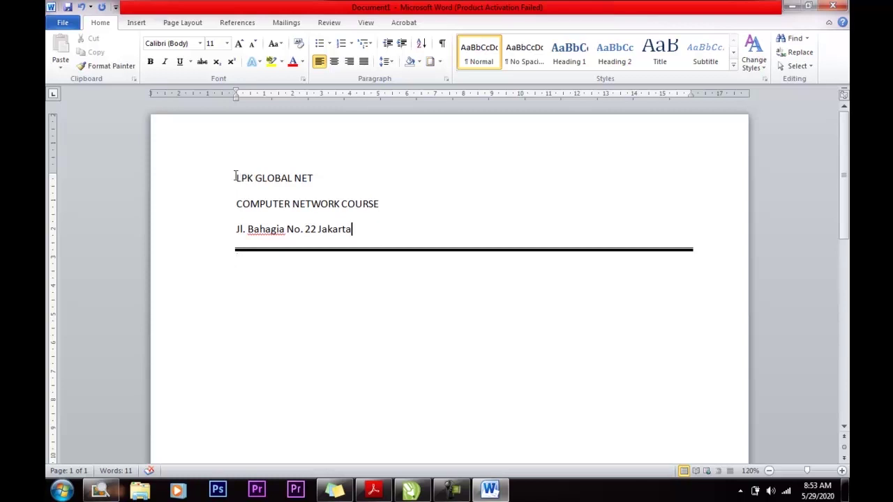
Increase the indent of the three letterhead lines twice
left_click_drag(235, 178, 357, 228)
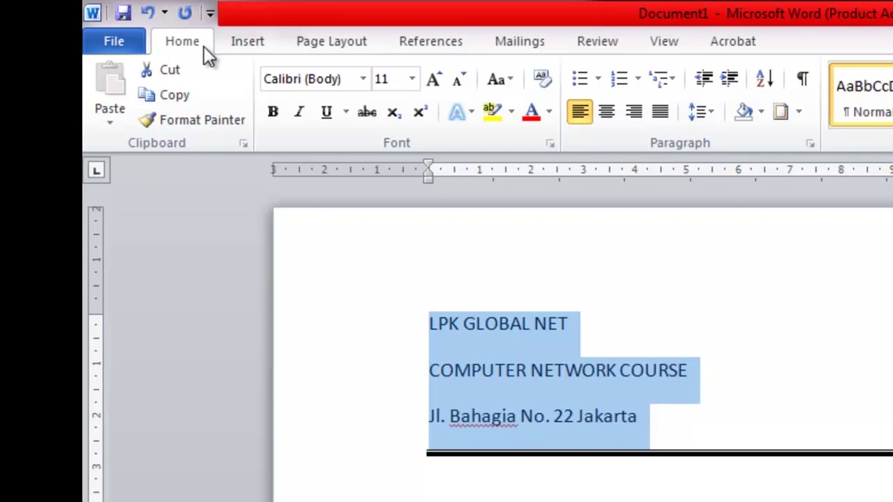
left_click(725, 84)
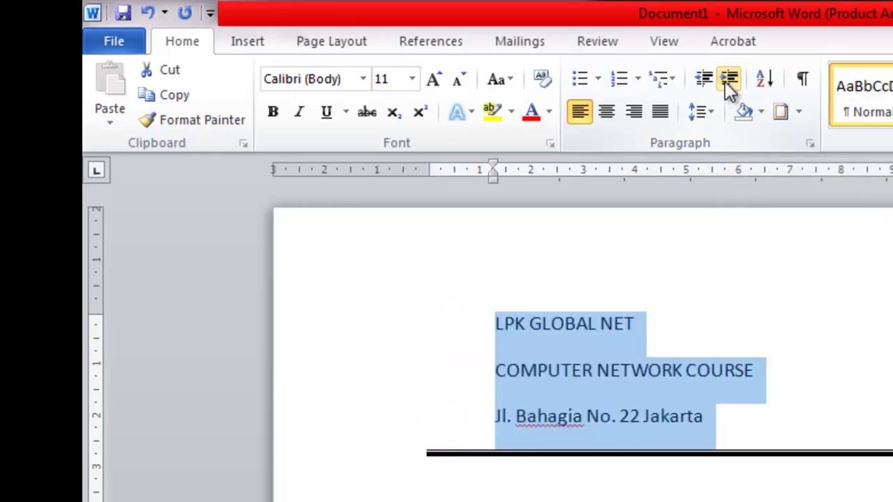
left_click(725, 81)
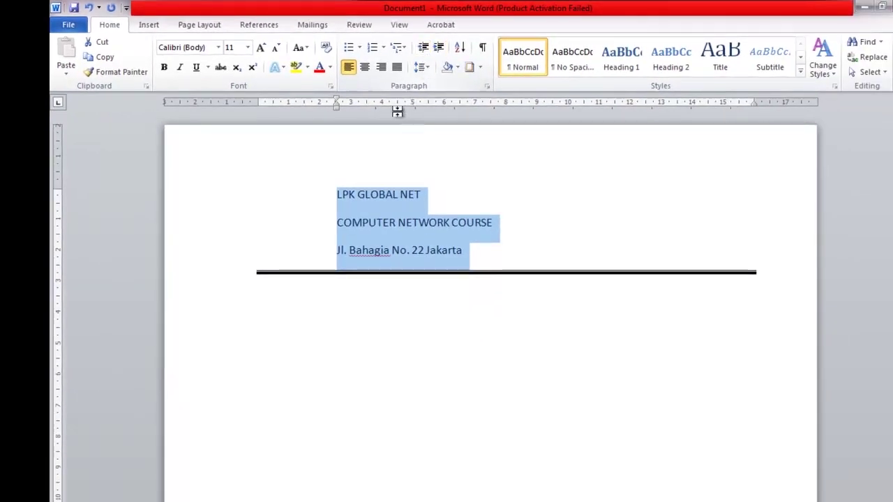
Make the LPK GLOBAL NET line bold
left_click(336, 195)
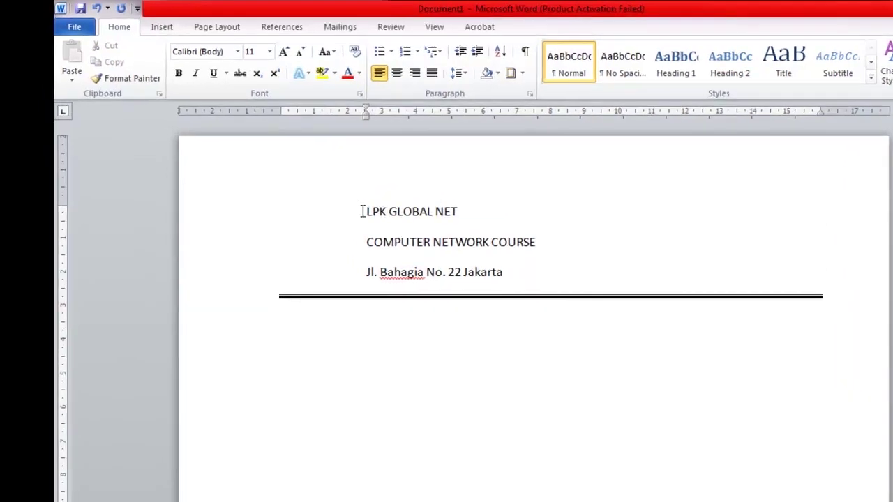
left_click_drag(335, 195, 368, 194)
left_click_drag(596, 315, 674, 312)
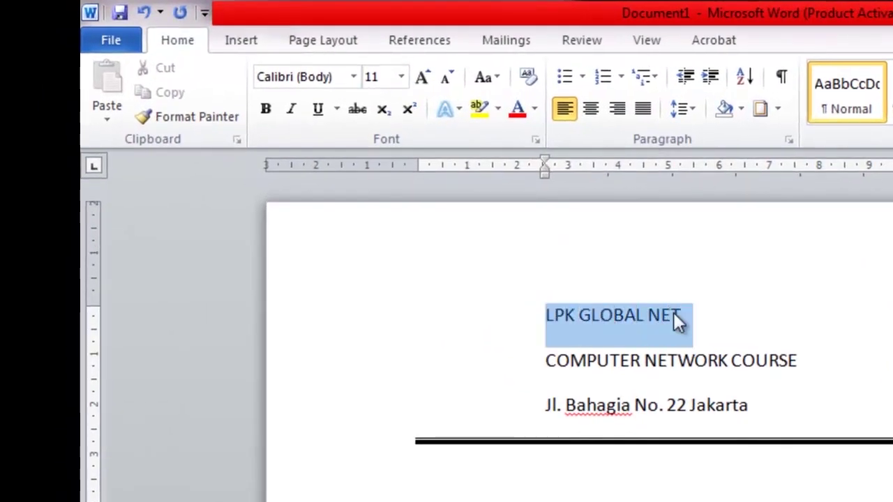
left_click(265, 108)
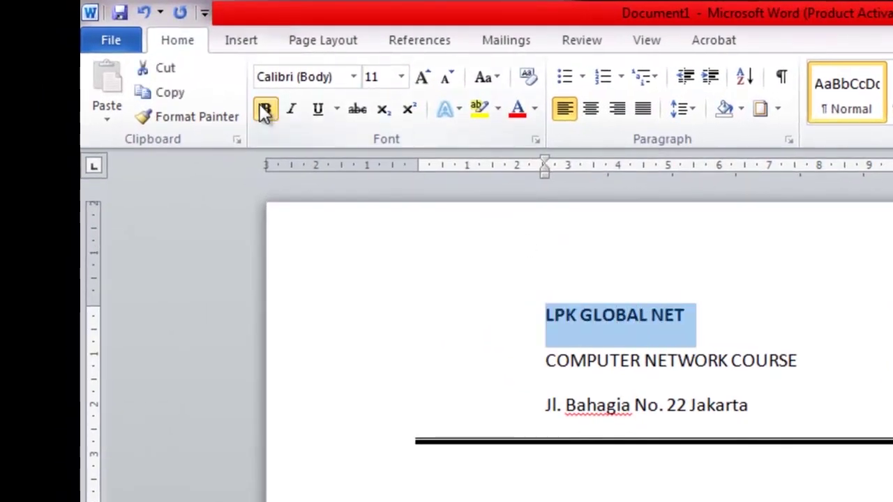
Remove the space after paragraph from all three letterhead lines
left_click(638, 312)
left_click_drag(765, 414, 550, 319)
left_click(437, 108)
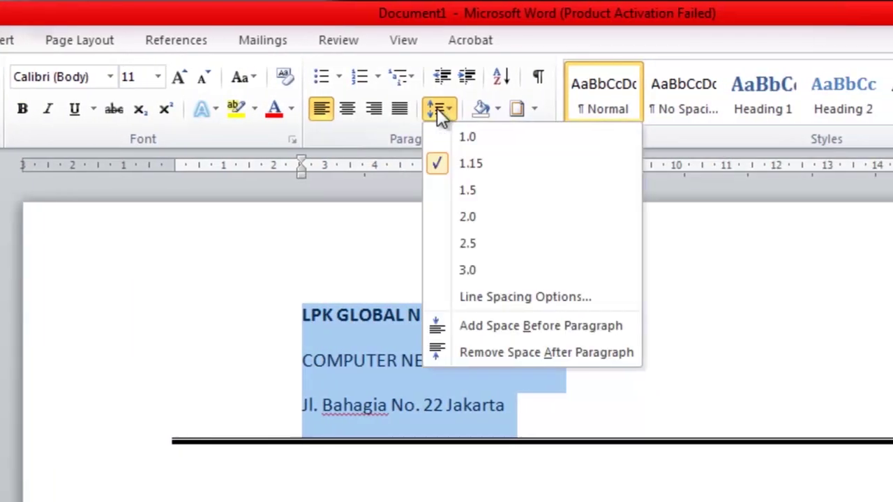
left_click(493, 352)
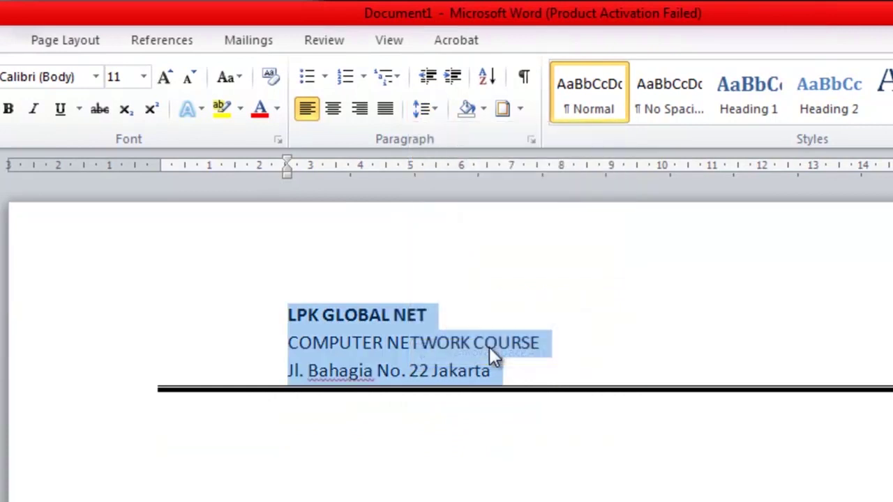
left_click(449, 339)
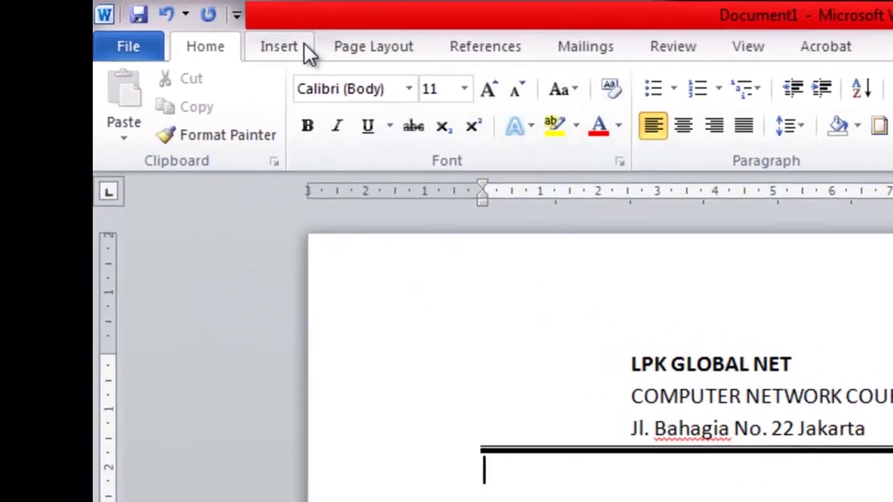
Open the Clip Art pane and list all available clip art, checking the PDF reference
left_click(301, 44)
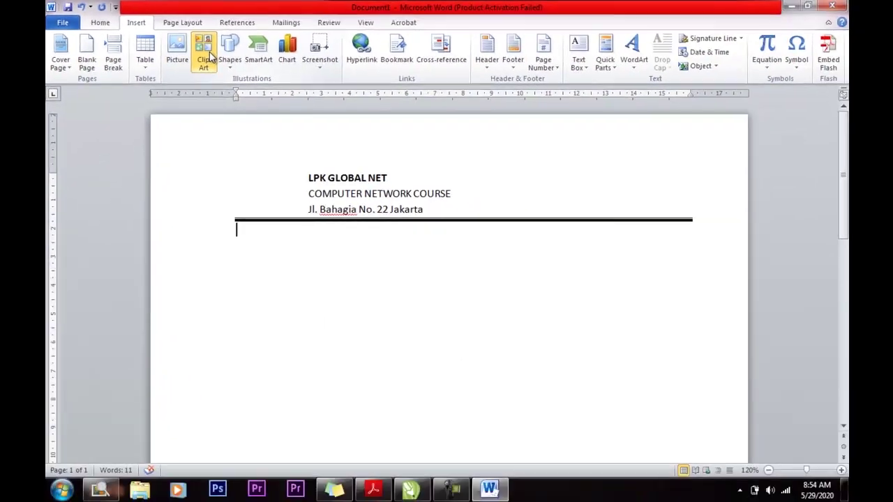
left_click(206, 54)
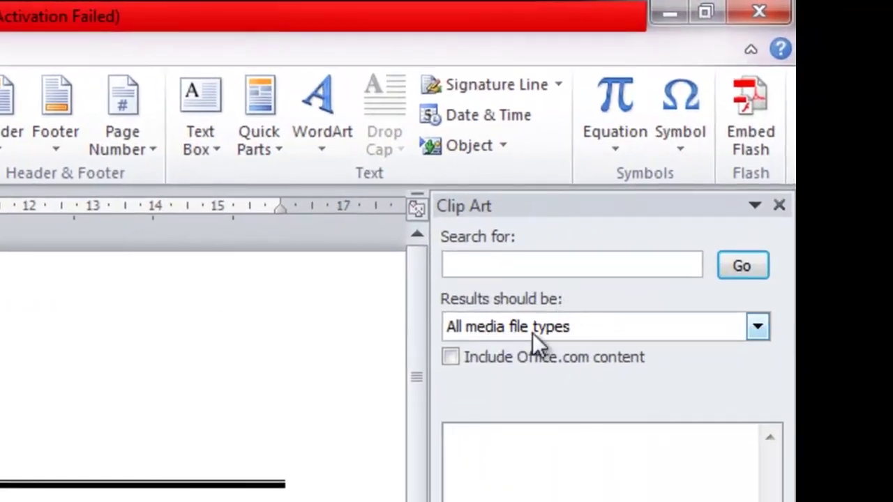
left_click(740, 268)
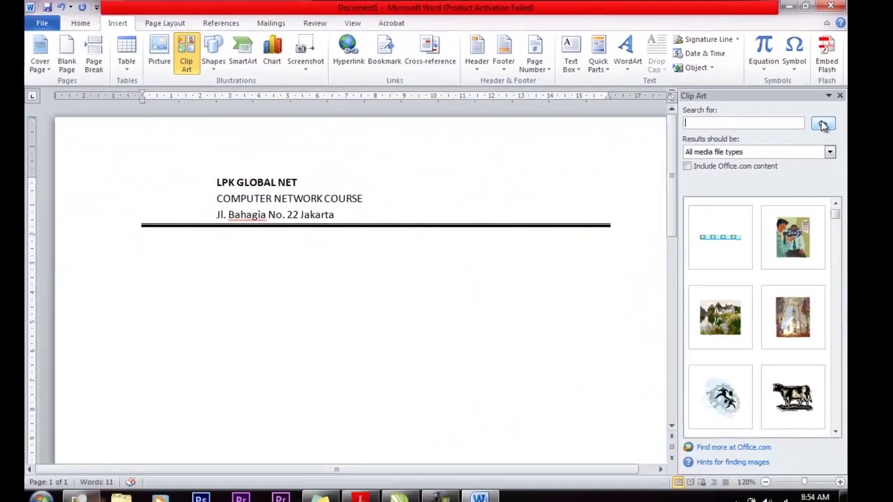
left_click(373, 490)
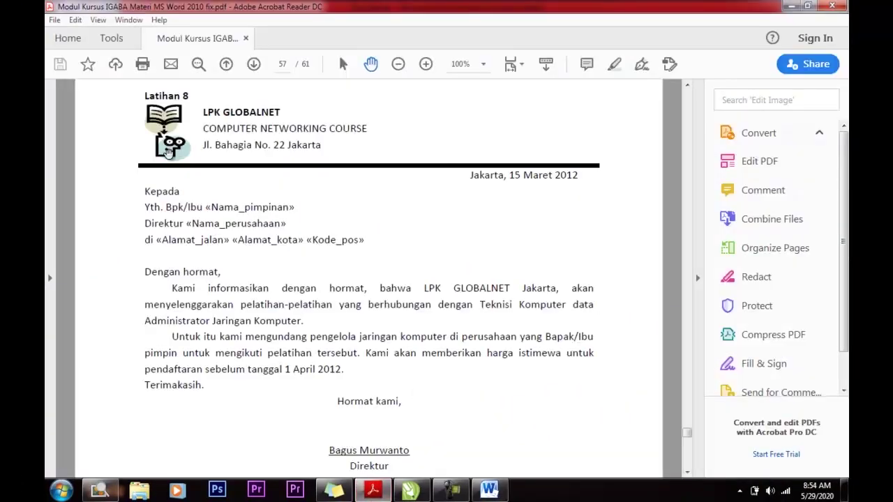
left_click(489, 490)
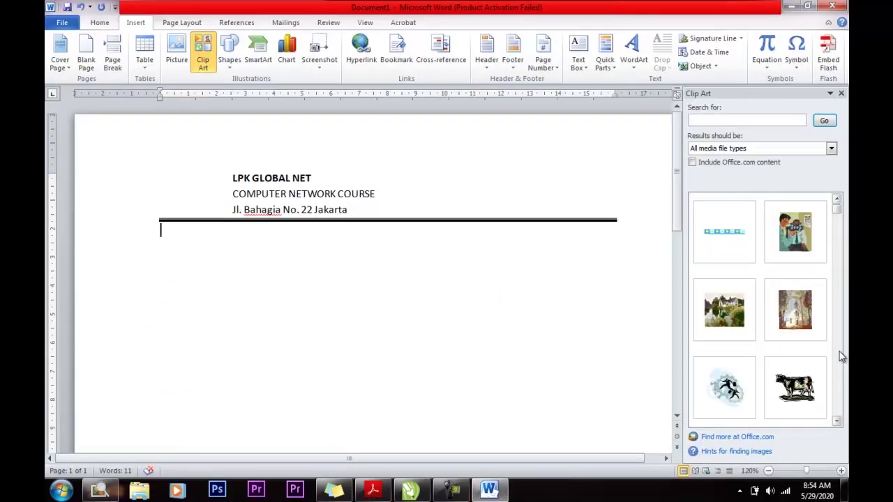
Scroll through the clip art results and insert the academics book-and-person clip
scroll(837, 205, "down", 1)
scroll(837, 207, "down", 1)
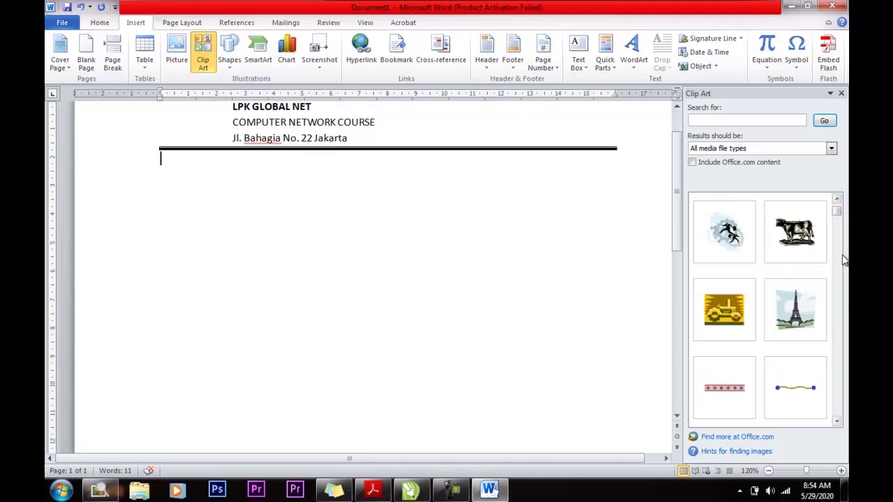
scroll(834, 260, "down", 2)
scroll(840, 260, "down", 3)
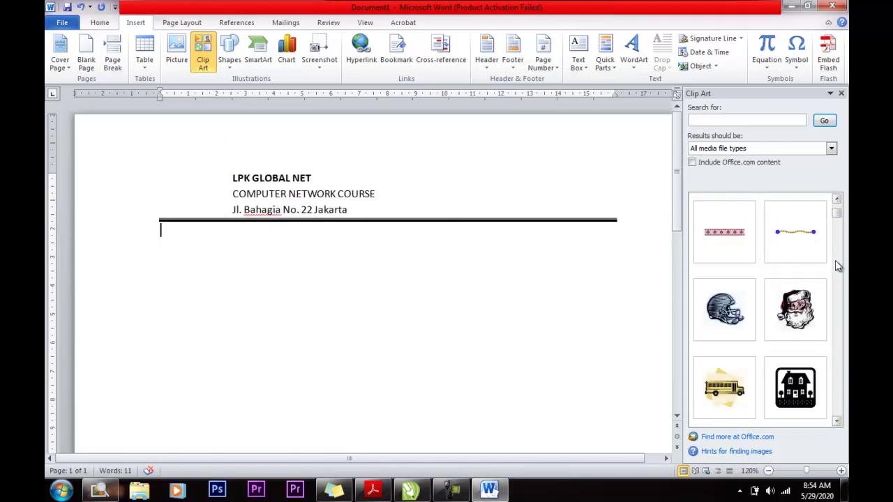
left_click(837, 422)
left_click(836, 422)
left_click(836, 422)
left_click(836, 421)
left_click(837, 422)
left_click(836, 421)
left_click(836, 421)
left_click(836, 421)
left_click(836, 421)
left_click(836, 421)
left_click(836, 422)
left_click(836, 421)
left_click(837, 422)
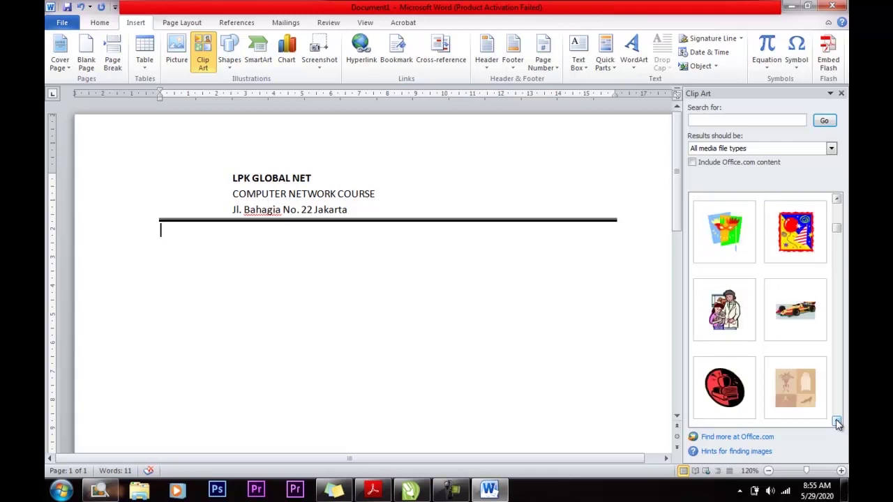
left_click(836, 421)
scroll(834, 231, "up", 1)
scroll(835, 231, "up", 1)
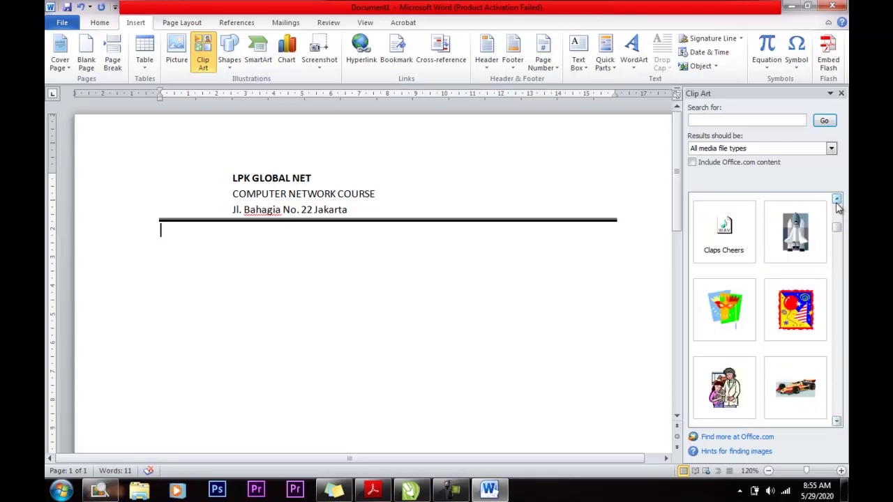
left_click(836, 421)
left_click(836, 421)
left_click(836, 422)
left_click(836, 422)
left_click(836, 421)
left_click(836, 421)
left_click(836, 421)
left_click(836, 422)
left_click(836, 422)
left_click(836, 422)
left_click(836, 422)
left_click(836, 422)
left_click(836, 422)
left_click(836, 423)
left_click(836, 423)
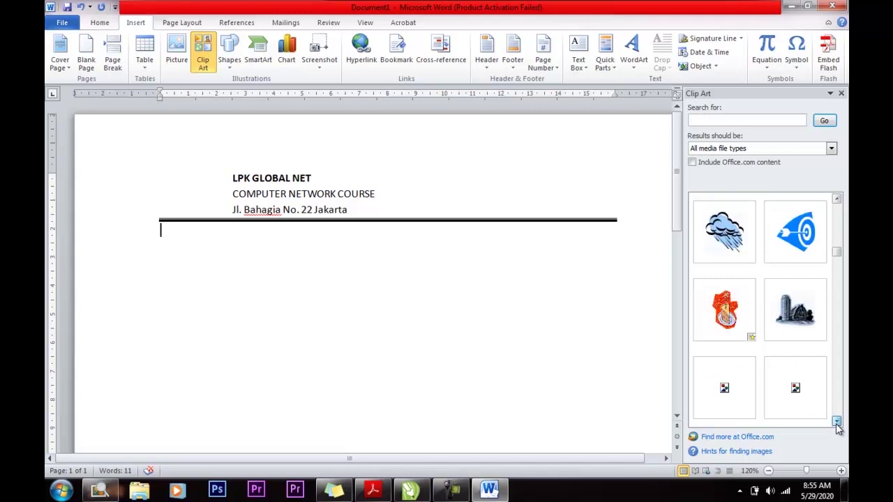
left_click(836, 423)
left_click(836, 423)
left_click(836, 422)
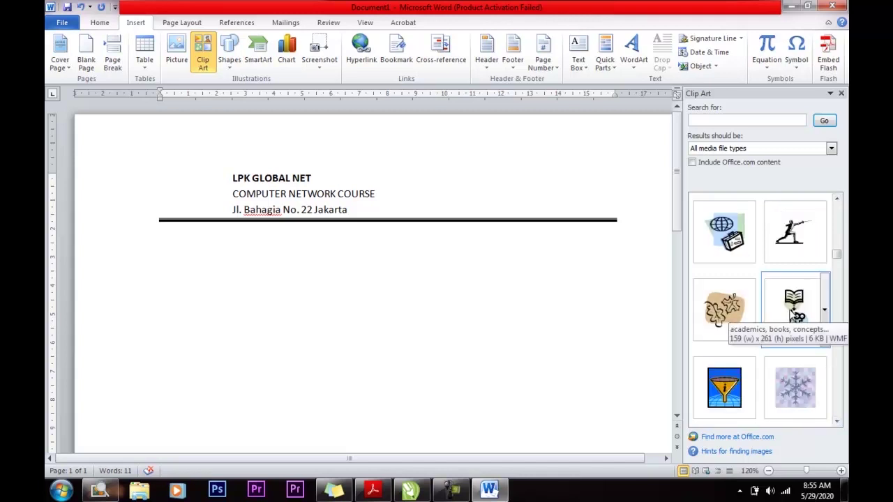
left_click(791, 315)
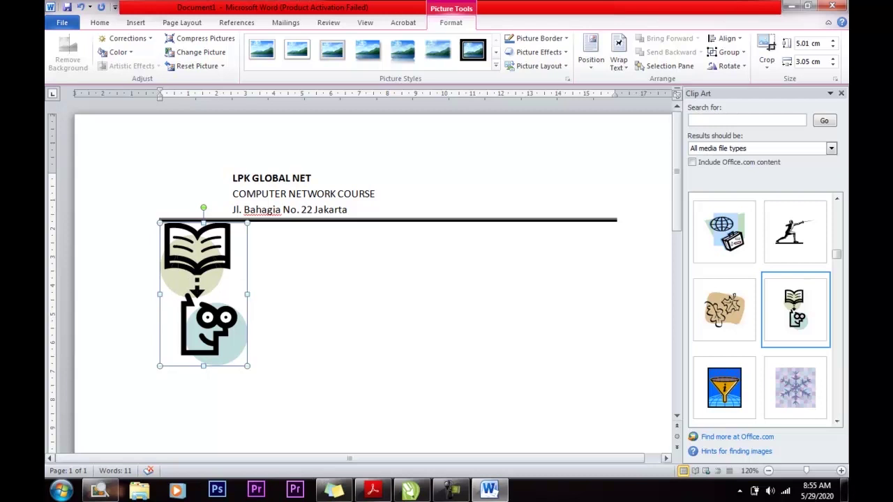
Set the clip-art logo's text wrapping to In Front of Text
left_click(640, 391)
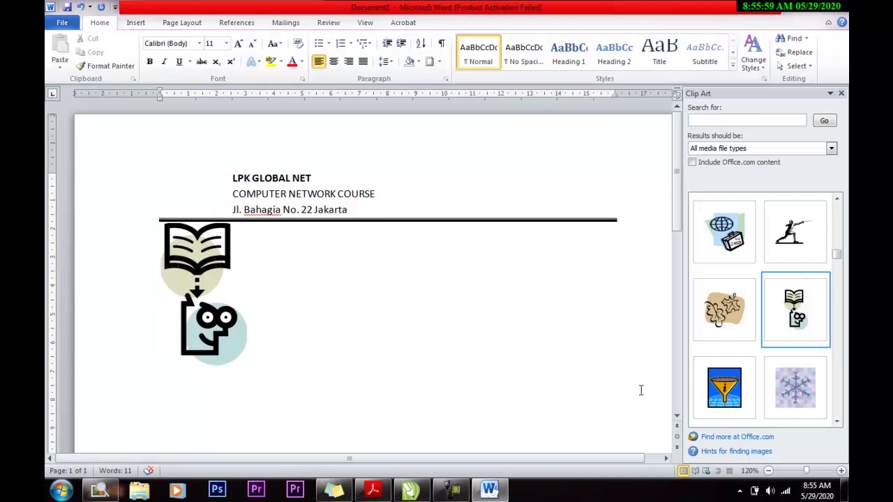
left_click(205, 318)
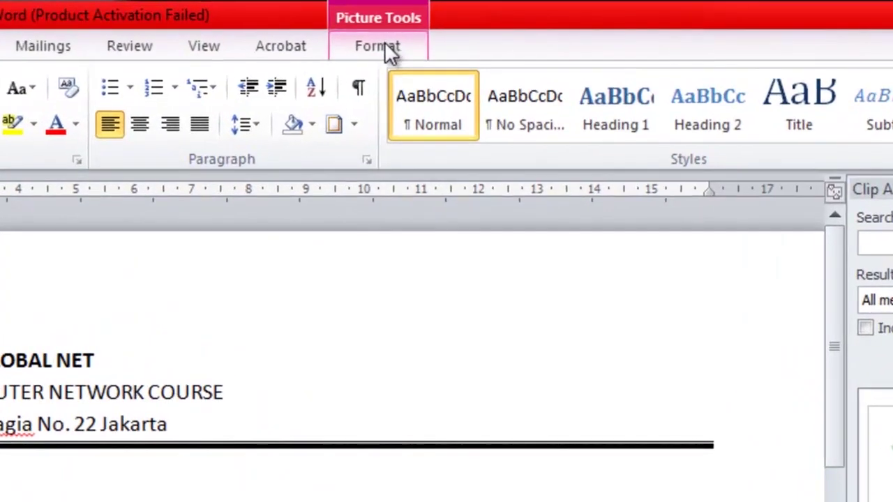
left_click(381, 47)
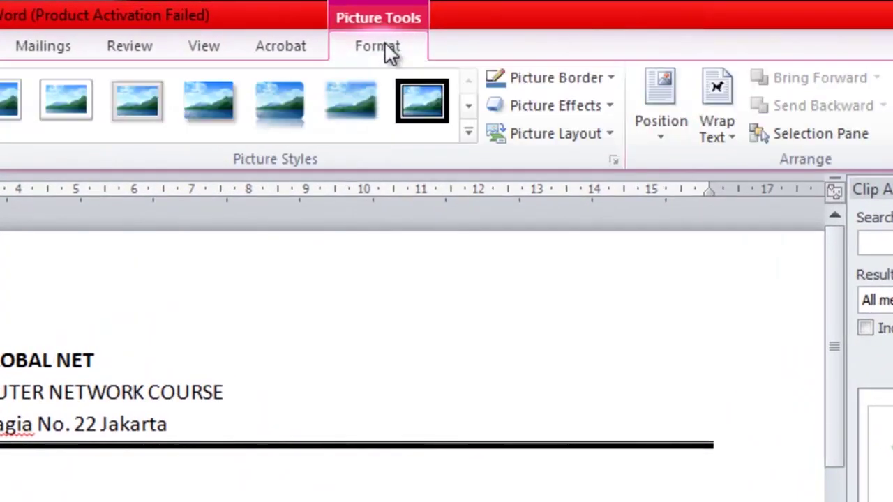
left_click(726, 133)
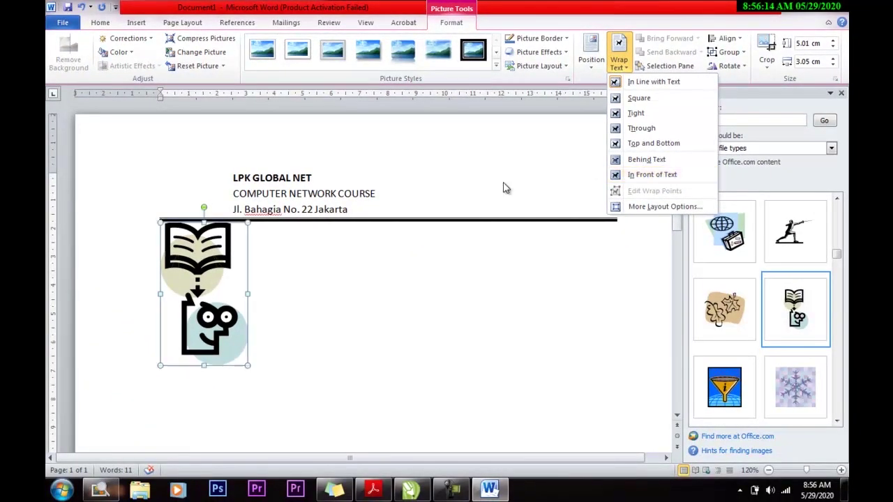
right_click(199, 298)
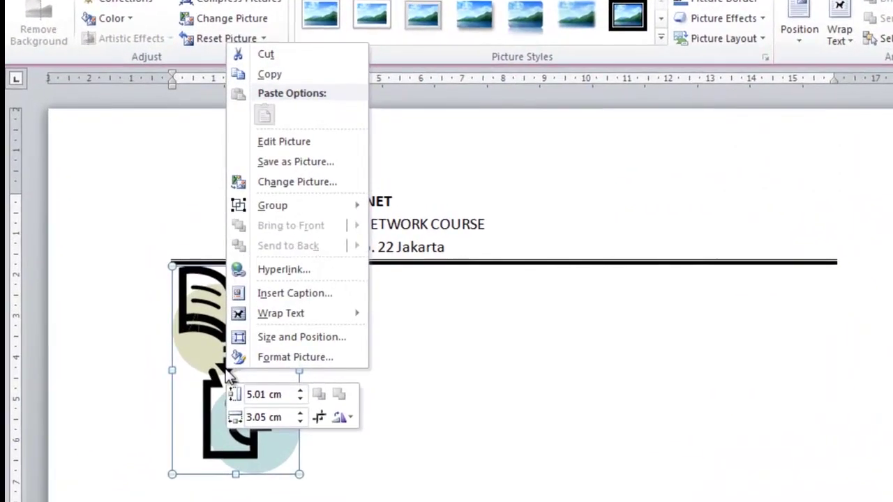
mouse_move(278, 313)
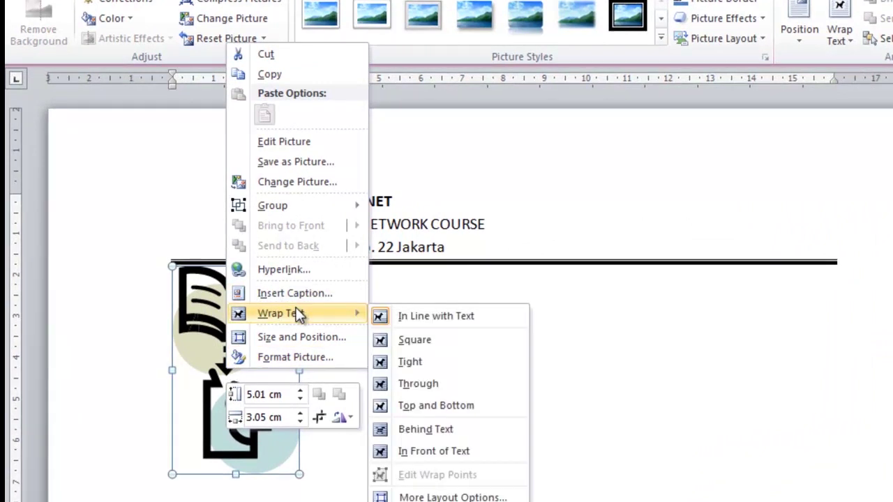
left_click(440, 453)
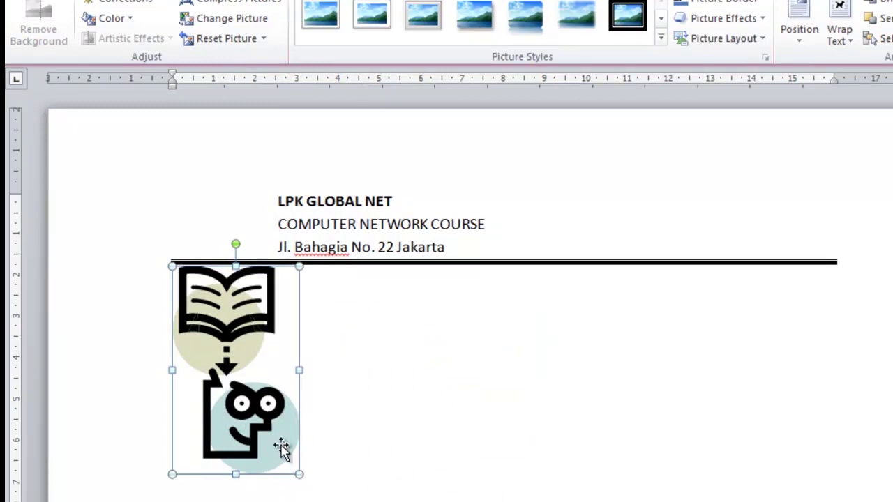
Shrink the logo by its corner handles and place it beside the letterhead lines
left_click_drag(298, 473, 245, 377)
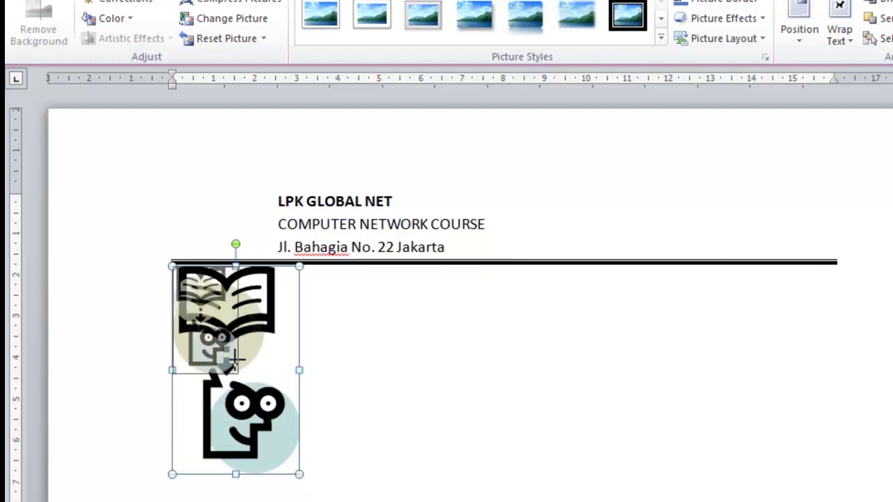
mouse_move(245, 378)
left_mouse_down()
mouse_move(219, 342)
mouse_move(207, 232)
mouse_move(239, 229)
mouse_move(224, 230)
left_mouse_up()
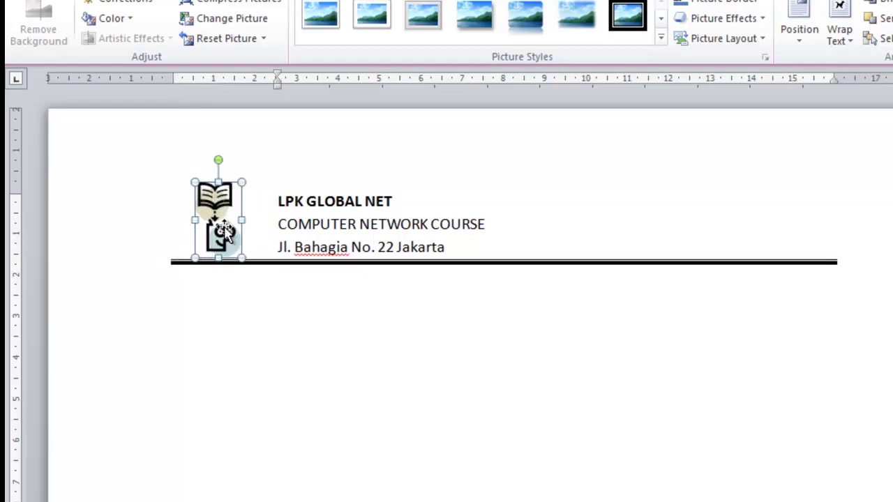
left_click_drag(241, 182, 237, 193)
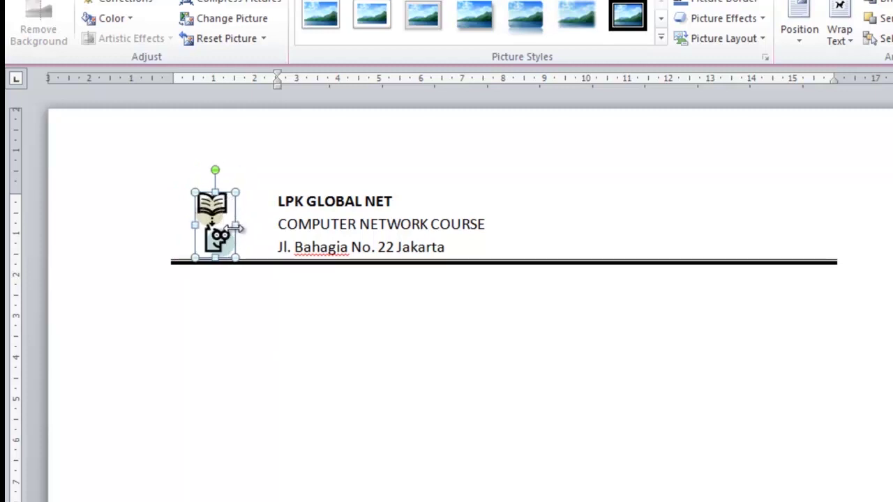
left_click_drag(219, 232, 232, 233)
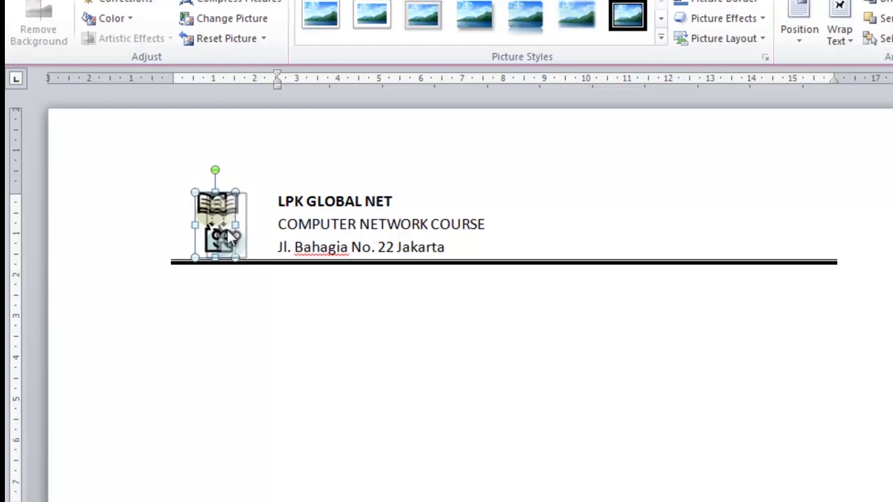
left_click(241, 295)
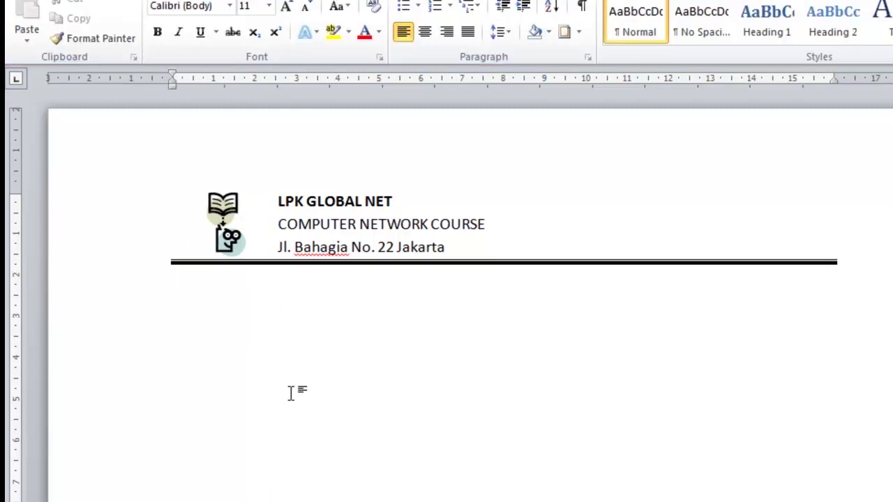
Nudge the logo left and drag the LPK GLOBAL NET line's ruler indent to about 1.2
left_click(237, 234)
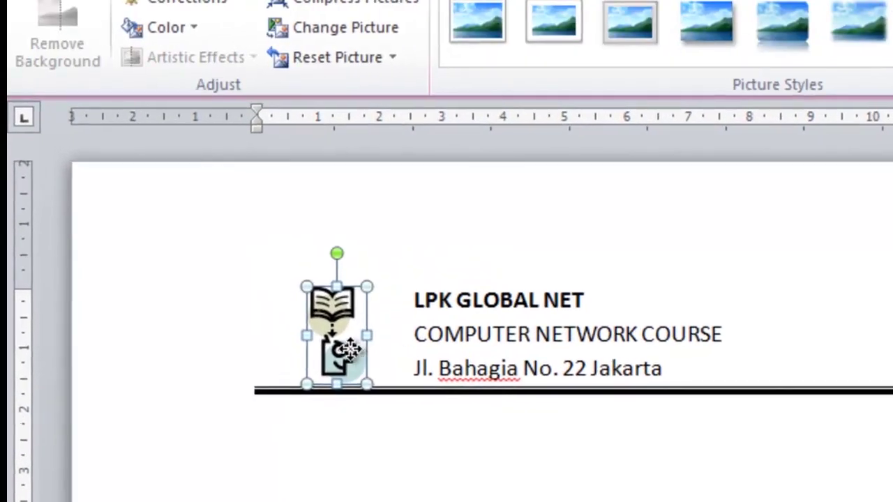
left_click_drag(355, 350, 302, 342)
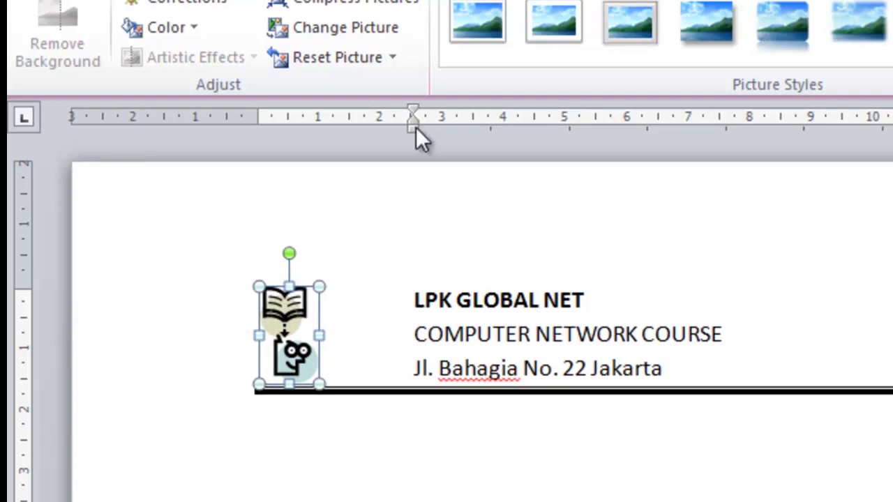
key("Escape")
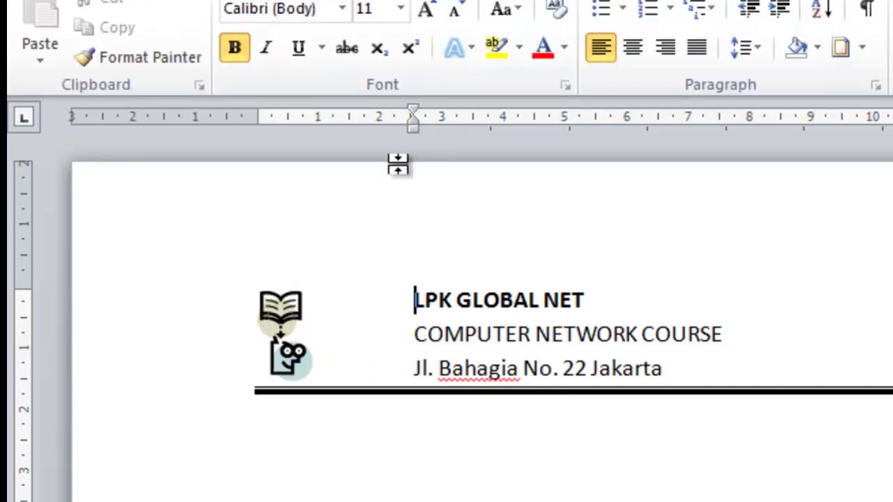
left_click_drag(413, 129, 323, 157)
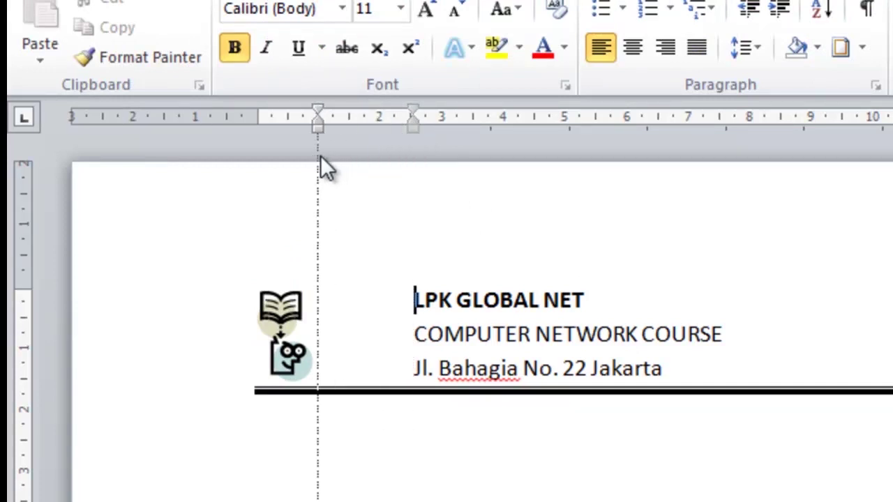
left_click_drag(319, 157, 331, 157)
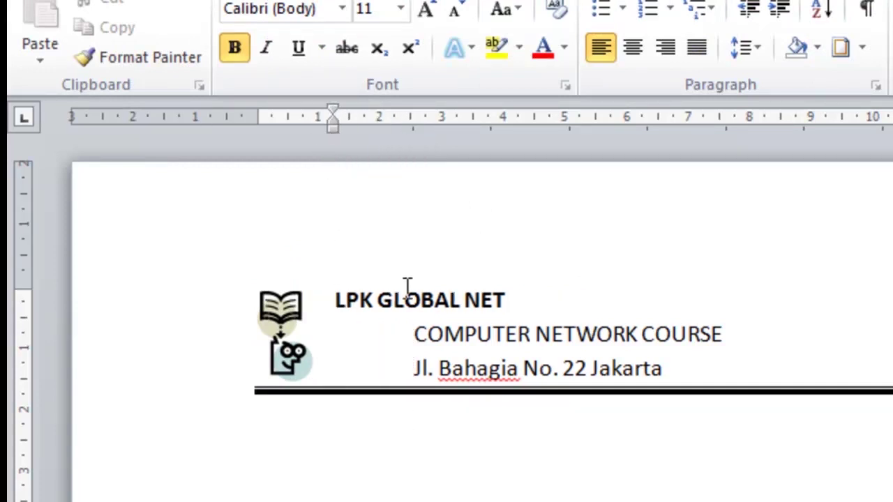
Shift the COMPUTER NETWORK COURSE and address lines' indents left to match, beside the logo
left_click(415, 335)
left_click(413, 130)
left_click_drag(413, 132, 332, 140)
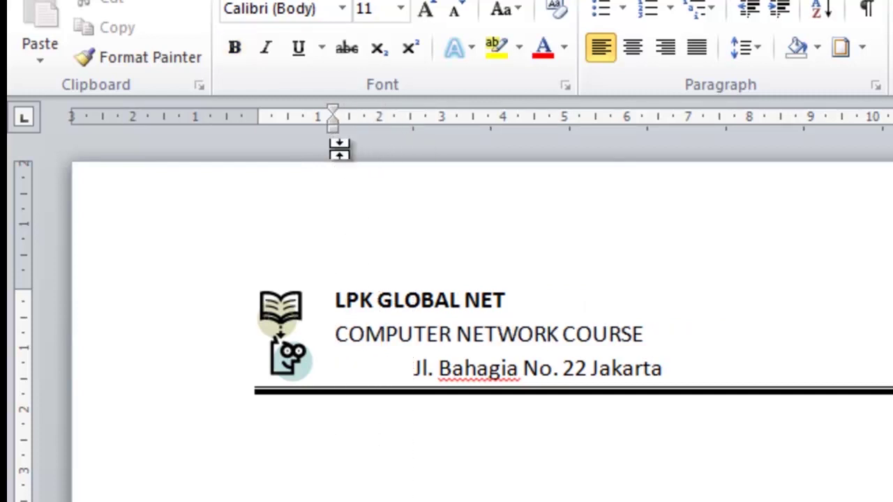
left_click(411, 368)
left_click_drag(413, 130, 331, 139)
key("Down")
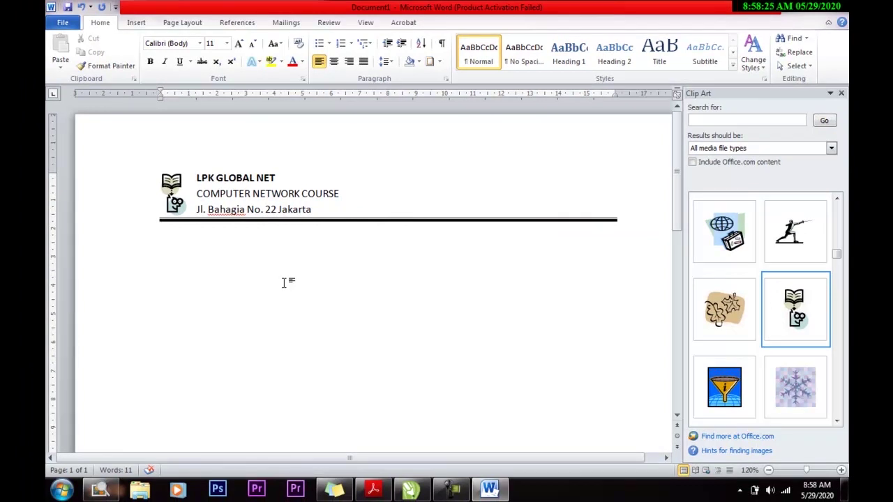
Type the date line 'Jakarta, 15 Maret 2012' after checking the PDF template
left_click(373, 489)
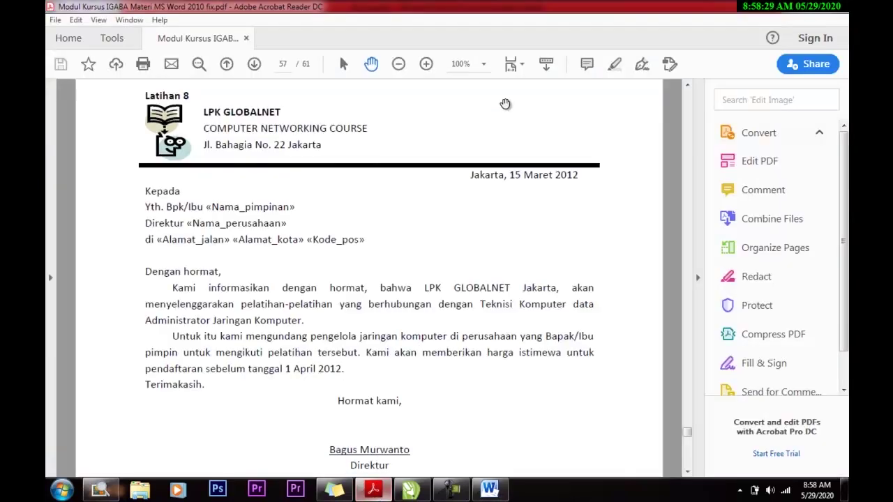
left_click(489, 489)
type("Ja")
type("ta, 2")
key("BackSpace")
type("15 Maret")
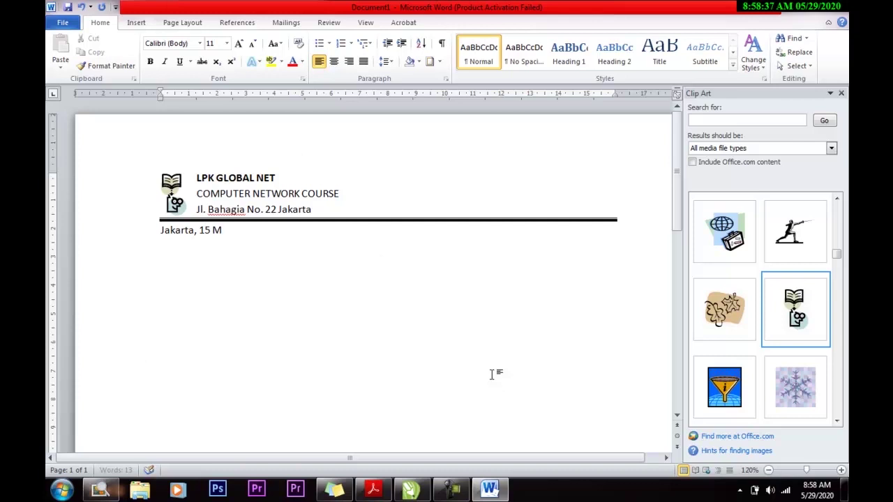
type(" 2012")
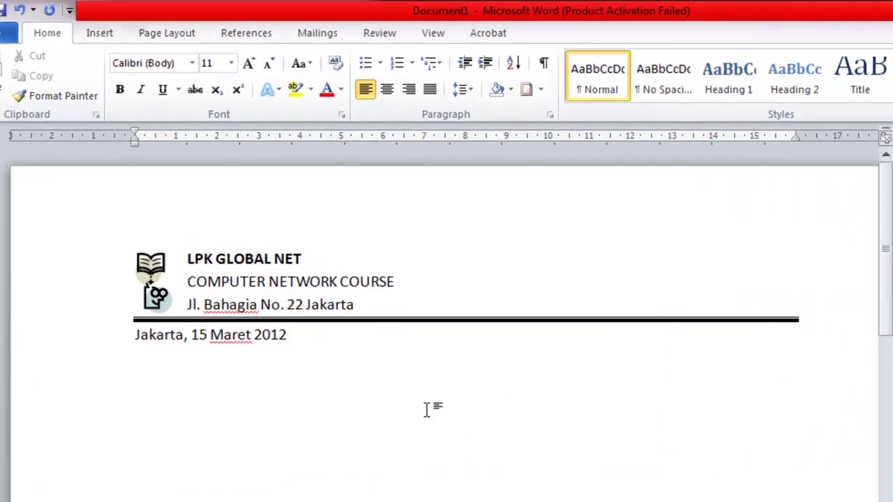
Push the date to a left tab stop near 12 cm and start a new line below it
left_click(135, 333)
left_click(650, 136)
key("Tab")
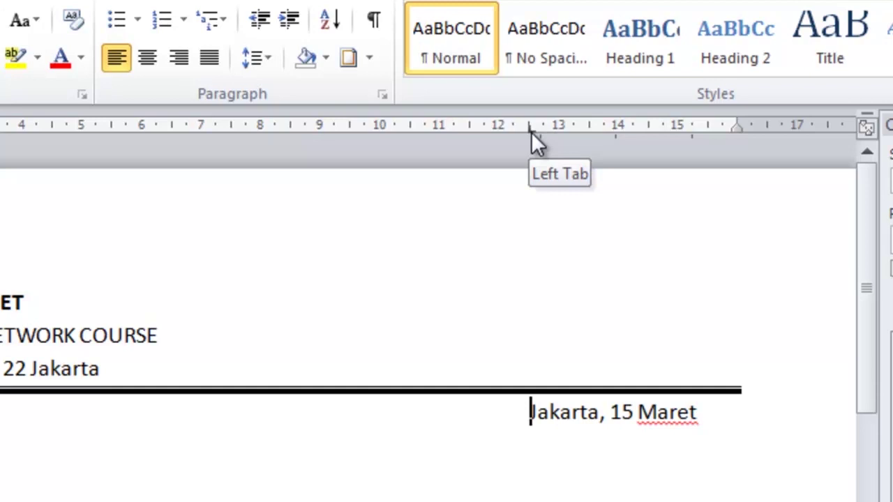
left_click_drag(530, 133, 484, 131)
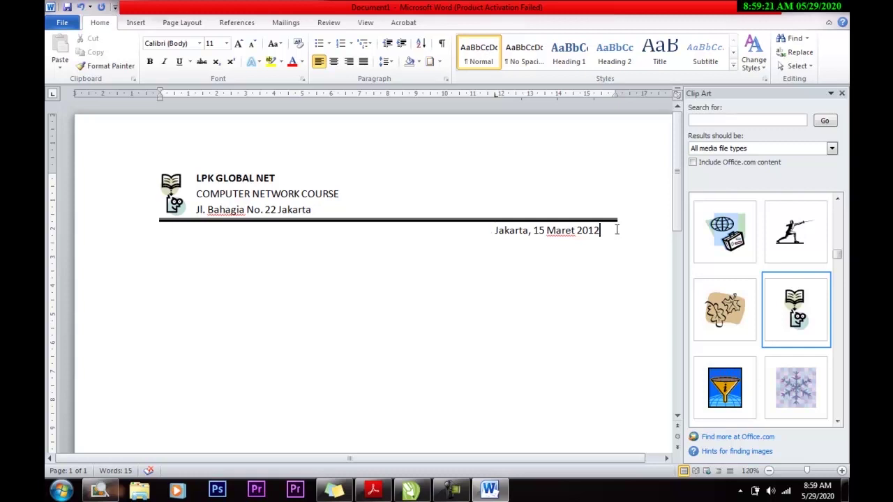
left_click(599, 230)
key("Return")
Type the recipient lines 'Kepada:', 'Yth. Bapak/Ibu Direktur' and 'di', each on its own line
left_click(374, 490)
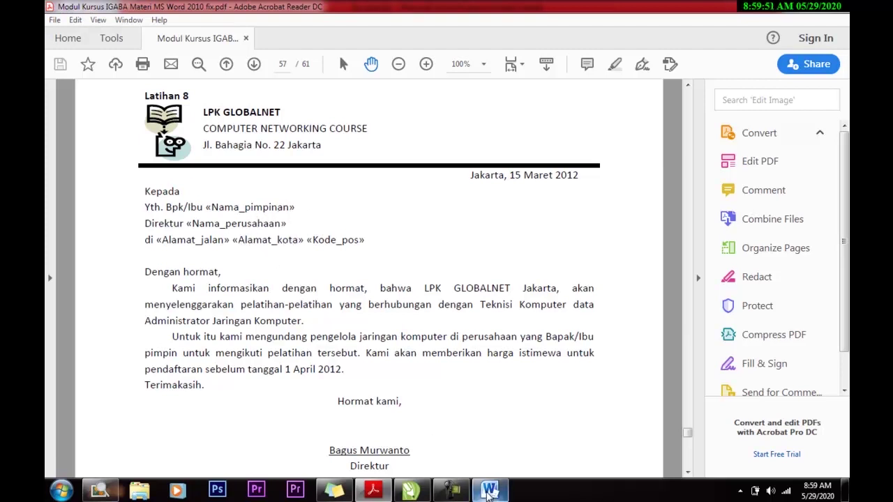
left_click(489, 492)
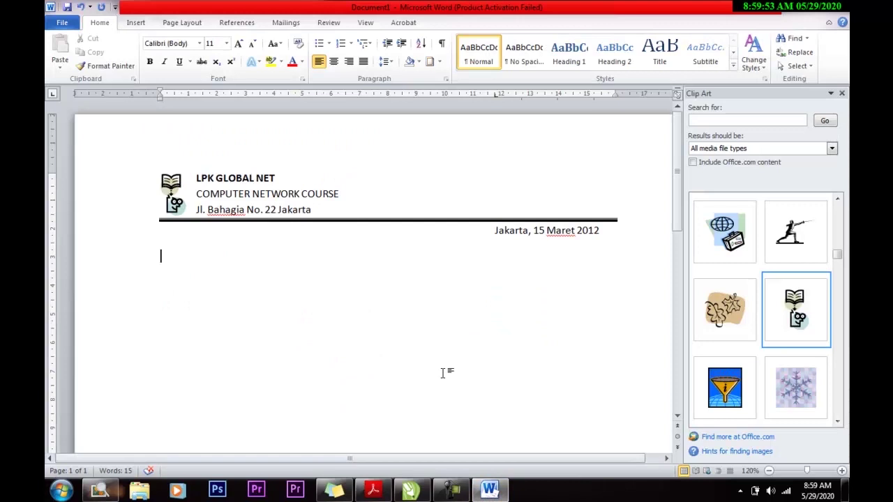
type("Kepada:")
key("Return")
type("Yth.  Bapak")
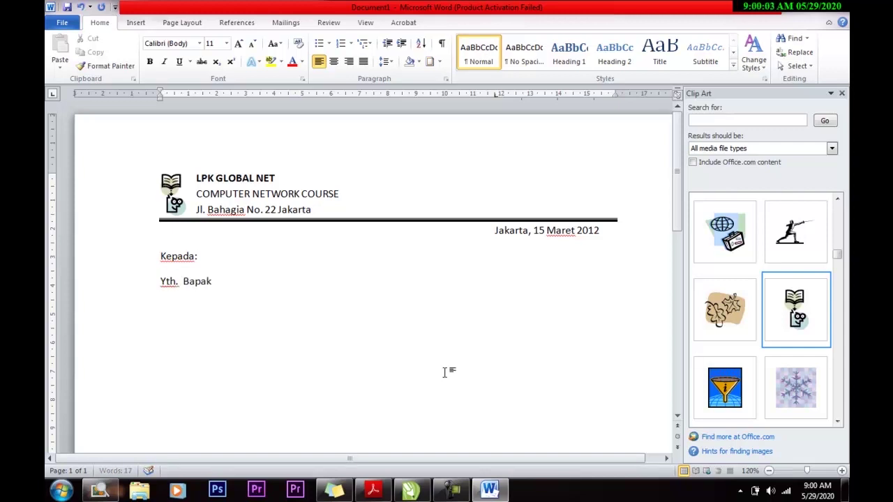
type("/Ibu ")
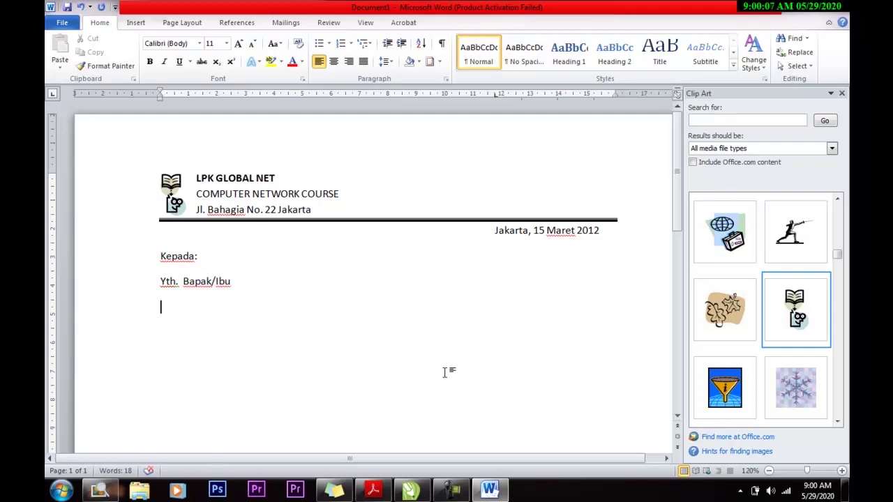
type("Direktur")
key("Return")
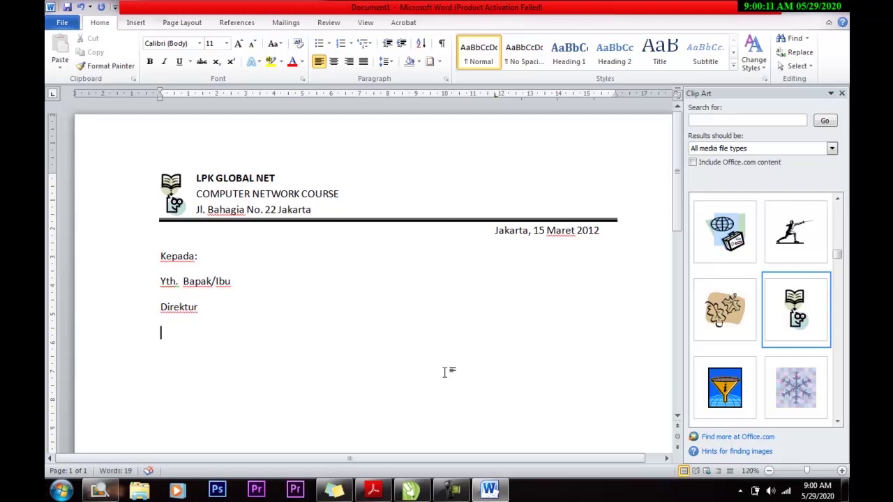
type("di")
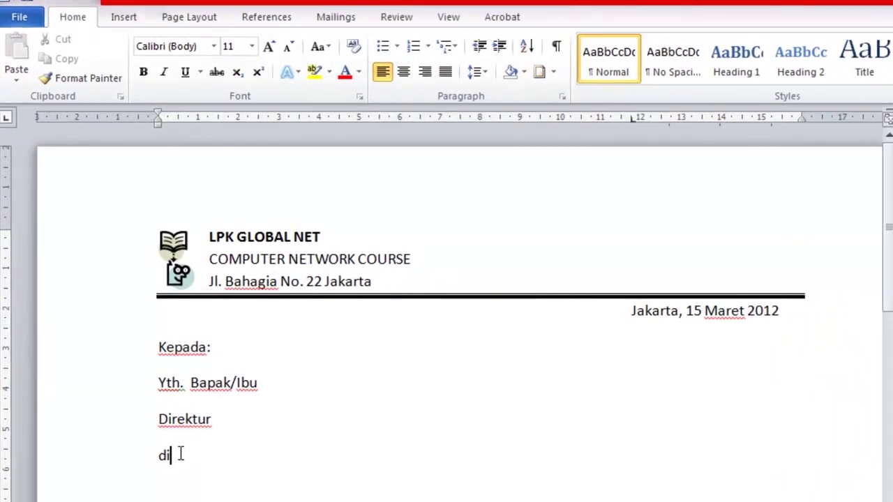
Remove the extra spacing after the selected recipient lines
left_click_drag(180, 455, 163, 359)
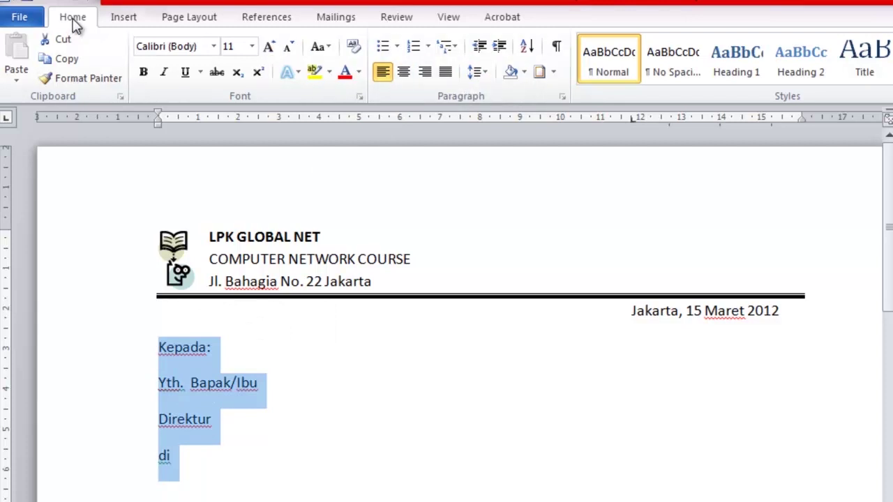
left_click(485, 72)
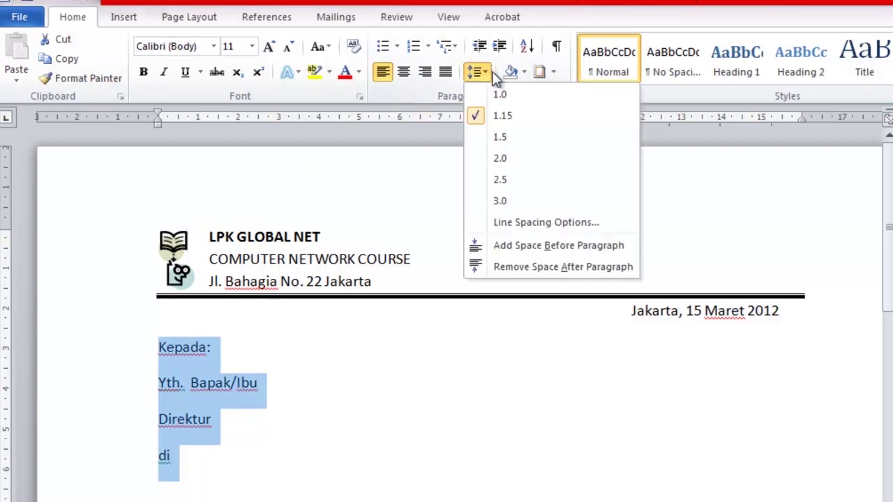
left_click(524, 266)
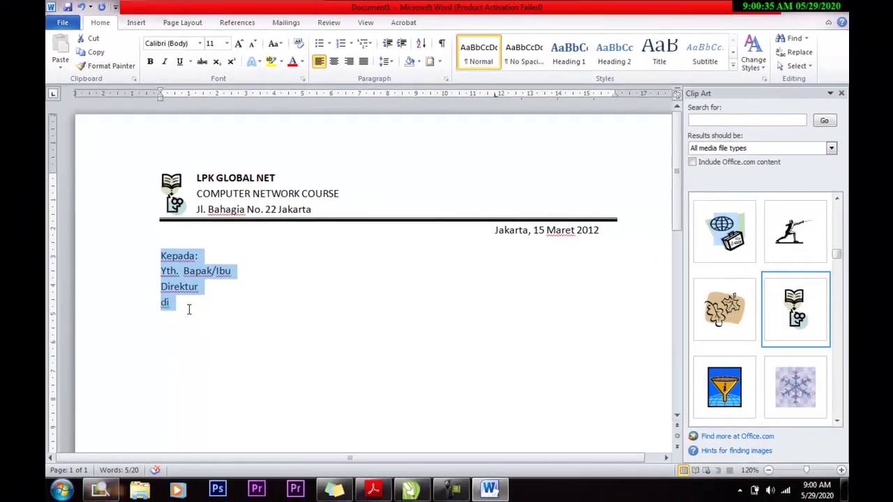
End the 'di' line so AutoCorrect capitalizes it to 'Di', then view the reference PDF
left_click(192, 308)
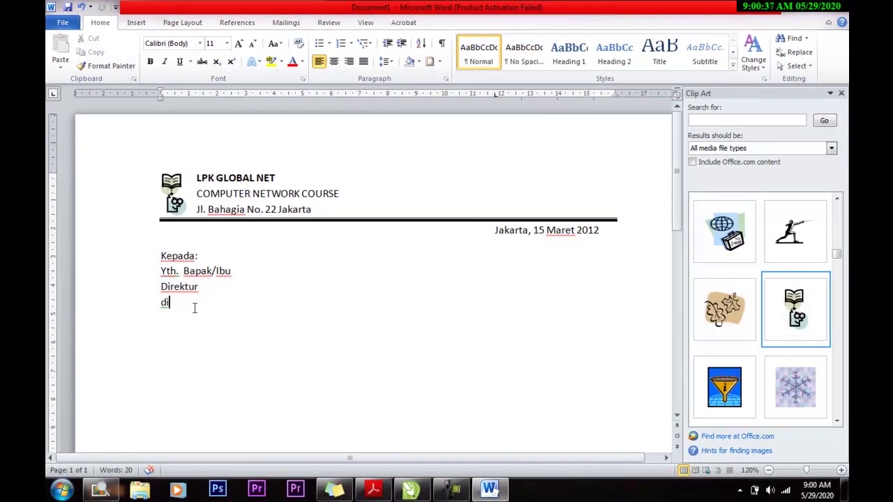
key("Return")
left_click(373, 490)
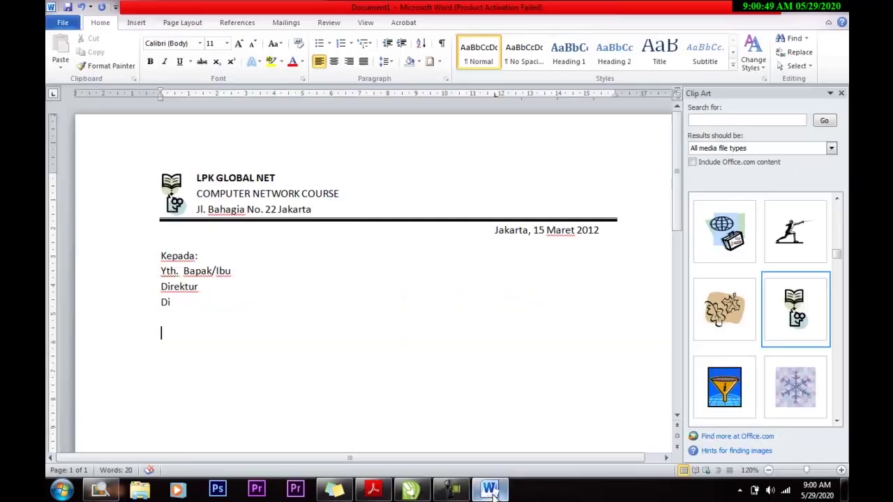
Type the salutation 'Dengan Hormat,' below the address block and tab-indent the next line
left_click(488, 490)
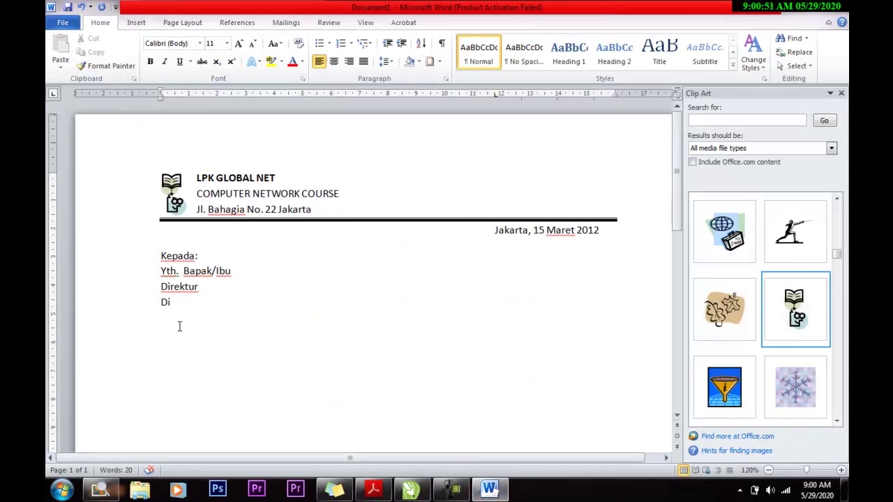
type("Dengan Hormat,")
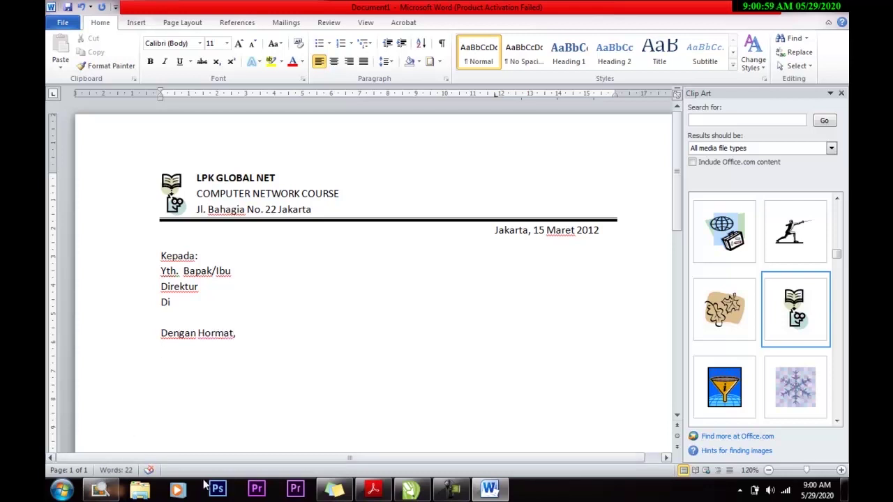
left_click(358, 486)
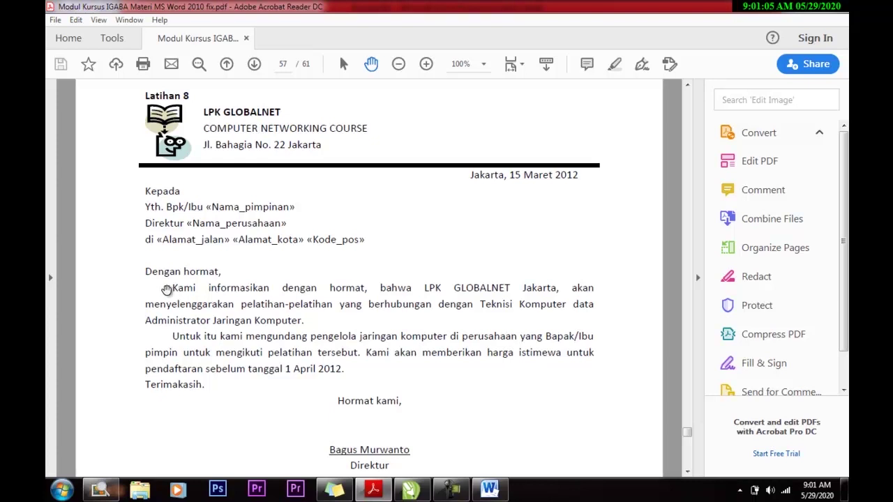
left_click(491, 490)
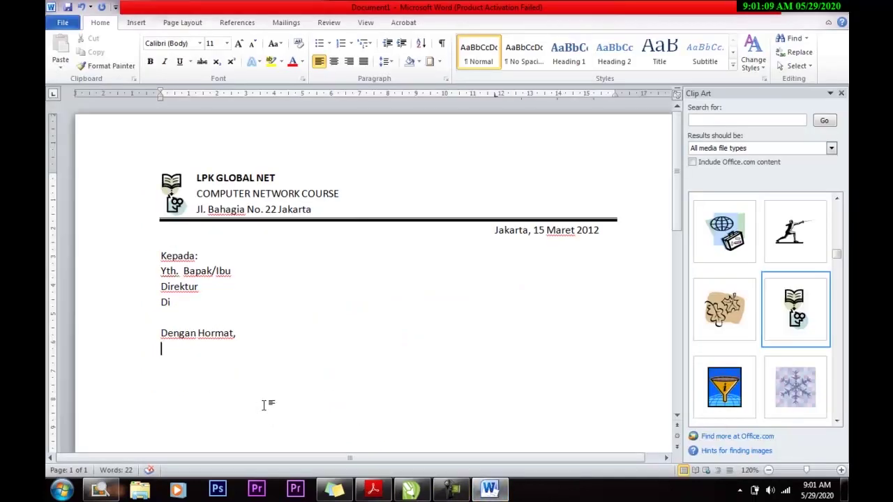
key("Tab")
Set a paragraph-indent tab stop and type the indented body paragraphs through 'Terimakasih.'
key("BackSpace")
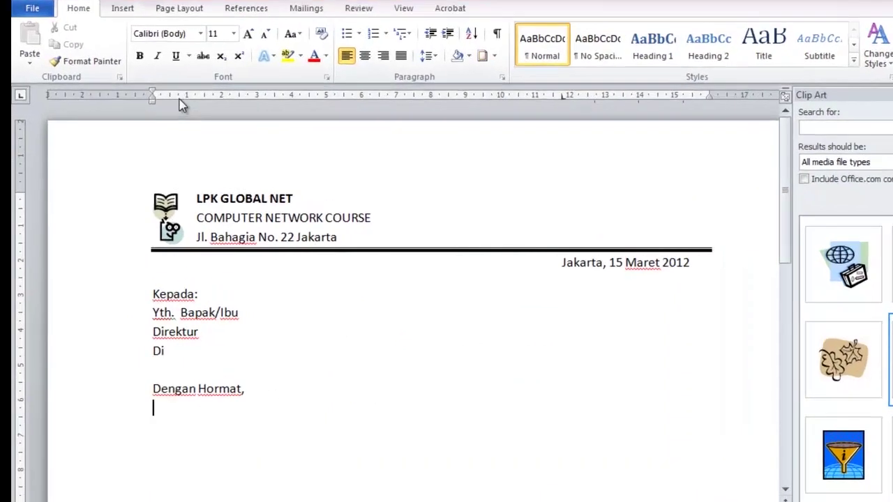
left_click(176, 94)
mouse_move(166, 99)
left_mouse_down()
mouse_move(184, 100)
mouse_move(173, 104)
left_mouse_up()
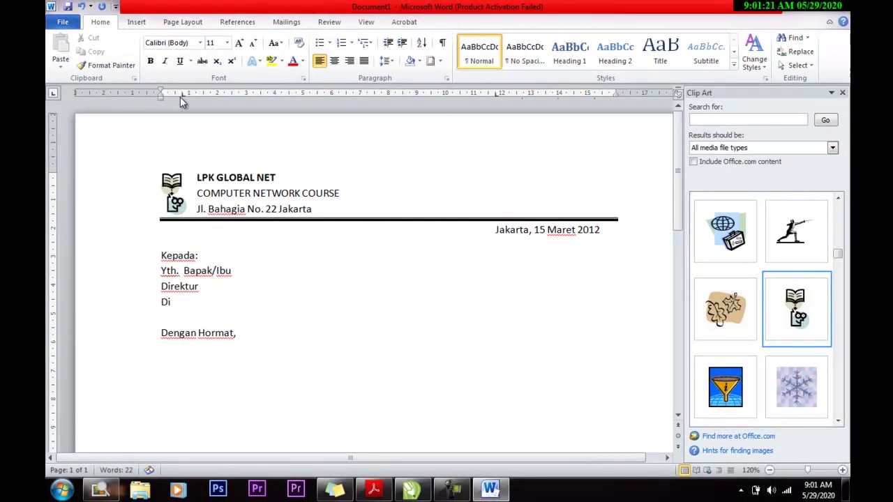
key("Tab")
type("Kami")
type("d")
type("forar")
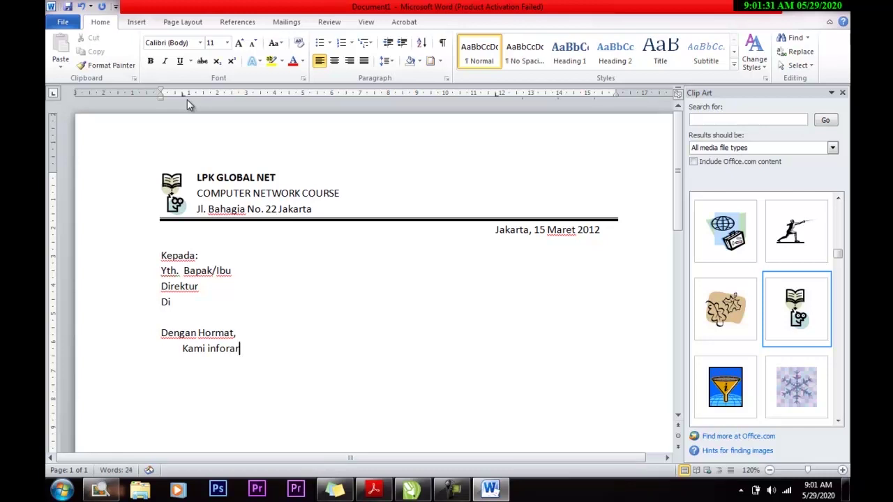
key("BackSpace")
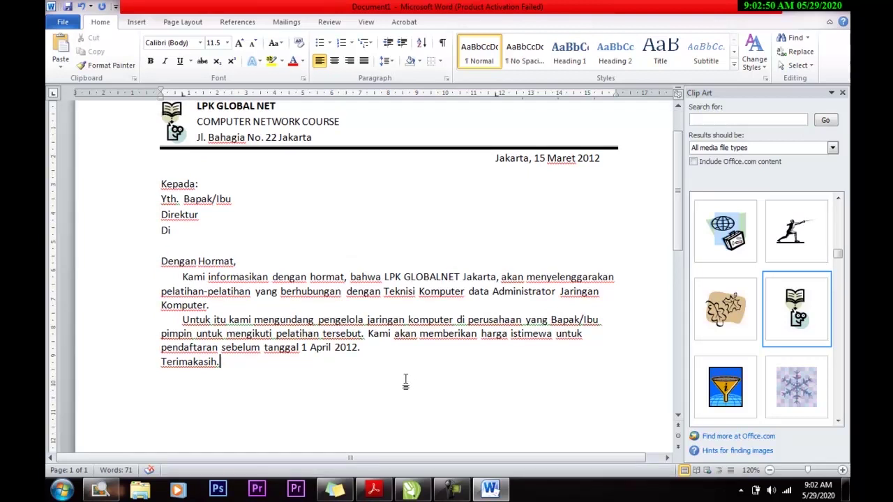
left_click(373, 490)
scroll(395, 444, "down", 2)
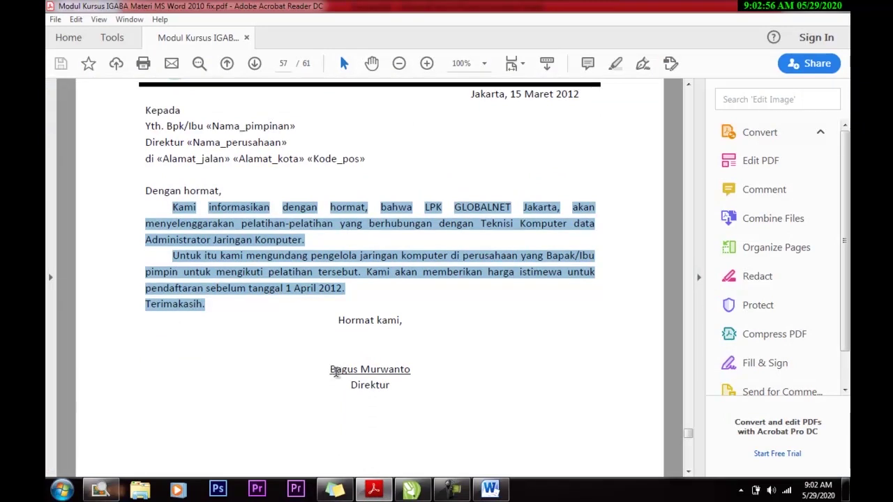
Compare the letter with the closing block of the reference PDF
scroll(414, 474, "up", 1)
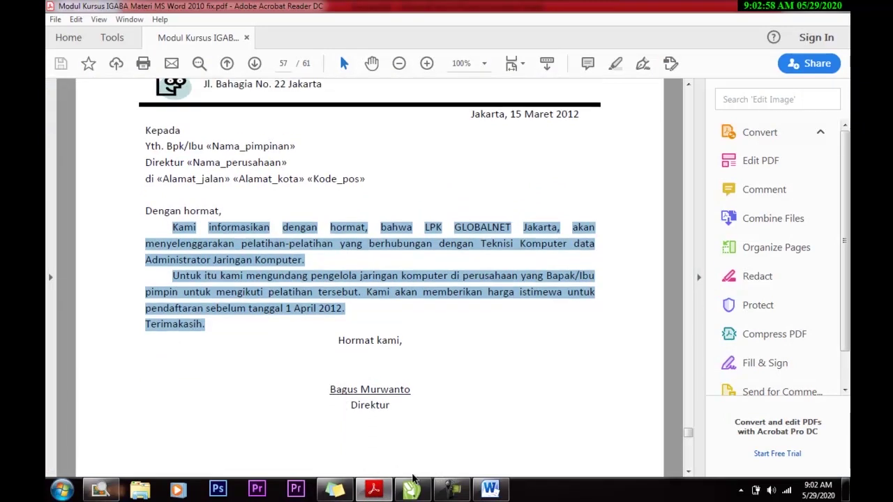
left_click(490, 488)
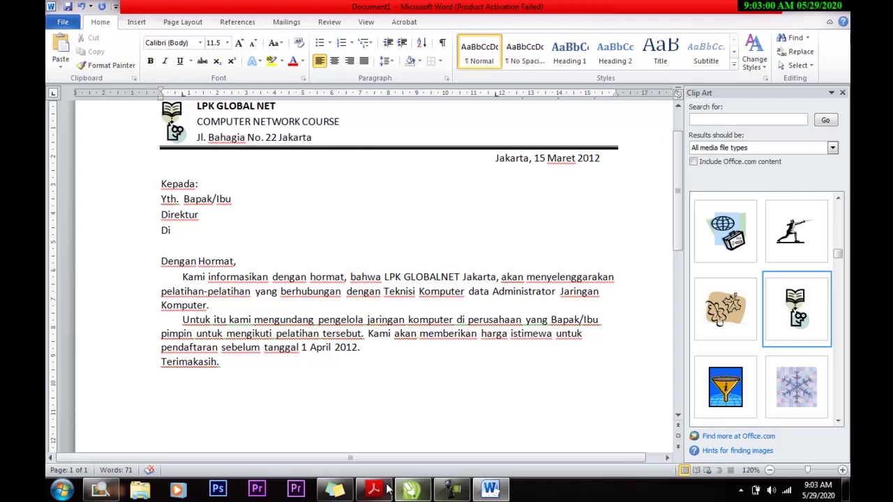
left_click(384, 488)
left_click(422, 435)
left_click(490, 488)
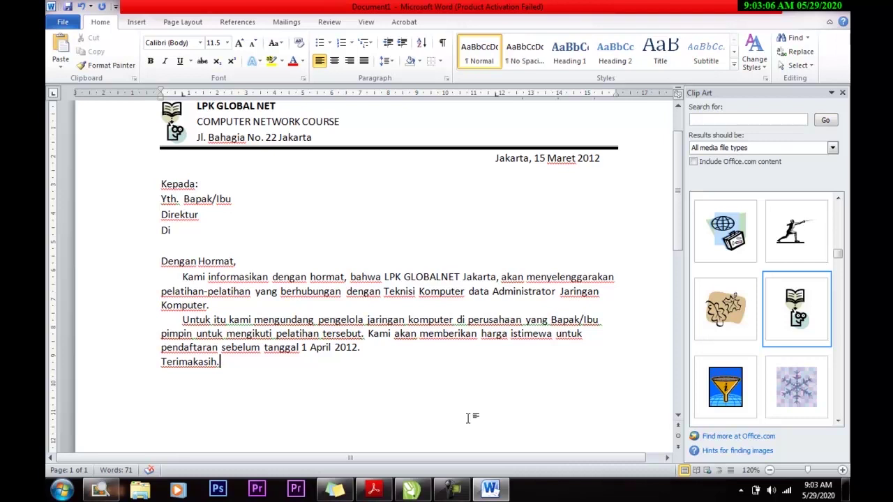
left_click(382, 494)
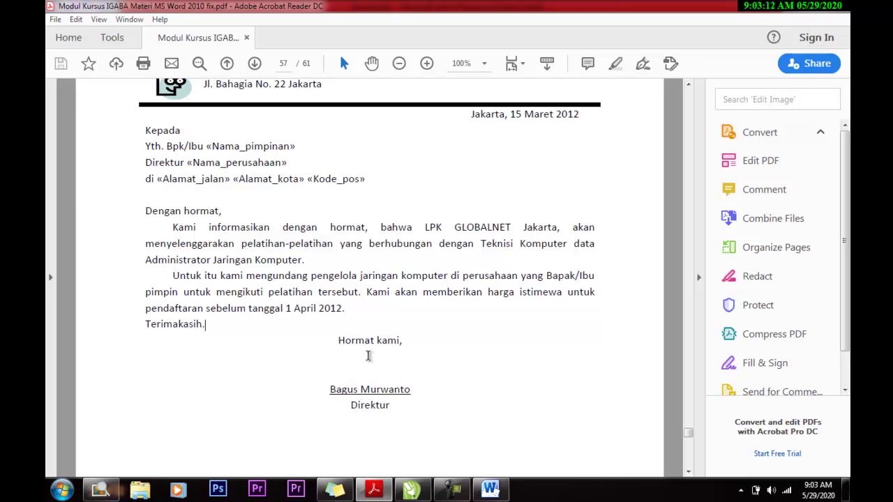
left_click(491, 491)
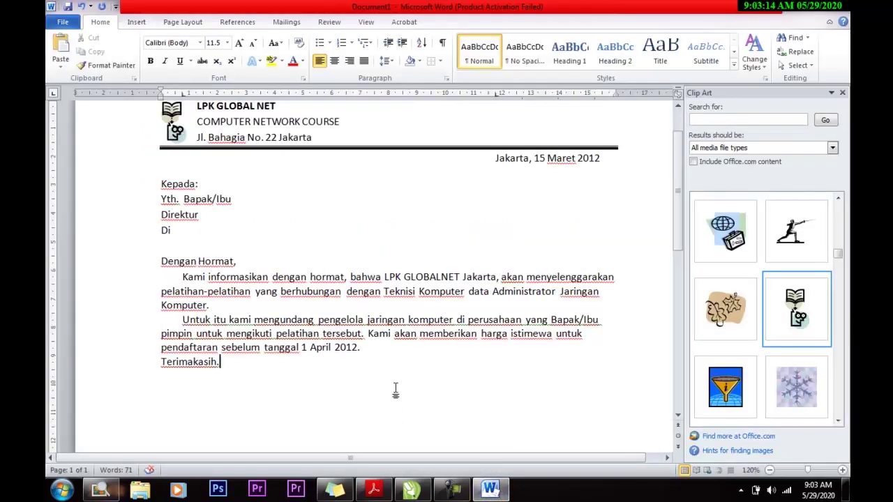
Type the closing 'Hormat Kami', the signer's name and 'Direktur' on separate lines
key("Return")
key("Return")
type("Hormat Kami")
key("Return")
key("Return")
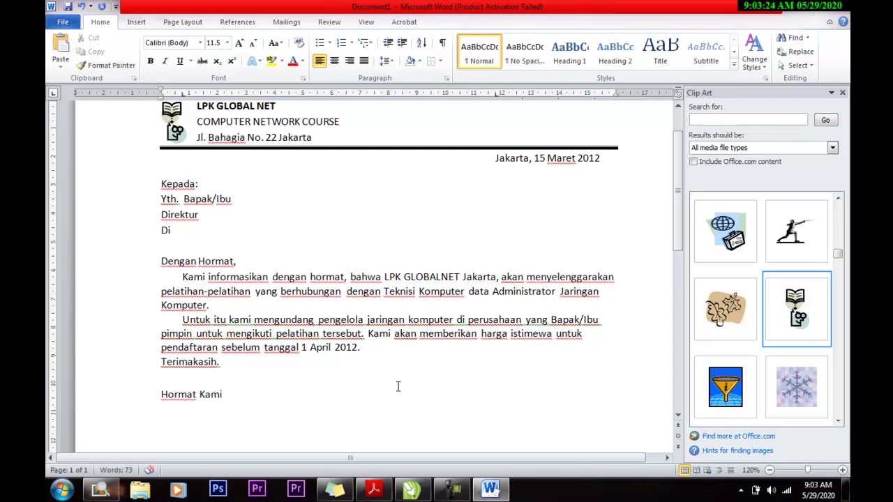
type("Bagus ")
type("Murwanto")
key("Return")
type("Direktur")
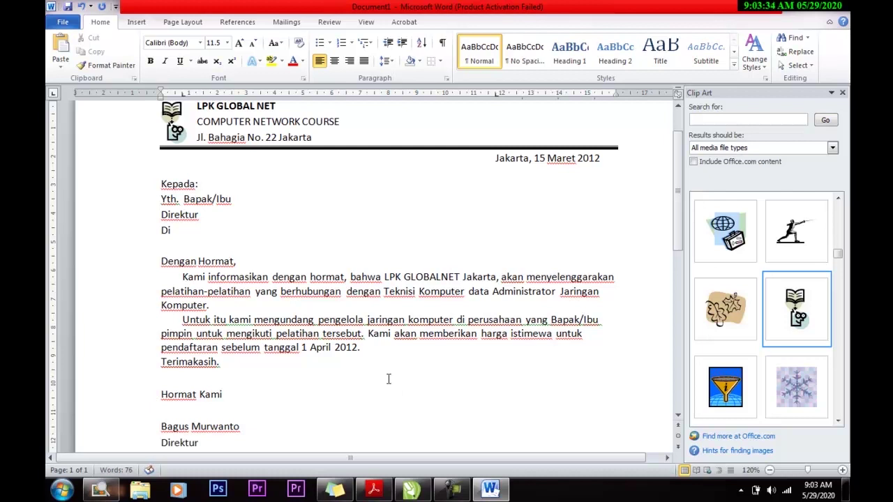
scroll(394, 379, "down", 2)
scroll(396, 379, "down", 1)
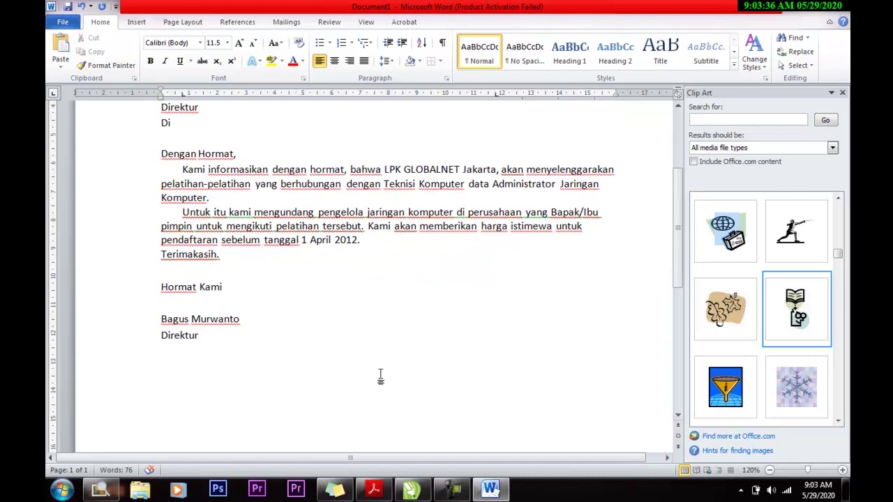
Center the closing lines from Hormat Kami to Direktur
left_click_drag(162, 286, 200, 336)
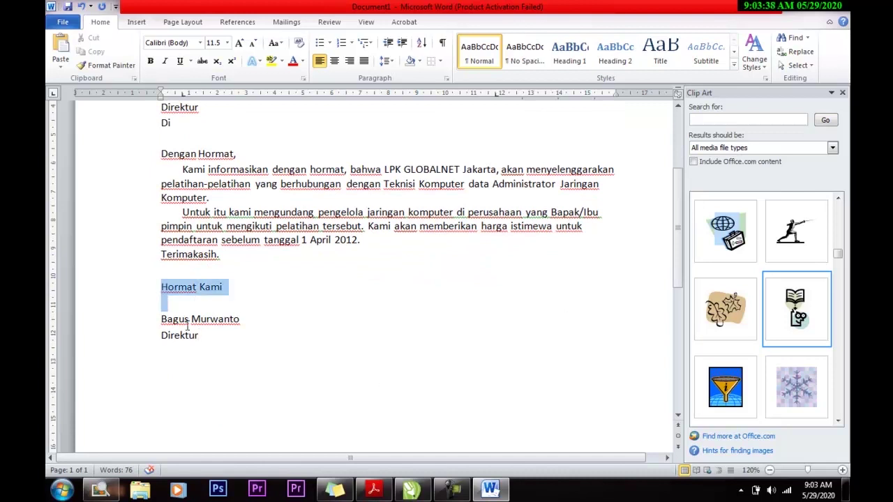
left_click(334, 63)
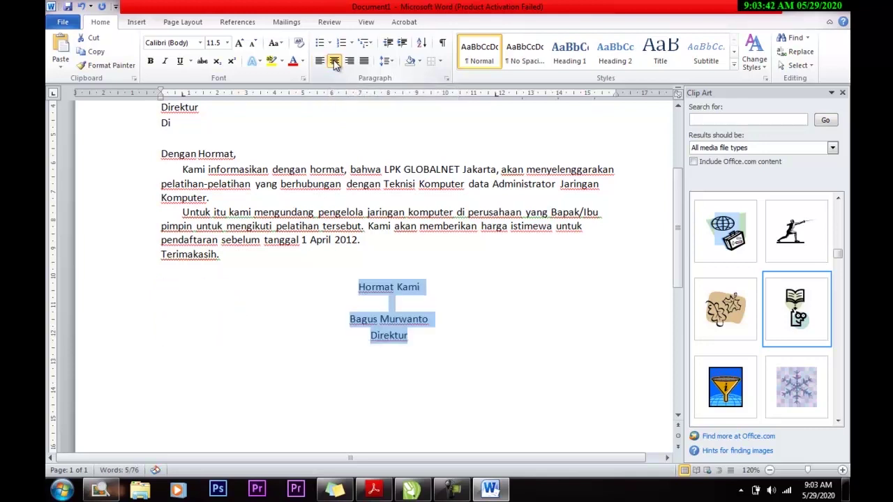
left_click(352, 320)
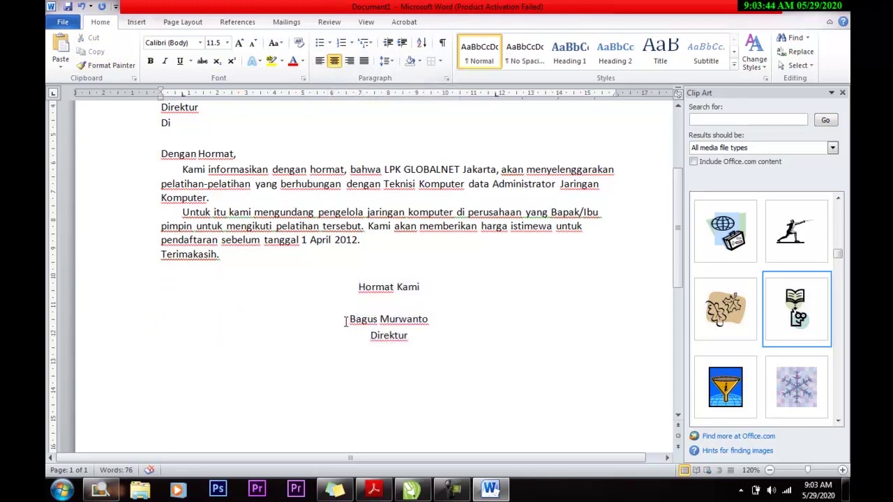
Justify the body paragraphs of the letter
scroll(345, 322, "up", 3)
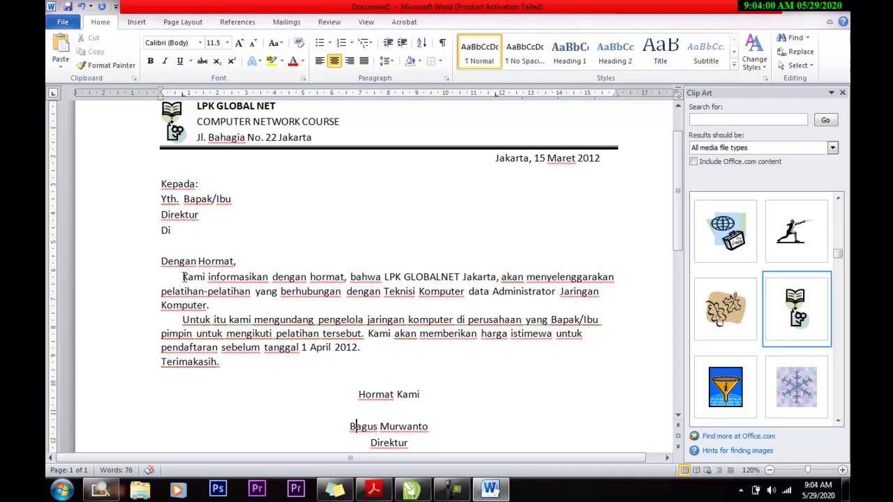
mouse_move(182, 277)
left_mouse_down()
mouse_move(314, 349)
mouse_move(370, 352)
left_mouse_up()
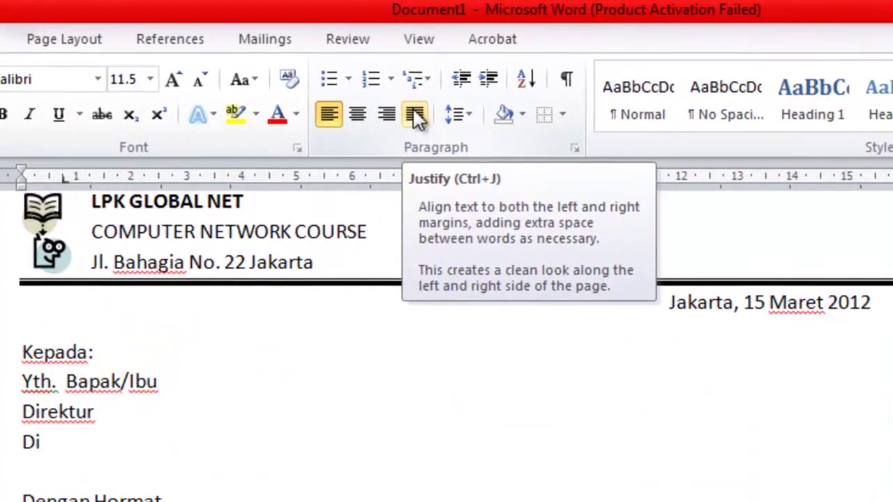
left_click(417, 117)
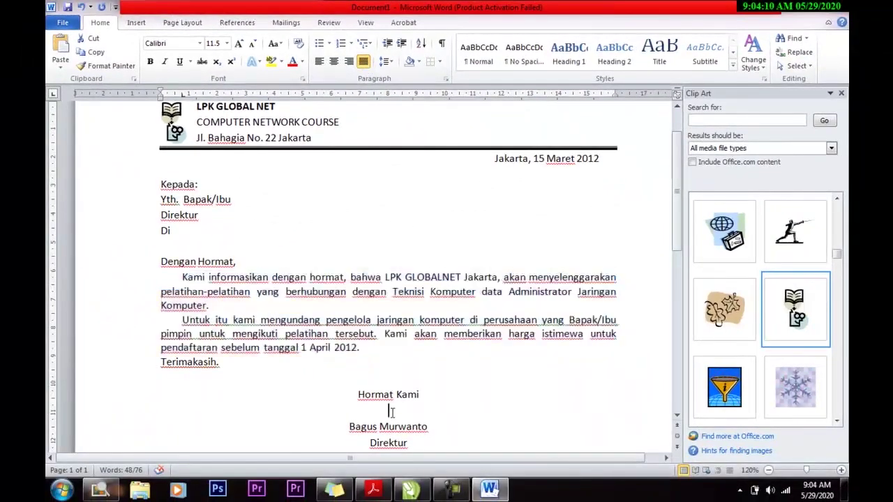
left_click(389, 411)
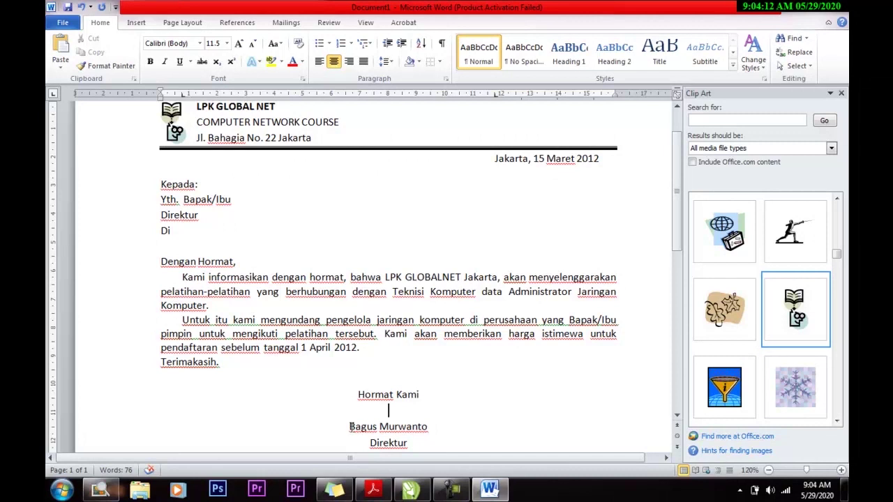
Underline the signer's name
left_click_drag(349, 426, 428, 427)
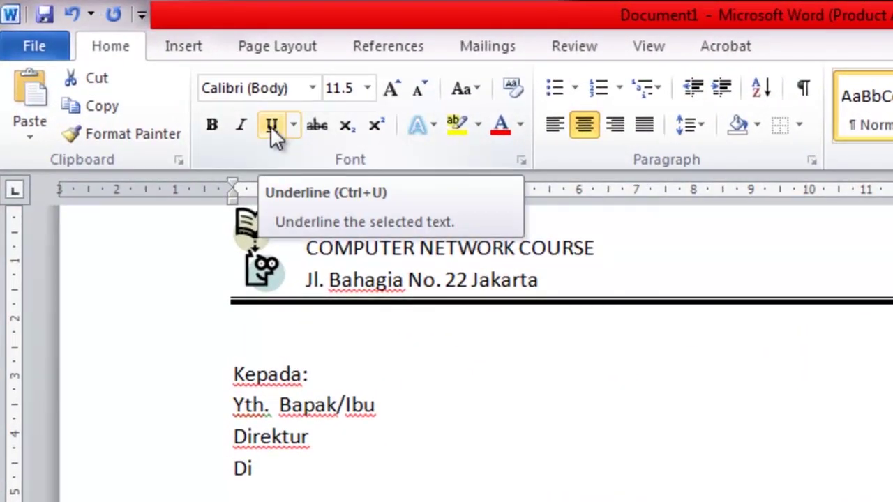
left_click(270, 126)
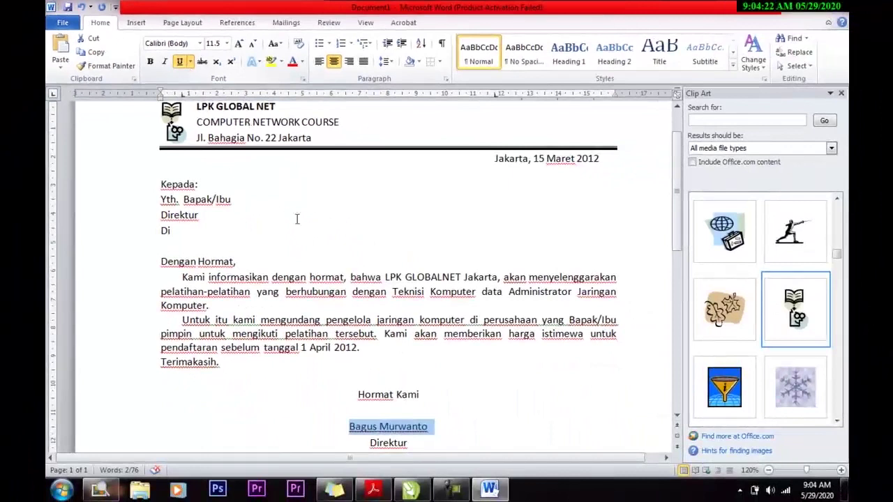
left_click(540, 438)
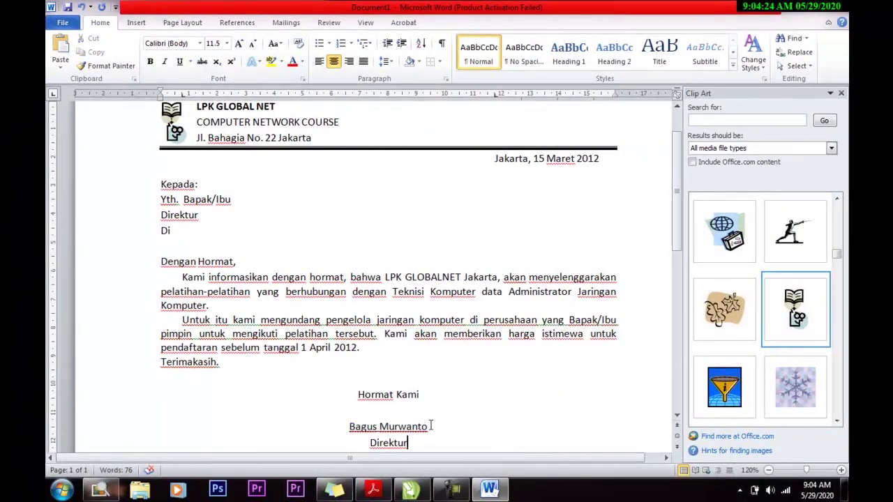
scroll(428, 424, "down", 1)
scroll(428, 423, "up", 1)
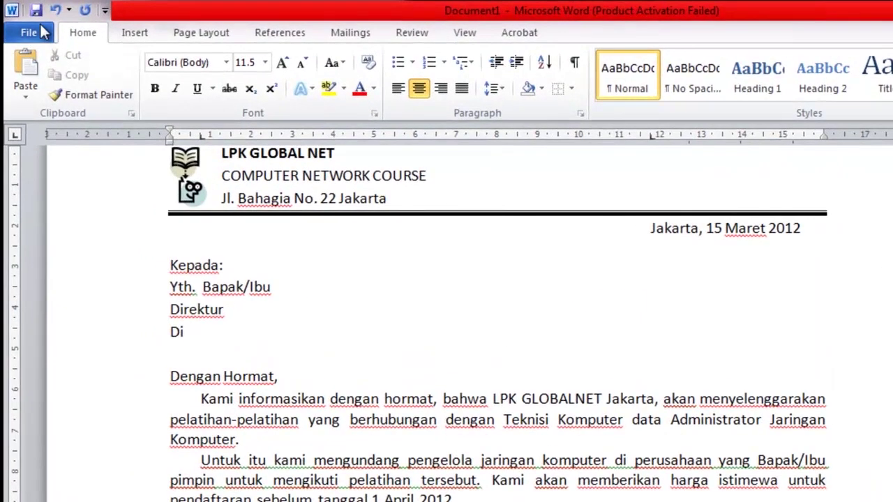
Open Save As and browse to the Tutorial Online Kursus Komputer folder on drive K
left_click(40, 32)
key("ctrl+s")
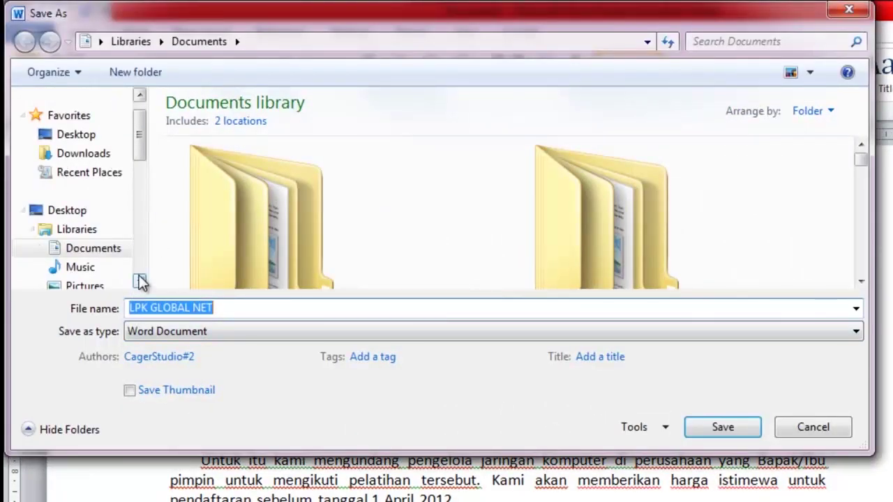
left_click(140, 281)
left_click(140, 283)
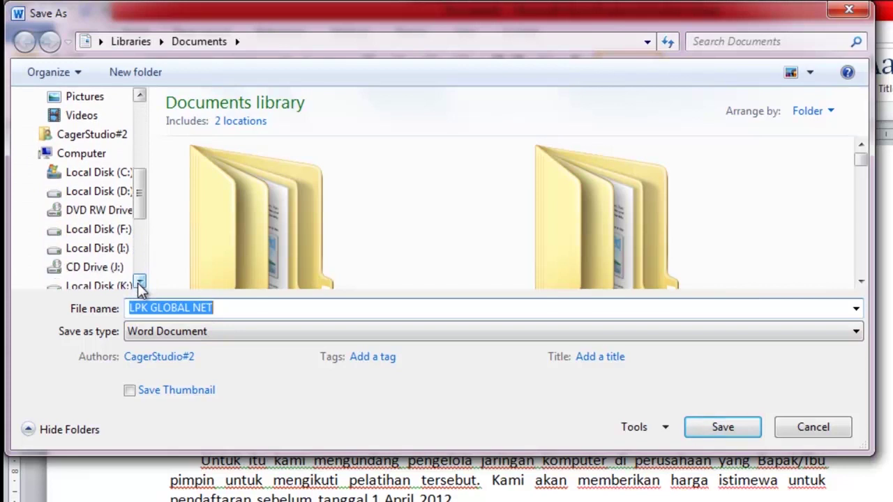
left_click(140, 283)
left_click(113, 268)
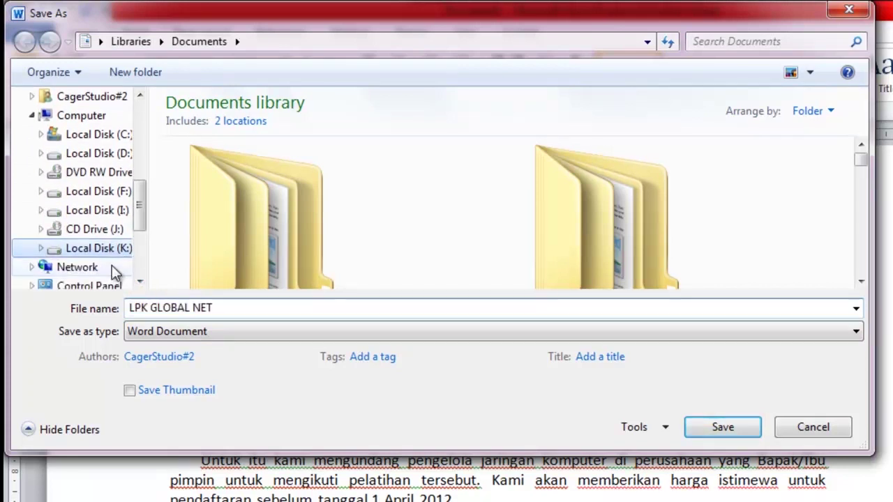
double_click(231, 201)
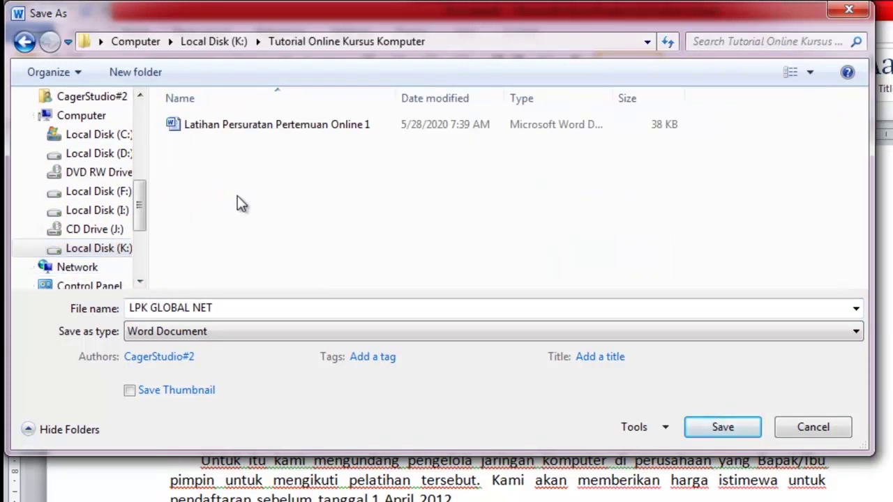
Name the file 'Latihan Persuratan Pertemuan online 2 FORM SURAT' and save it
left_click(230, 307)
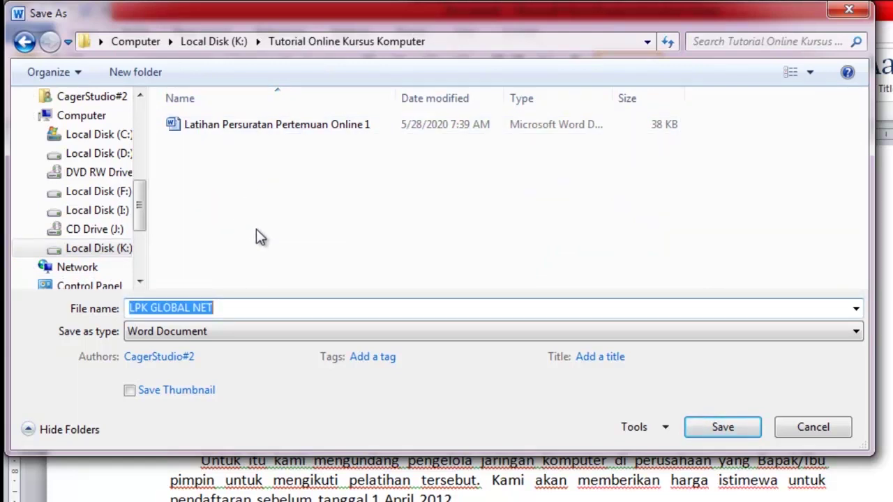
type("Latihan Persuratan Pertemuan online 2")
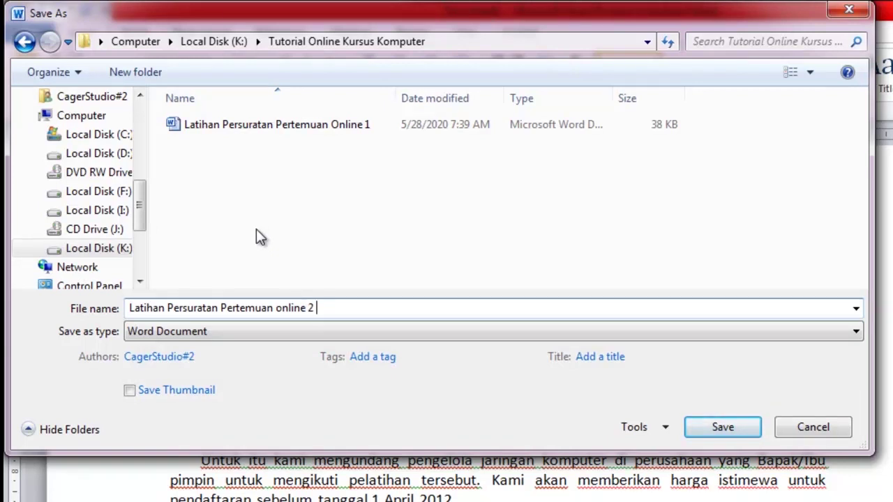
type("FO")
key("BackSpace")
type("ORM SURAT")
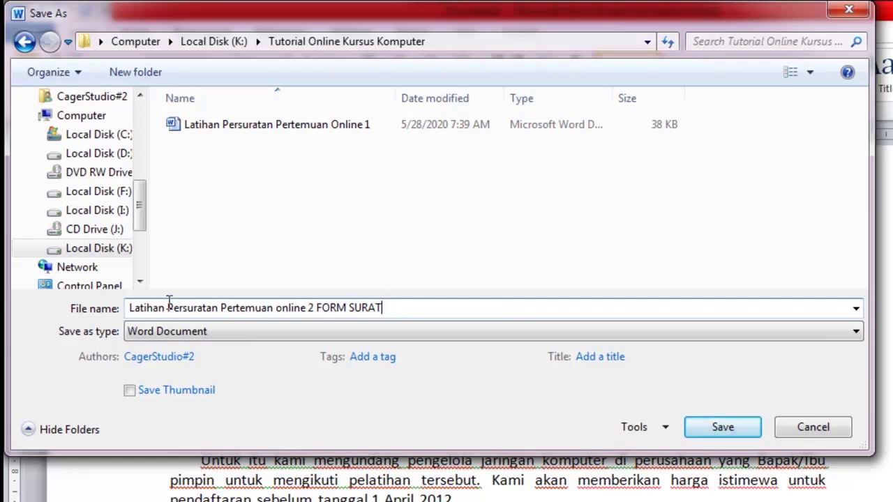
left_click(753, 428)
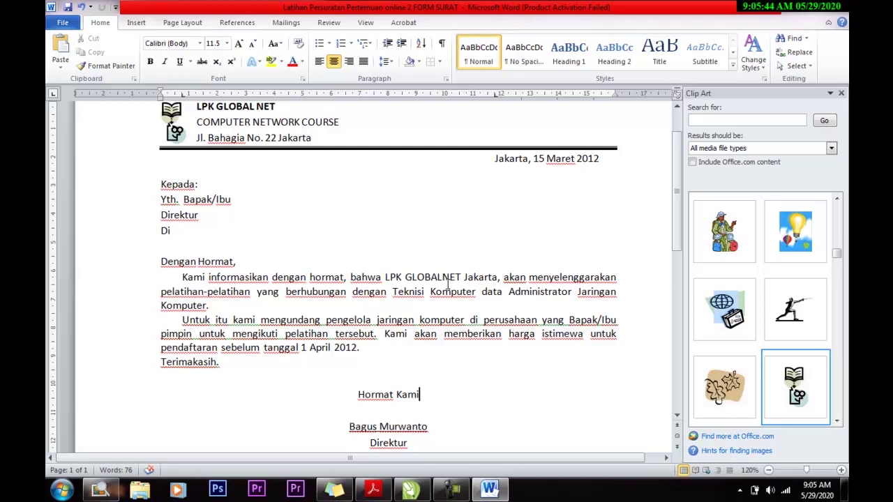
Scroll the reference PDF down to the table exercise on page 58
left_click(372, 492)
scroll(377, 418, "down", 2)
scroll(377, 418, "down", 2)
scroll(369, 420, "down", 2)
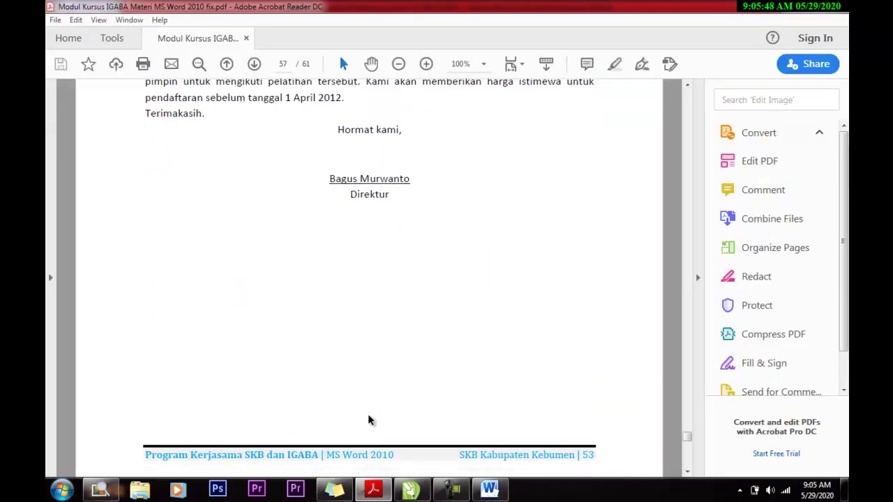
scroll(370, 420, "down", 3)
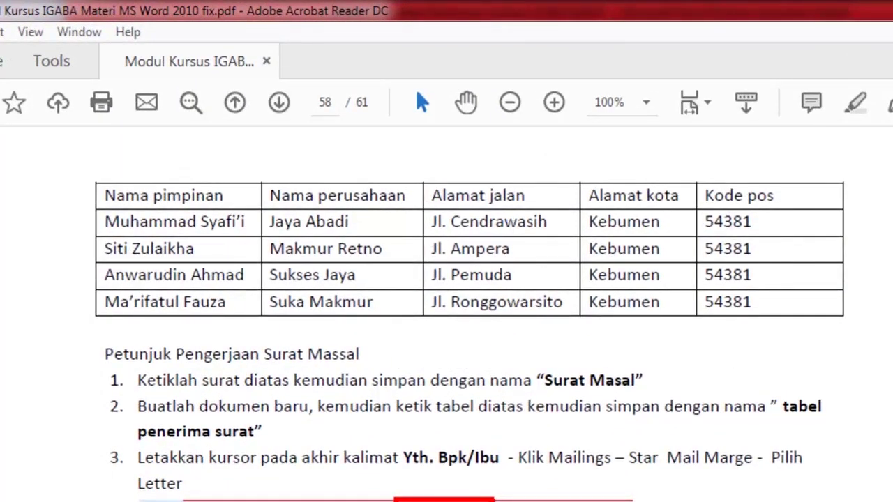
scroll(447, 314, "down", 1)
Create a new blank document from File > New
key("alt+Tab")
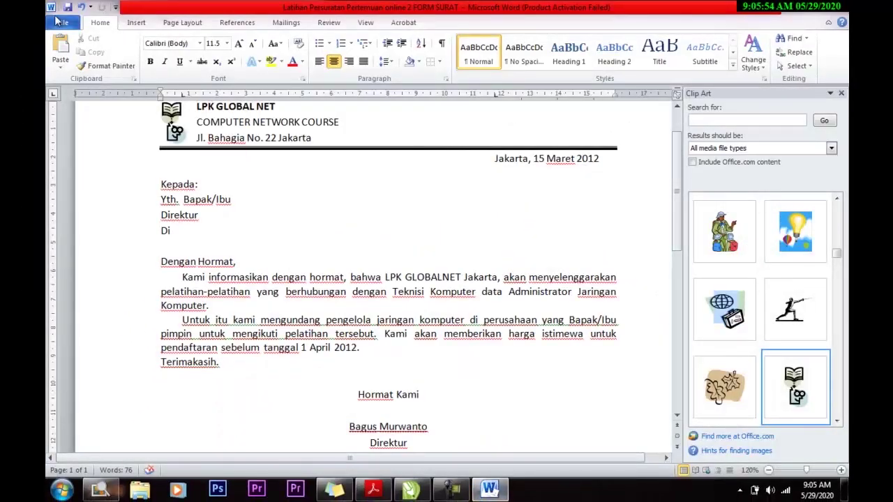
left_click(59, 21)
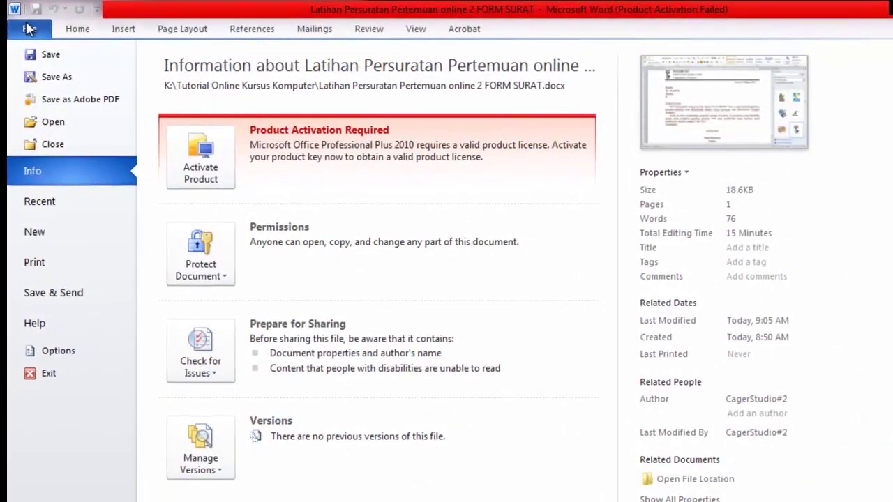
left_click(34, 231)
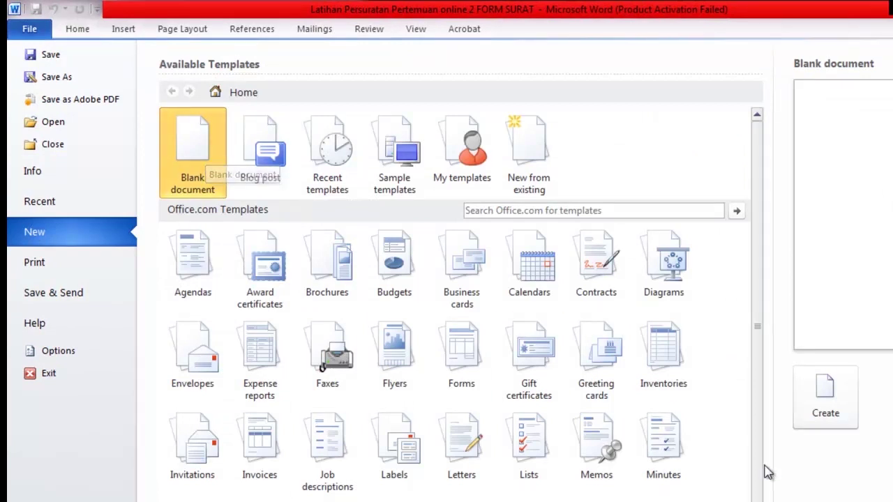
left_click(833, 417)
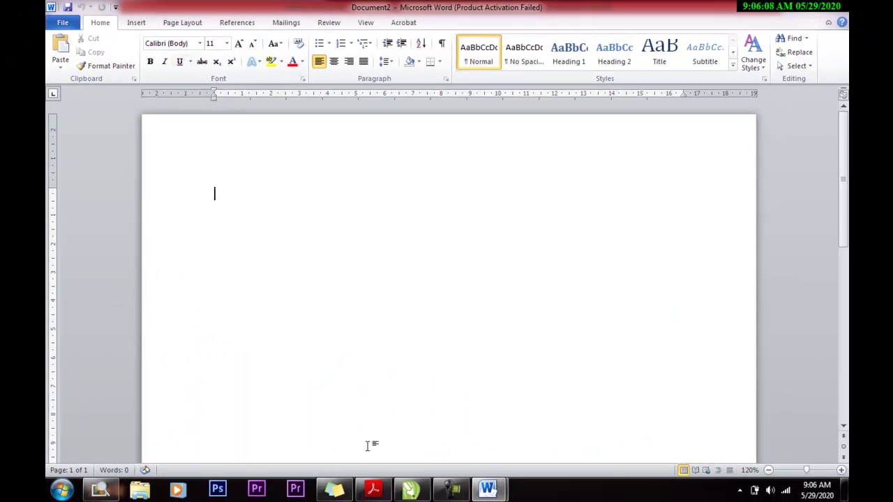
left_click(373, 489)
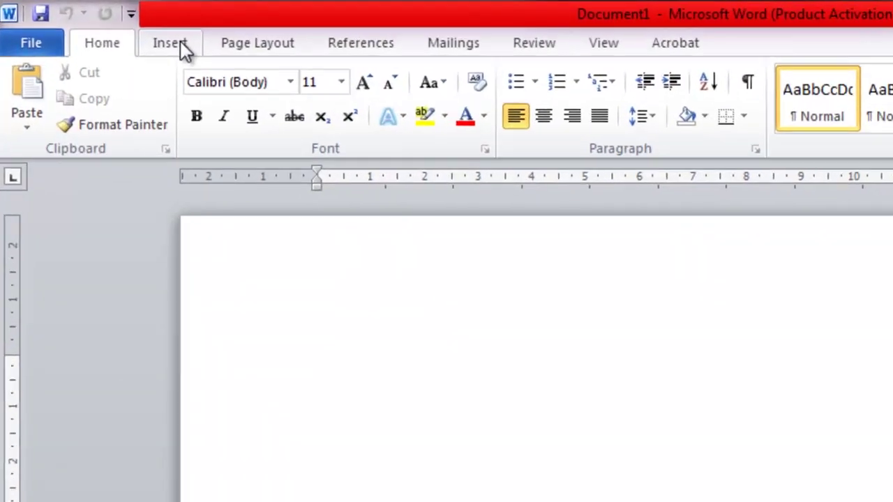
Insert a 5-column by 5-row table into the blank document
left_click(142, 25)
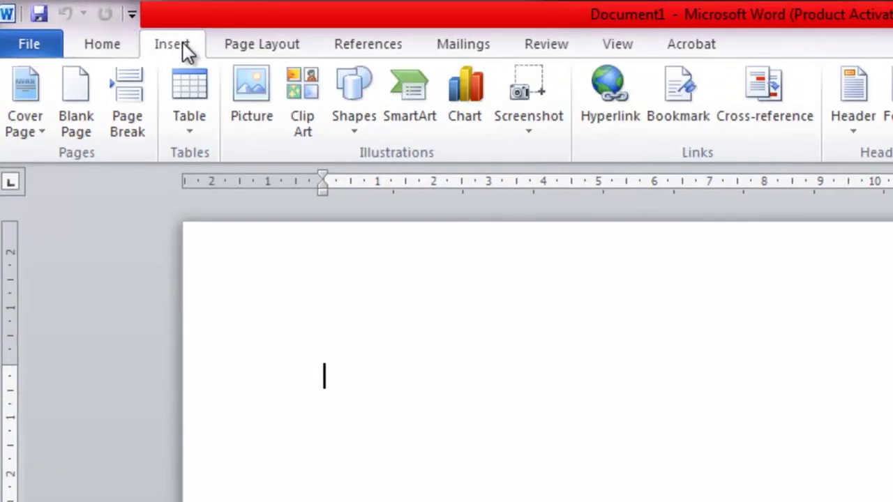
left_click(188, 84)
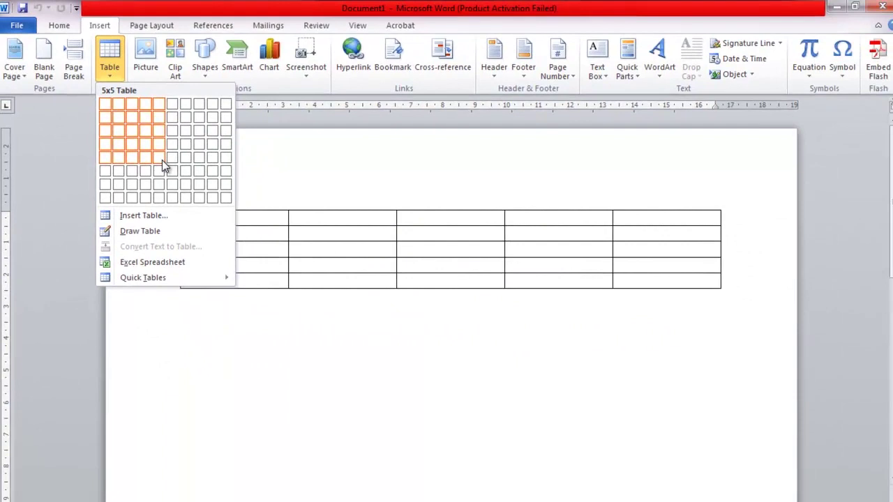
left_click(161, 160)
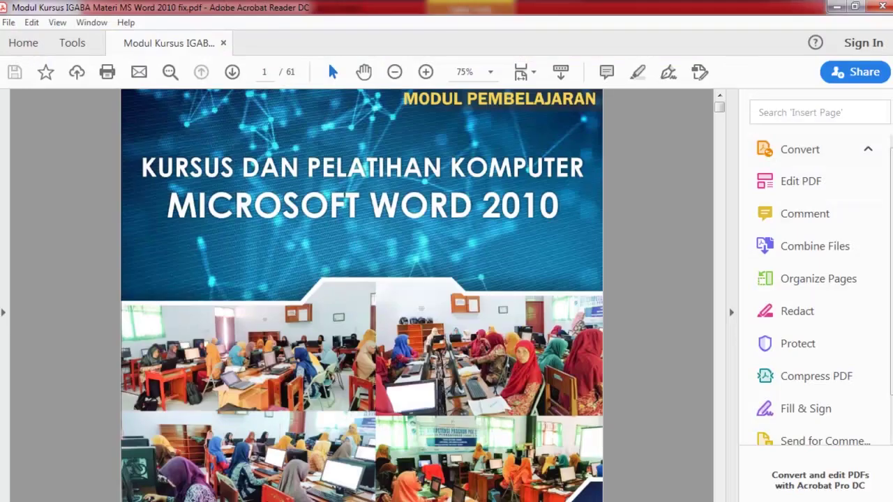
Jump the reference PDF to page 58
left_click(269, 74)
type("58")
key("Return")
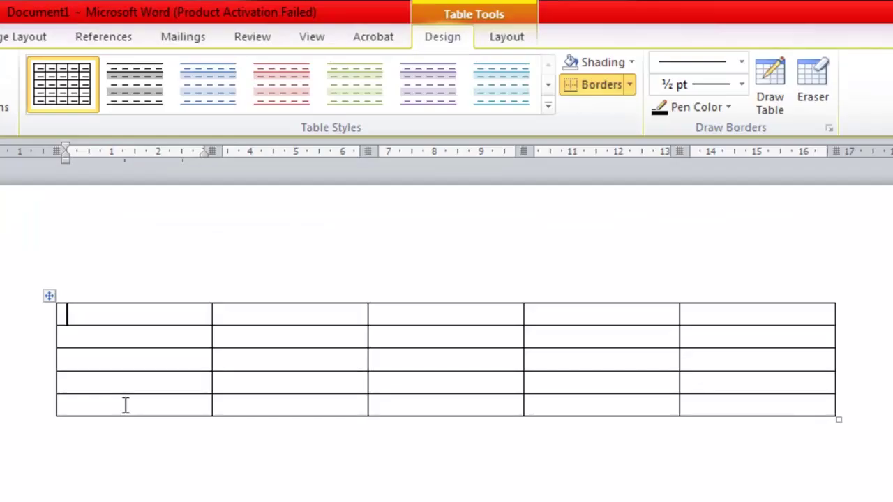
Type the Nama Pemimpin and Nama Perusahaan headers, then autofit the first column to its names
type("N")
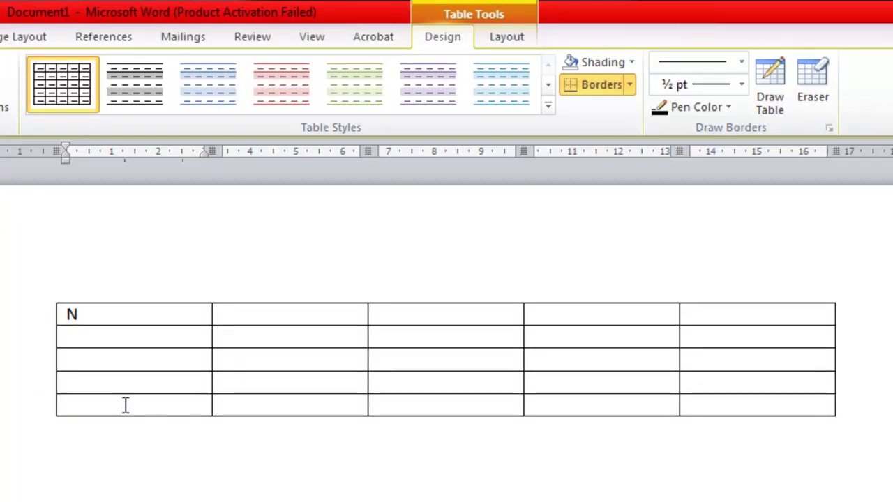
type("ama Pemimpin")
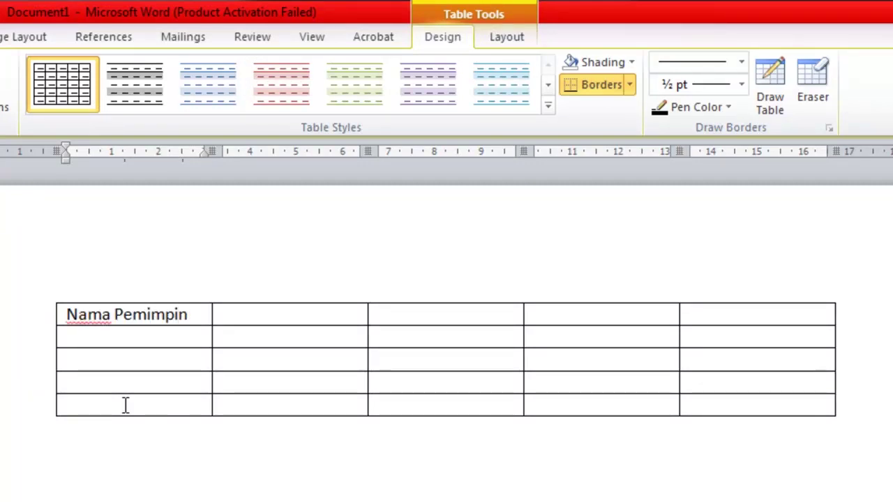
key("Tab")
type("Nama")
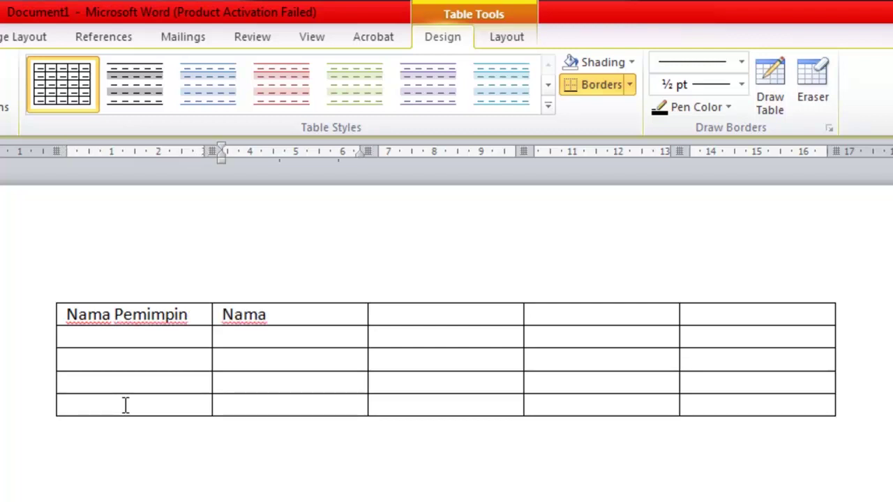
type(" Perusahaan")
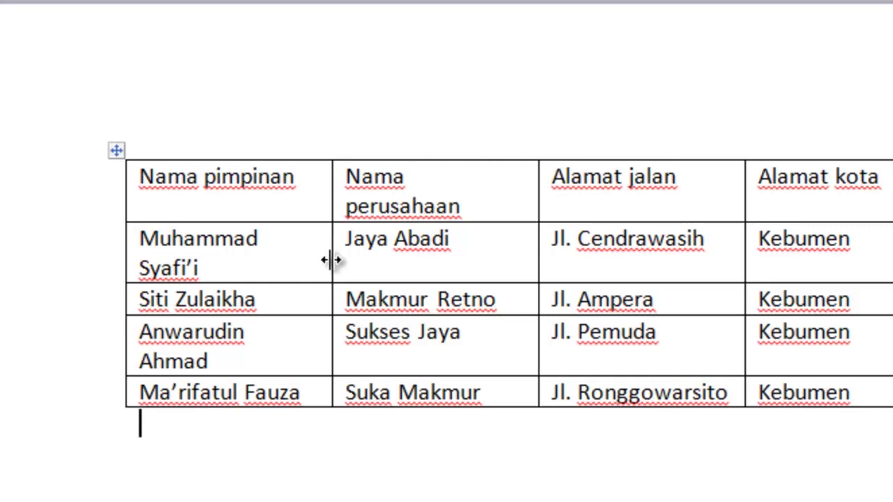
double_click(332, 260)
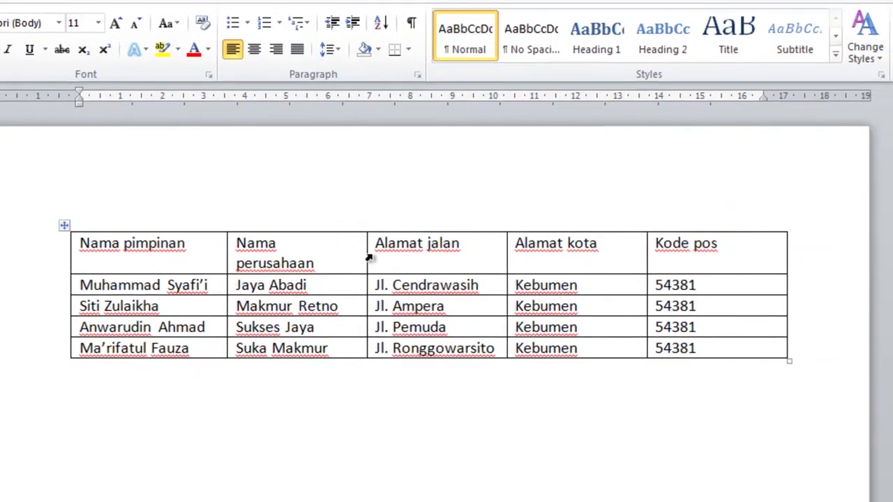
Widen the Nama perusahaan and Alamat jalan columns and narrow Alamat kota and Kode pos
left_click_drag(365, 258, 379, 258)
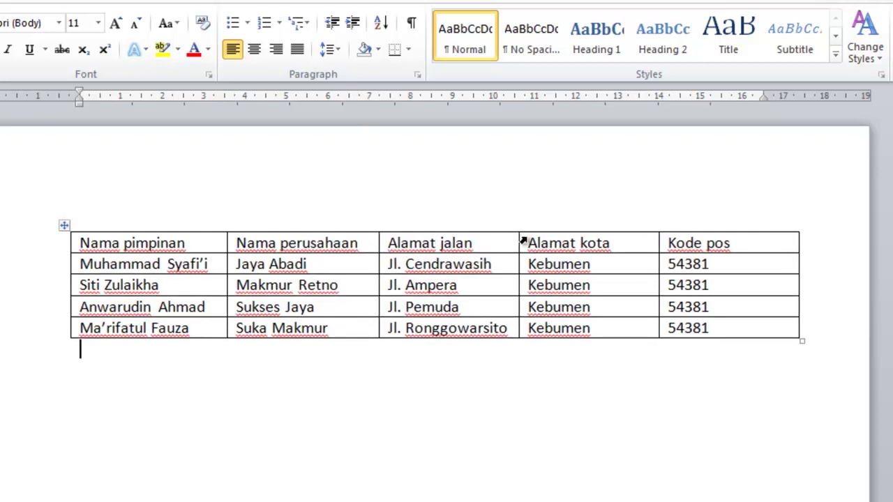
left_click_drag(520, 240, 528, 241)
left_click_drag(667, 244, 638, 244)
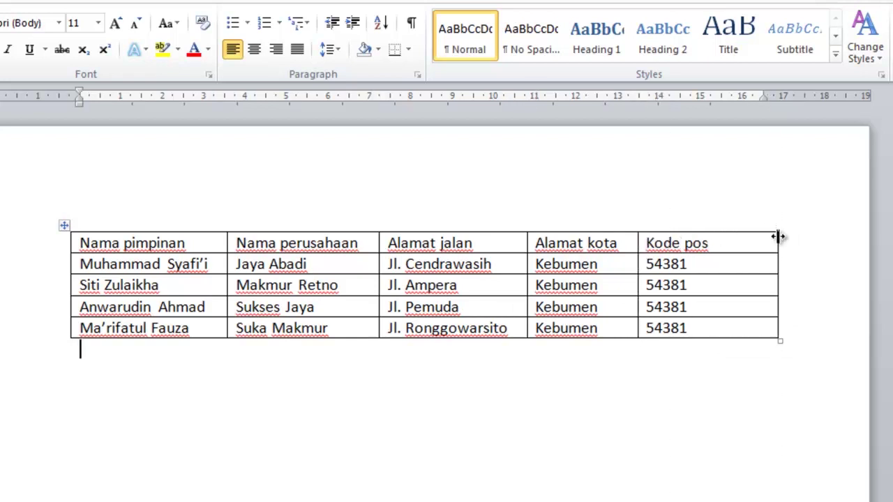
left_click_drag(777, 237, 729, 238)
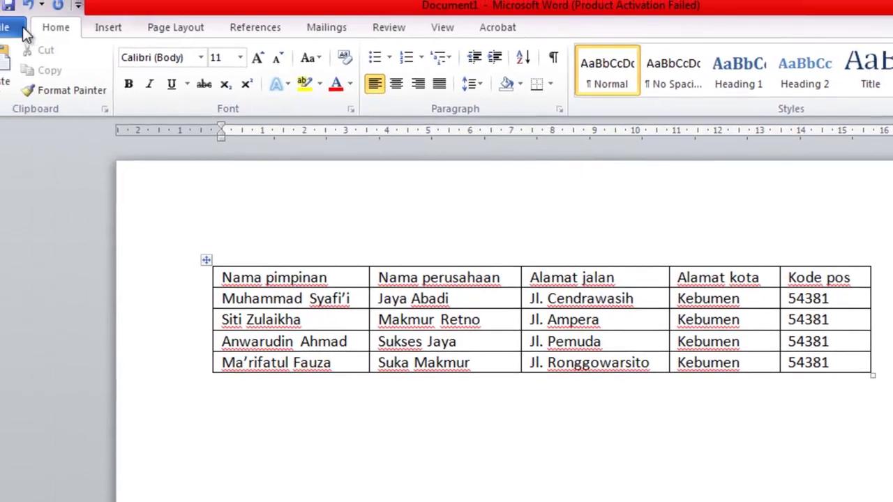
Save the table as 'Nama penerima surat' in K:\Tutorial Online Kursus Komputer
left_click(43, 34)
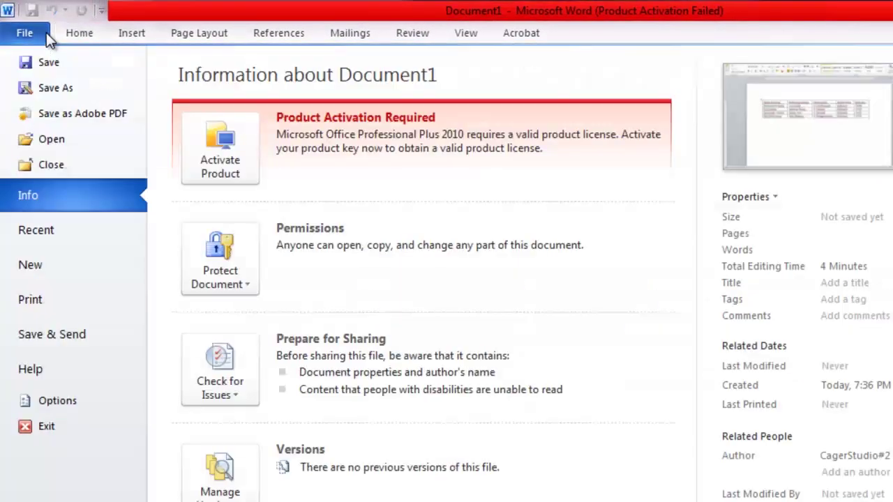
left_click(47, 53)
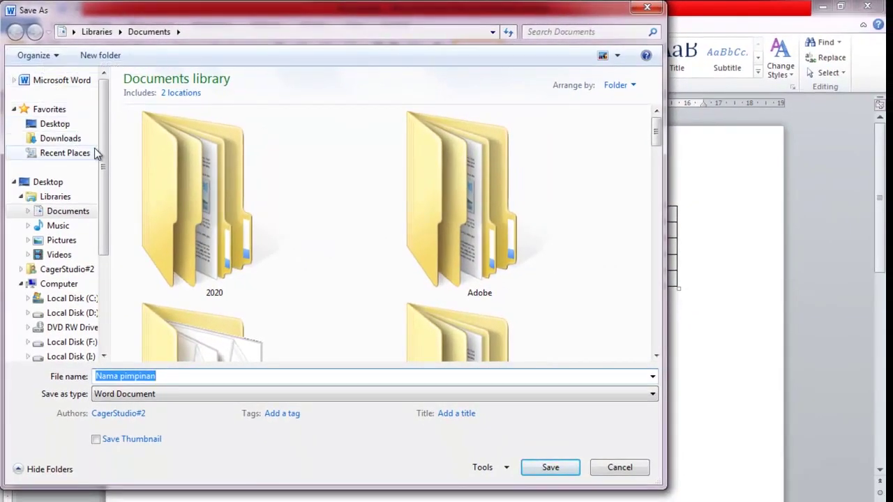
left_click_drag(105, 153, 105, 209)
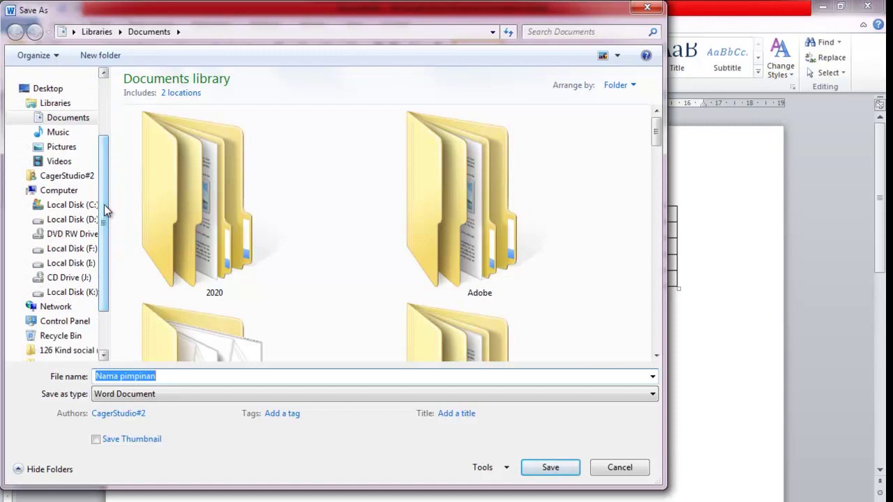
mouse_move(69, 292)
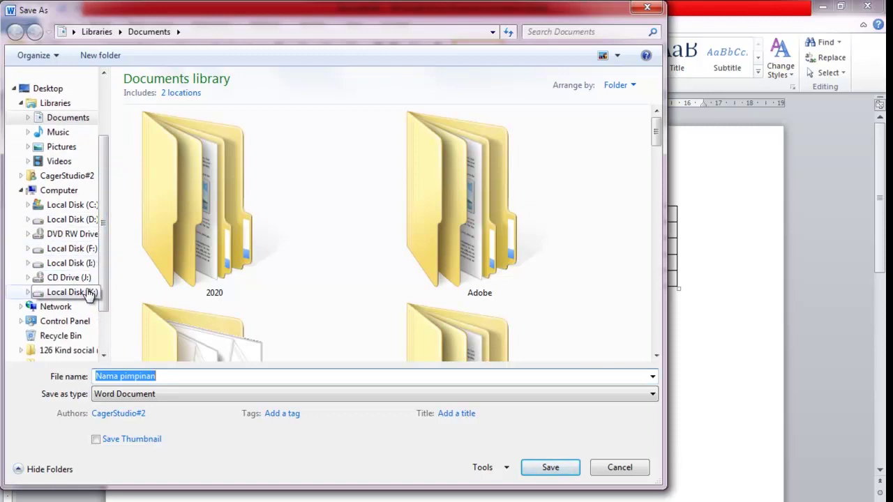
left_click(88, 293)
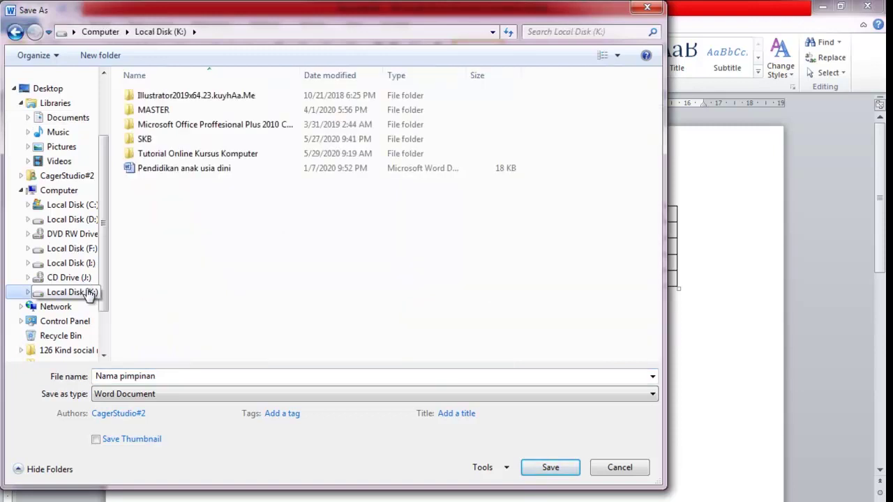
double_click(159, 155)
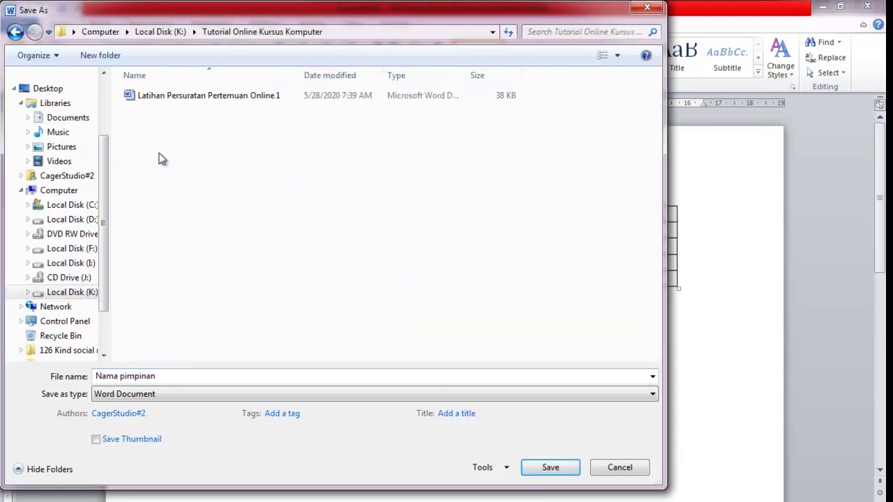
left_click(177, 376)
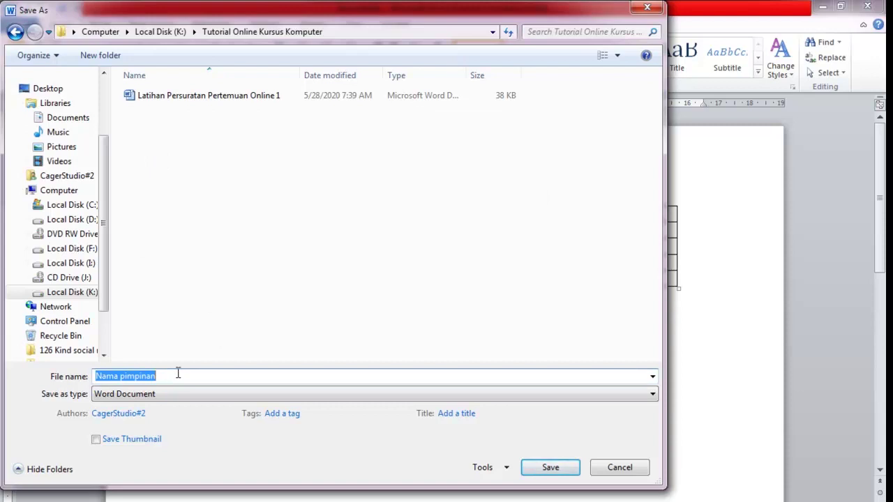
left_click(178, 373)
key("BackSpace")
key("BackSpace")
key("BackSpace")
key("BackSpace")
key("BackSpace")
key("BackSpace")
type("enerima surat")
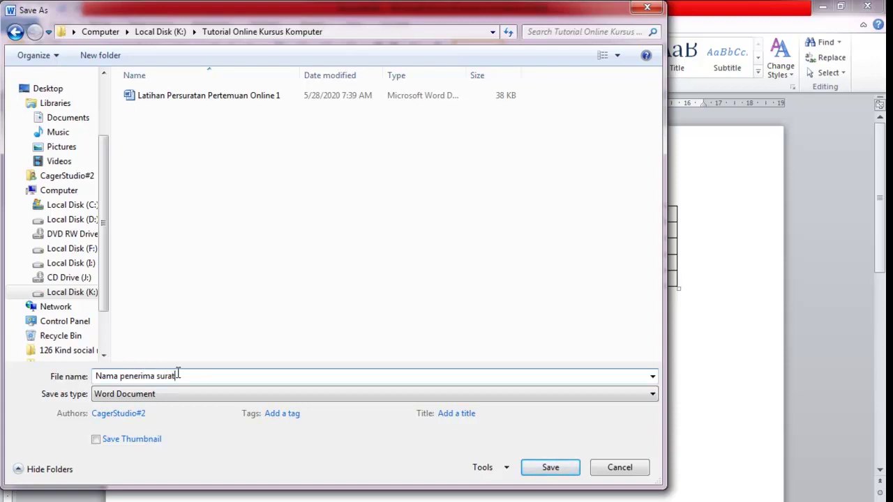
left_click(546, 469)
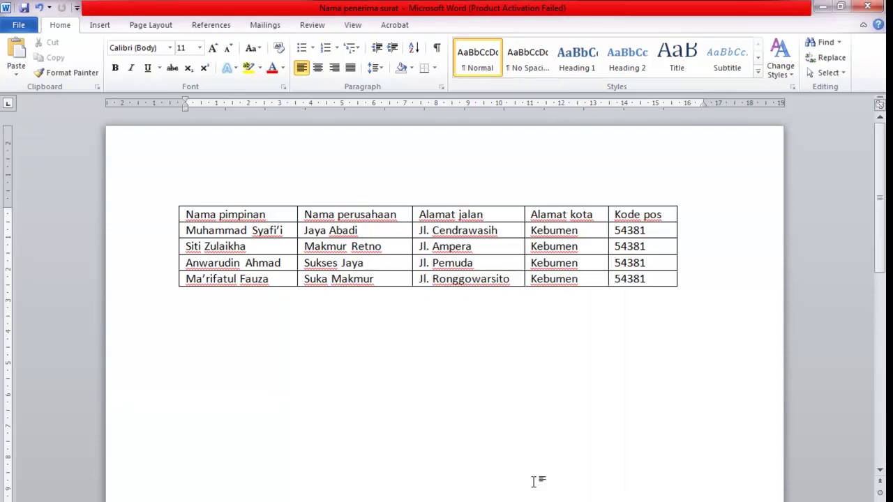
Close the Nama penerima surat document and place the caret after Bapak/Ibu in the letter
left_click(868, 7)
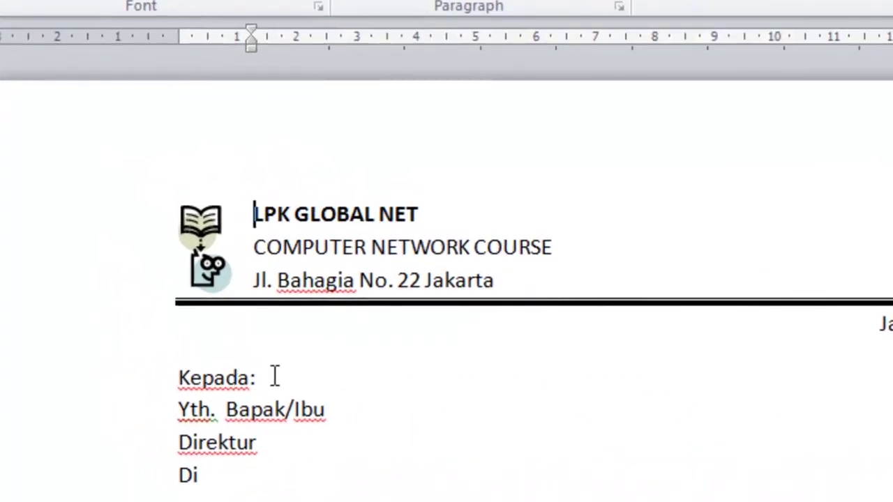
left_click(334, 412)
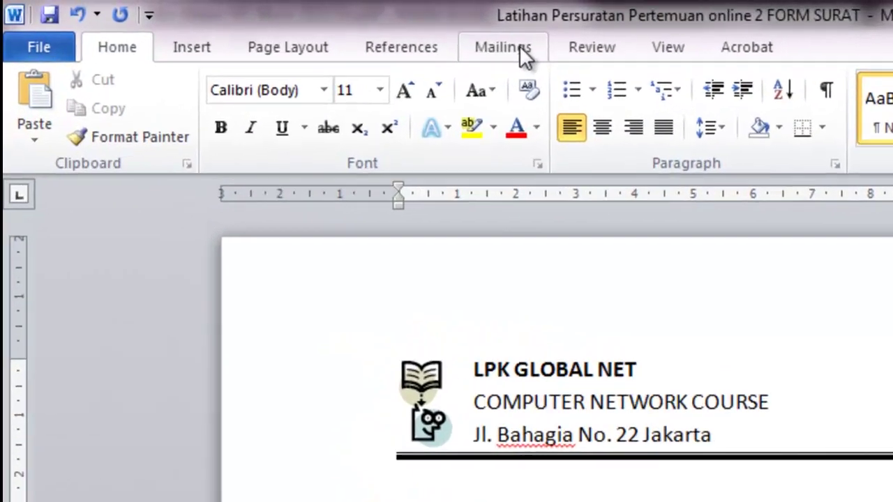
left_click(520, 50)
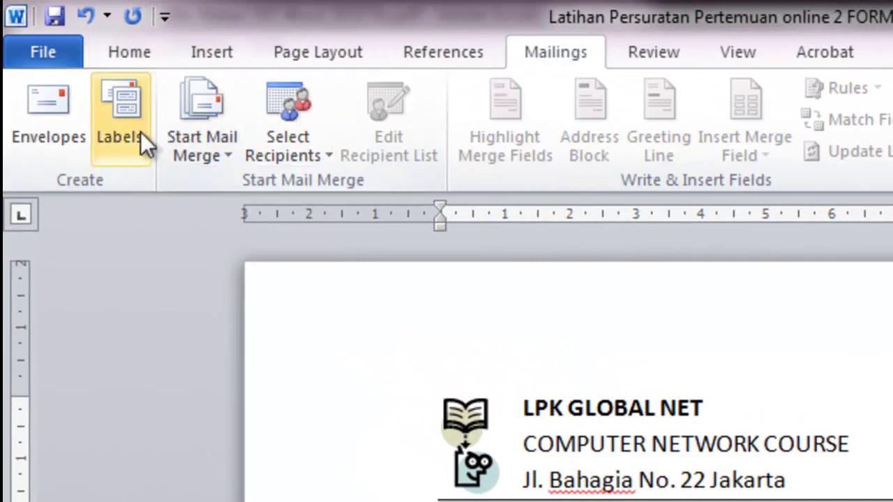
Start a Letters mail merge and choose to use an existing recipient list
left_click(194, 128)
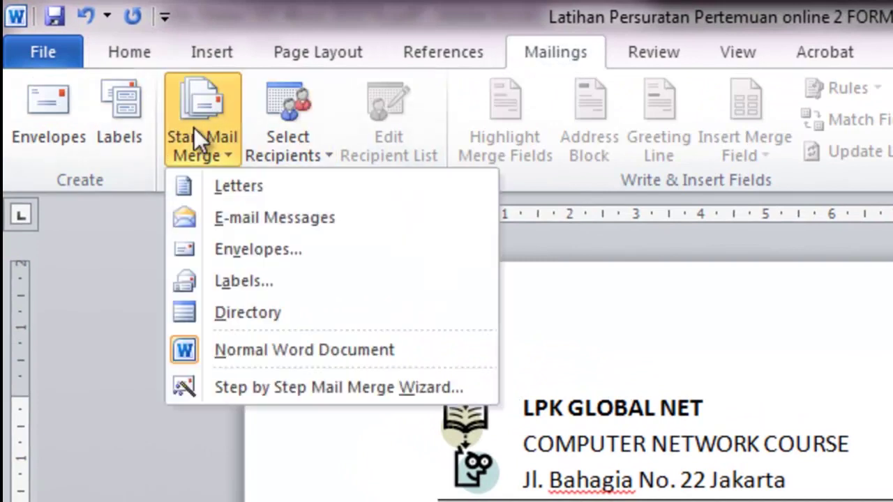
left_click(246, 195)
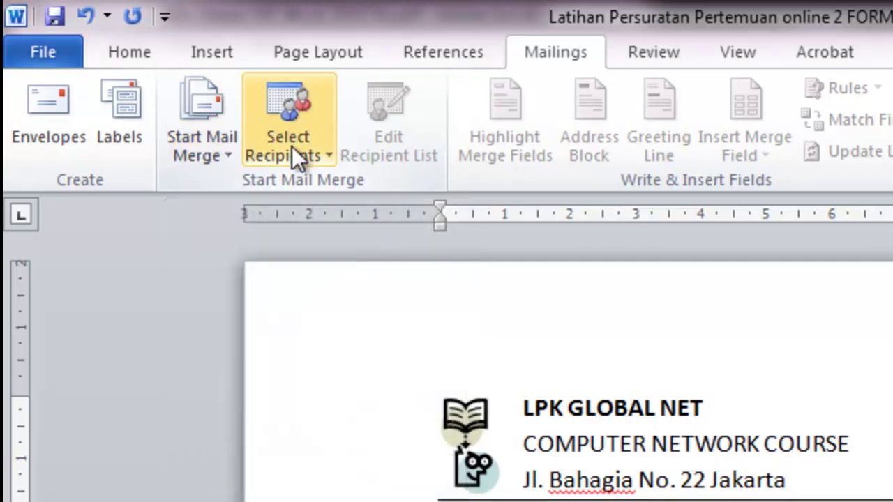
left_click(293, 146)
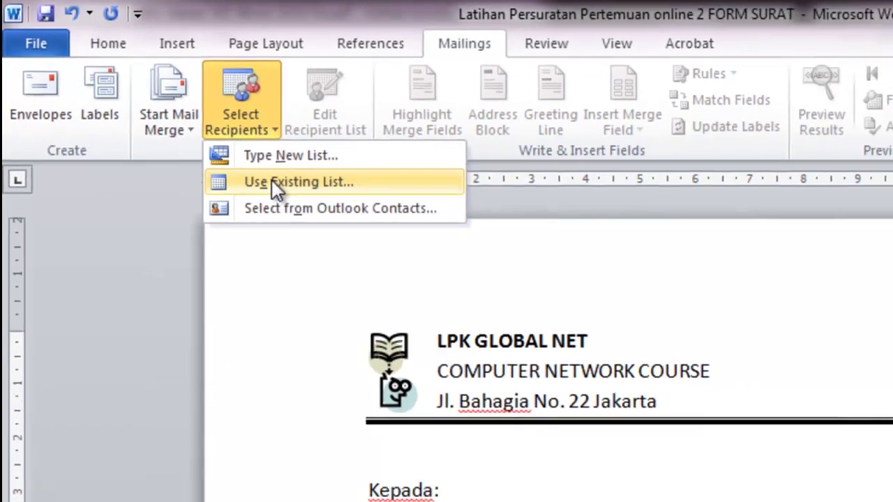
left_click(325, 214)
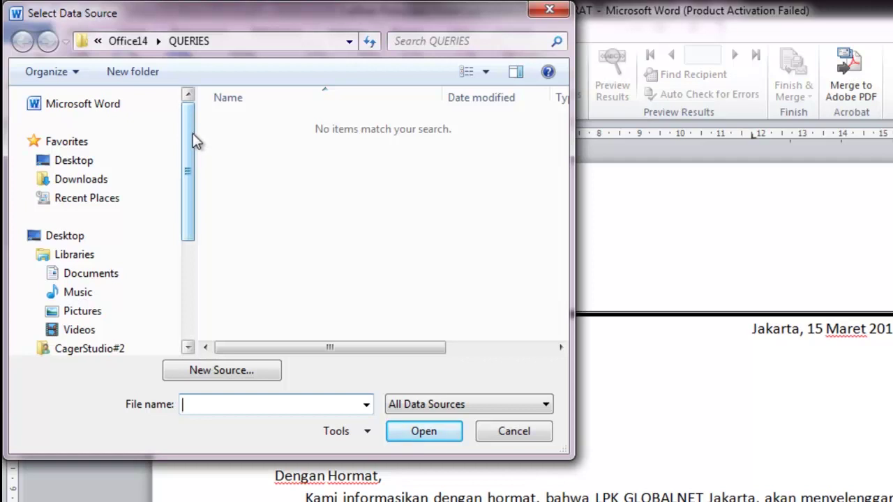
Attach K:\Tutorial Online Kursus Komputer\Nama penerima surat as the recipient list
left_click_drag(192, 134, 179, 261)
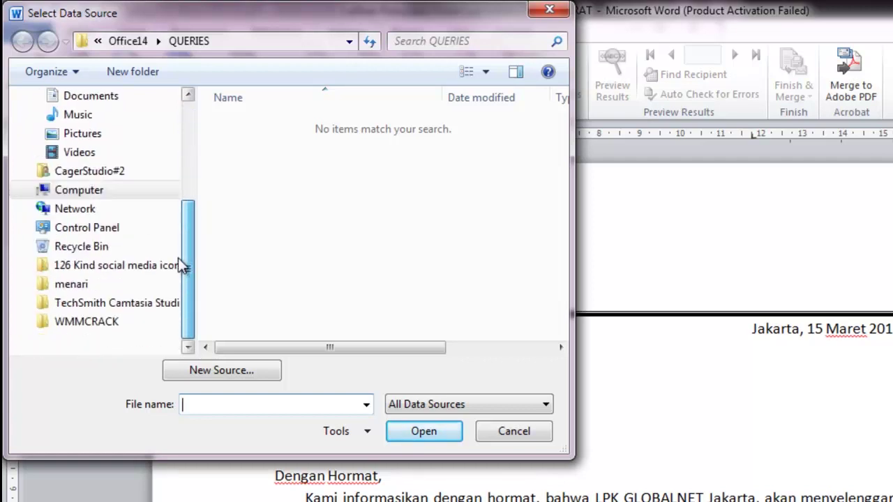
left_click(30, 189)
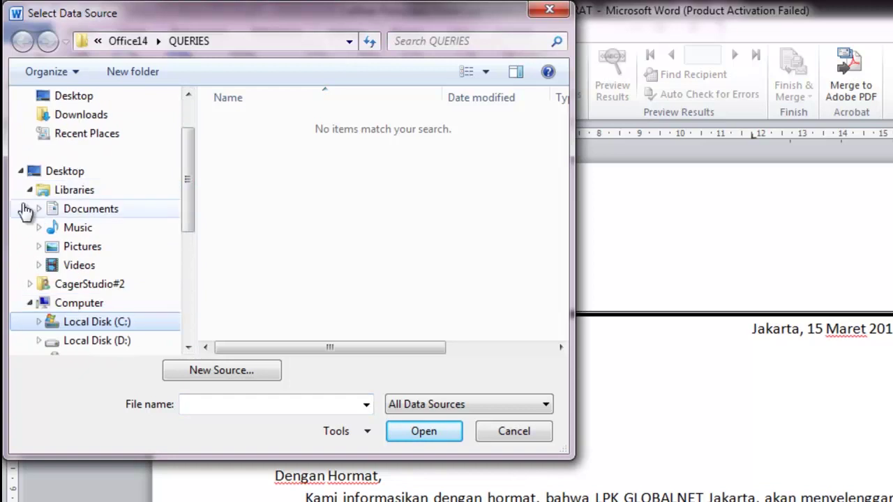
left_click_drag(193, 210, 189, 285)
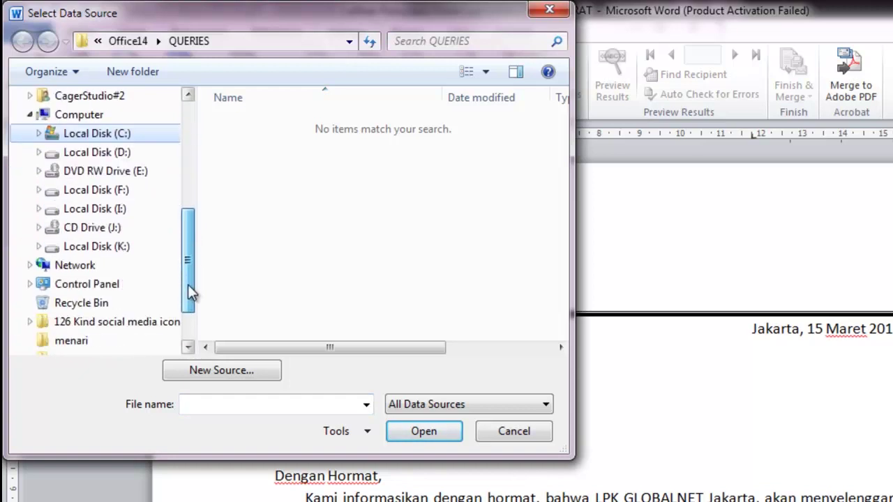
left_click(124, 247)
double_click(255, 199)
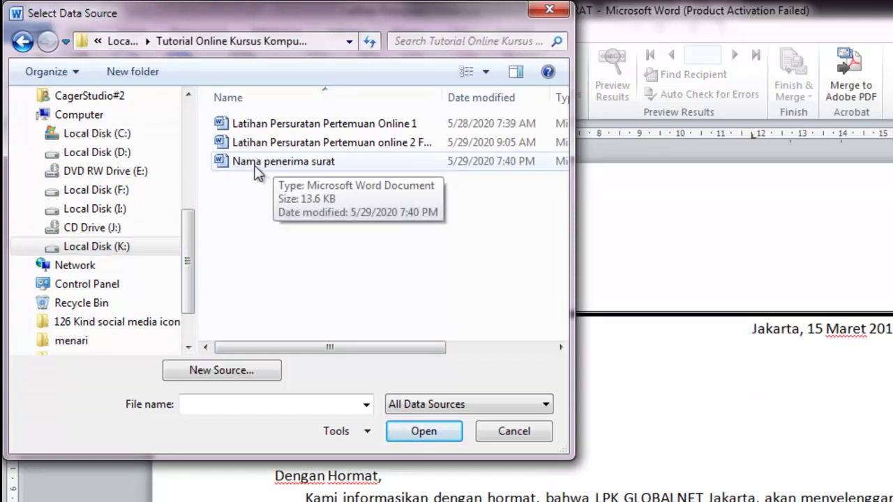
left_click(257, 171)
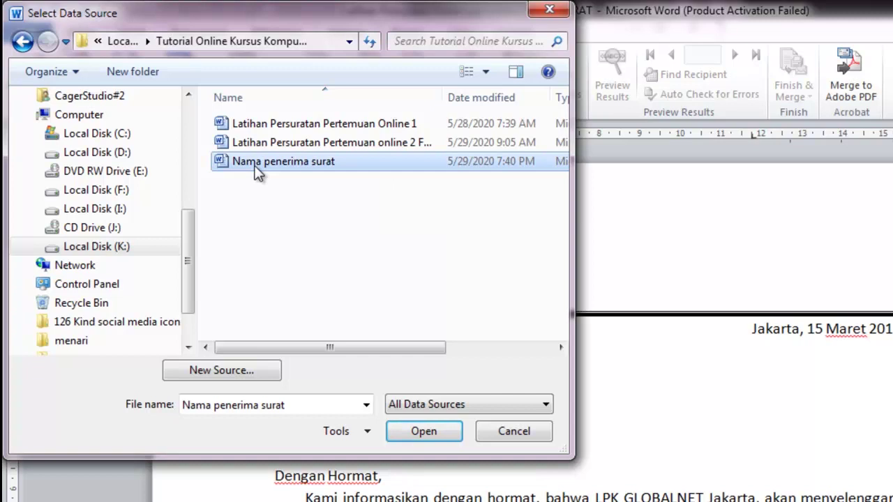
left_click(403, 427)
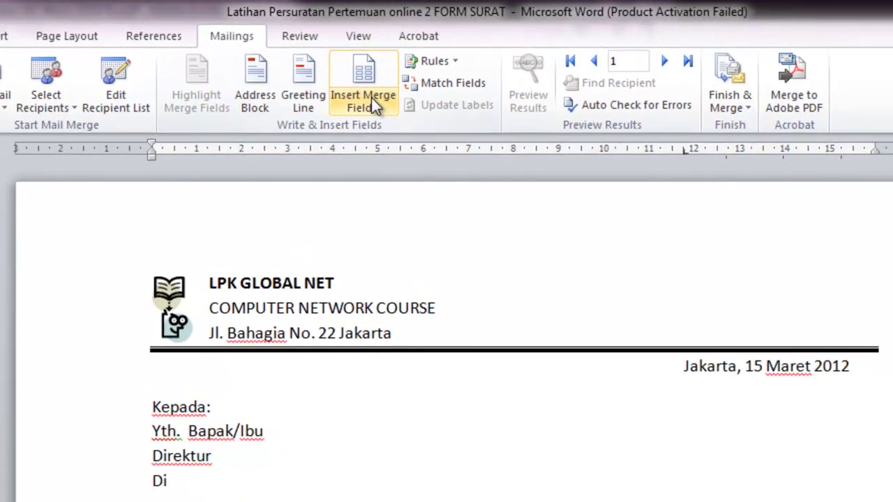
left_click(467, 87)
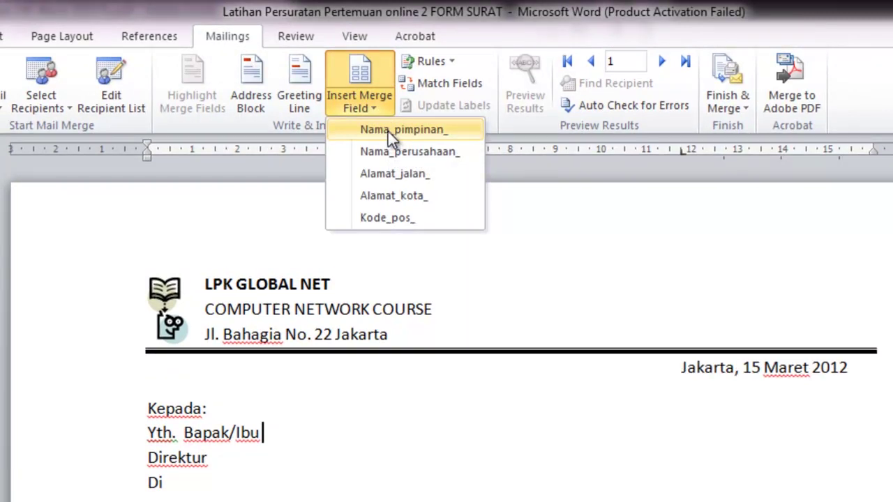
left_click(388, 131)
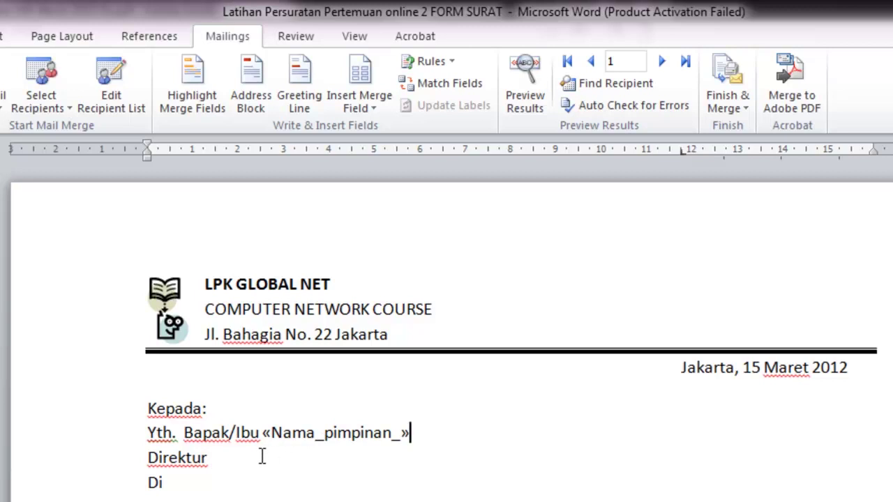
left_click(221, 458)
key("alt+Tab")
scroll(394, 488, "up", 5)
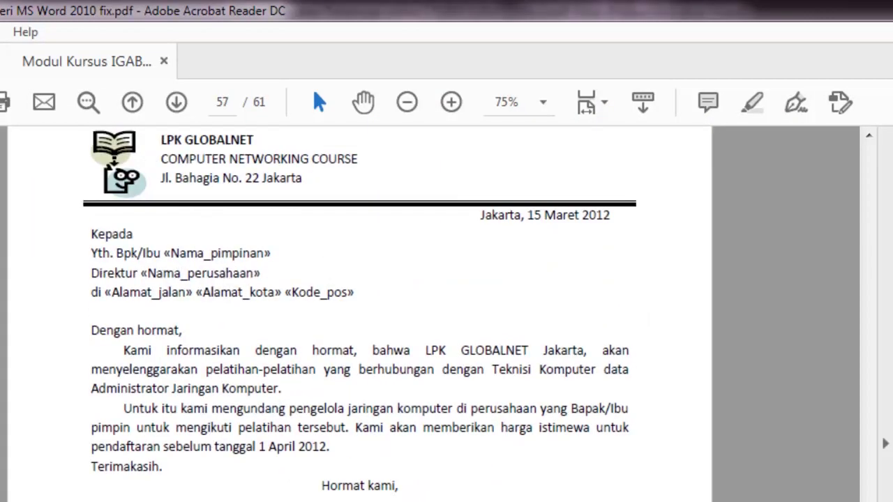
key("alt+Tab")
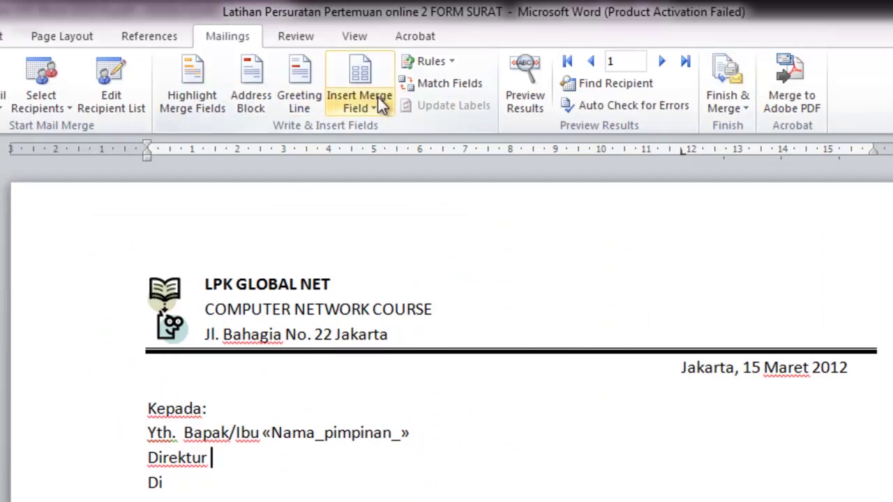
left_click(382, 105)
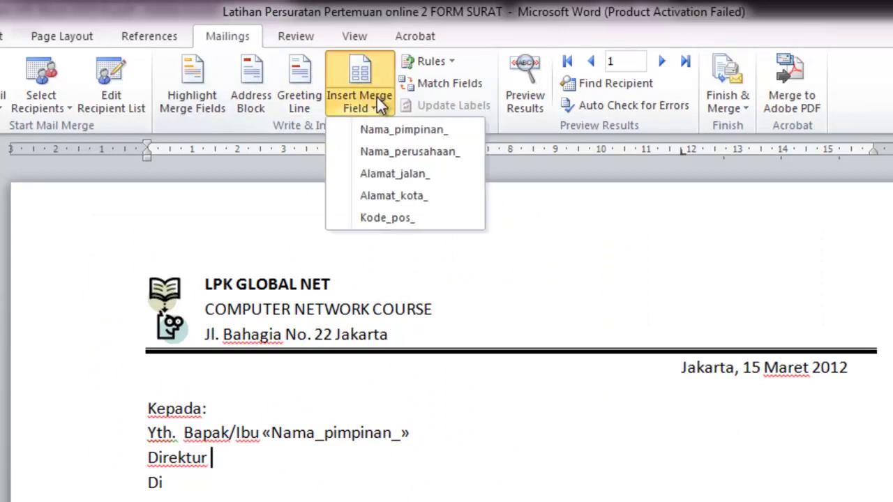
left_click(381, 149)
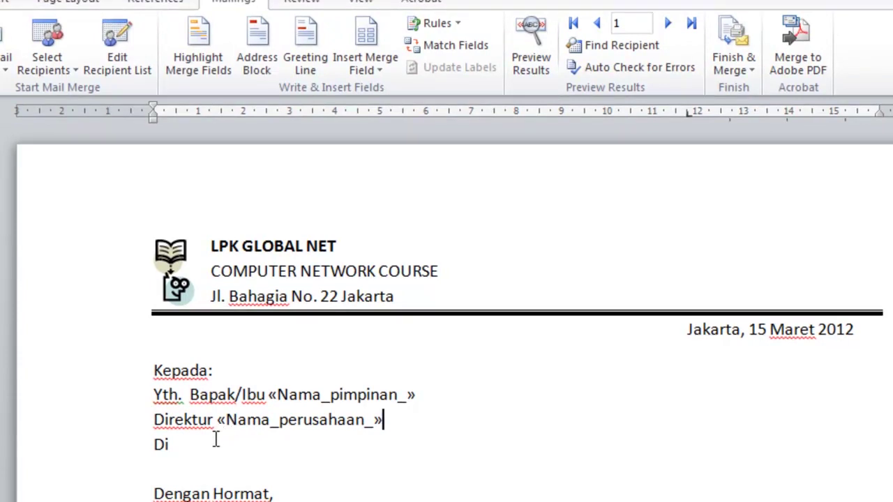
left_click(192, 446)
left_click(385, 64)
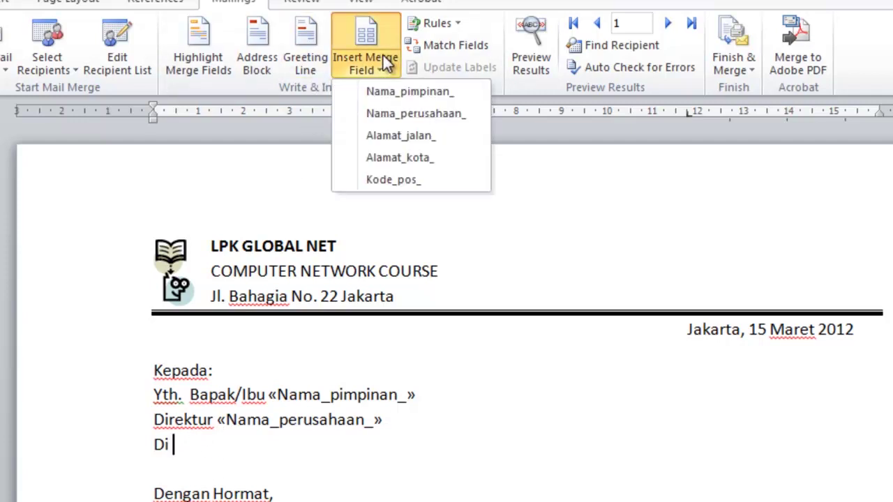
left_click(408, 138)
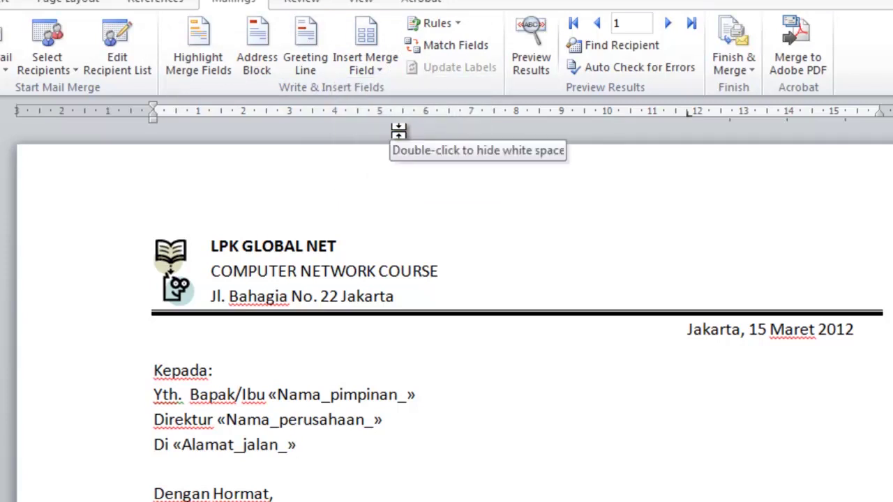
type(",")
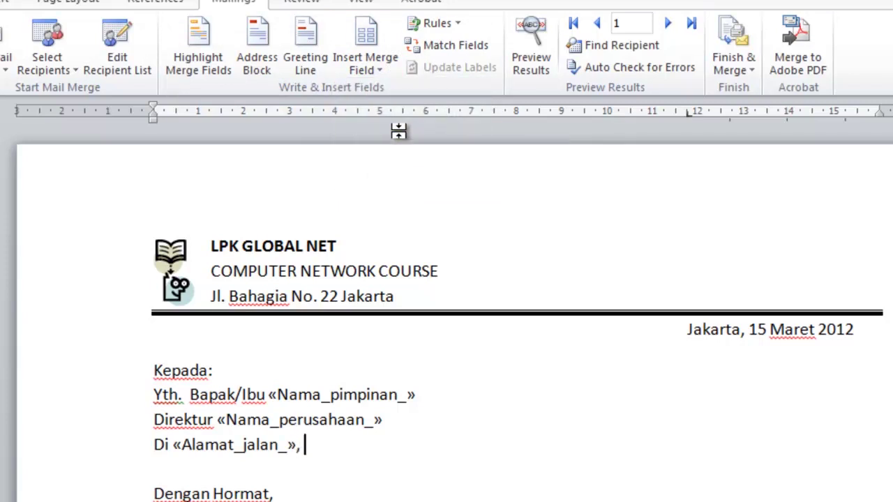
left_click(371, 60)
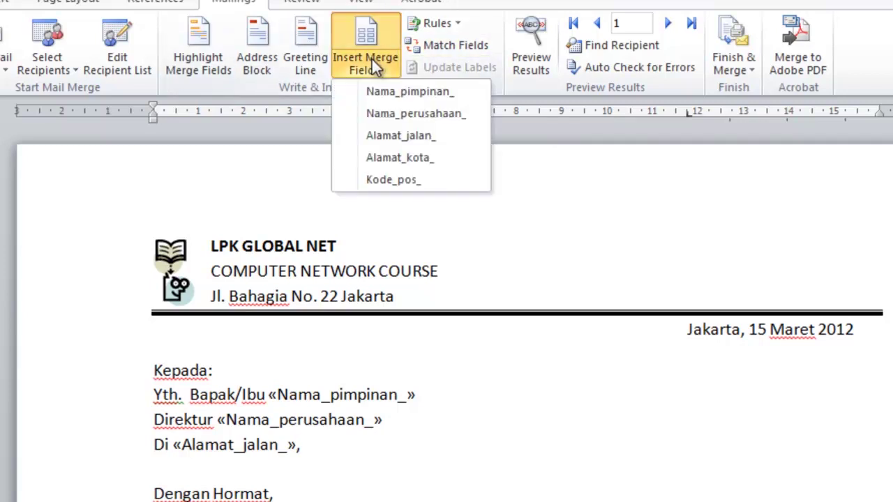
left_click(402, 157)
type(",")
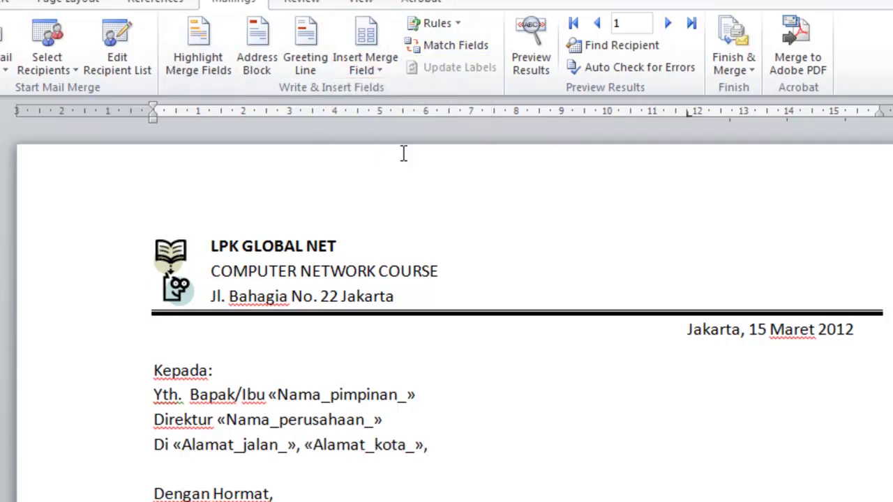
left_click(386, 66)
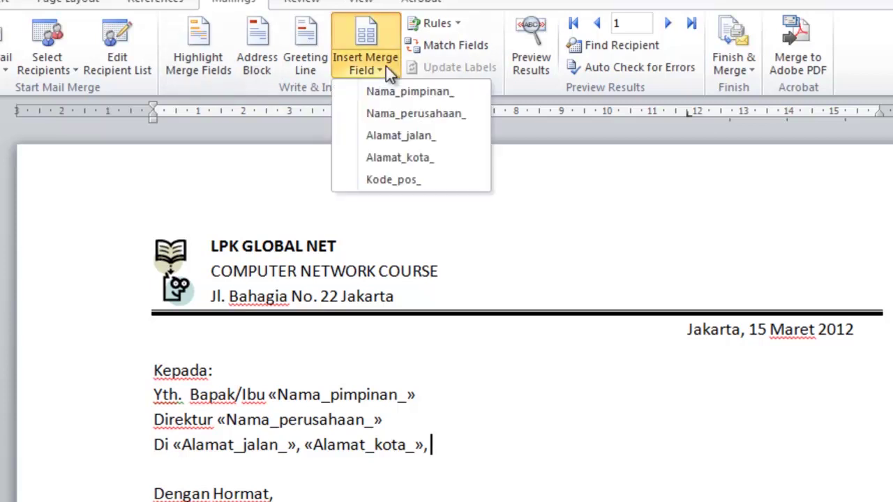
left_click(408, 179)
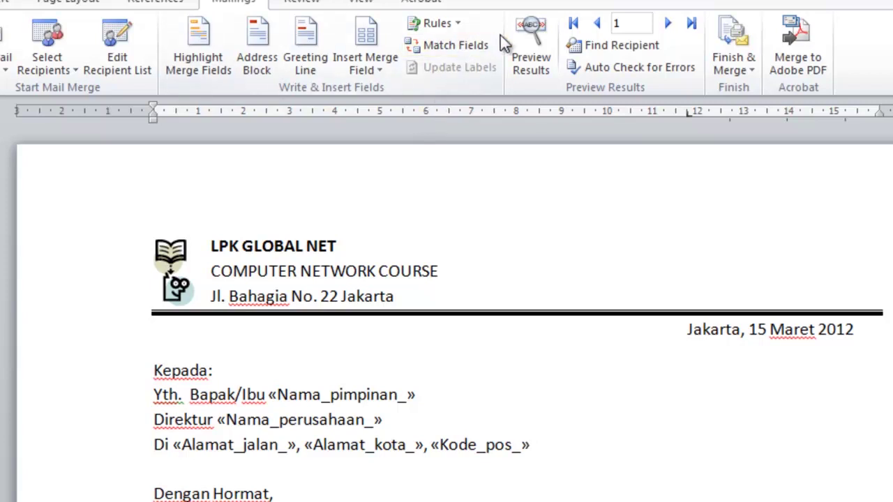
Finish the merge with Edit Individual Documents for All records
left_click(734, 72)
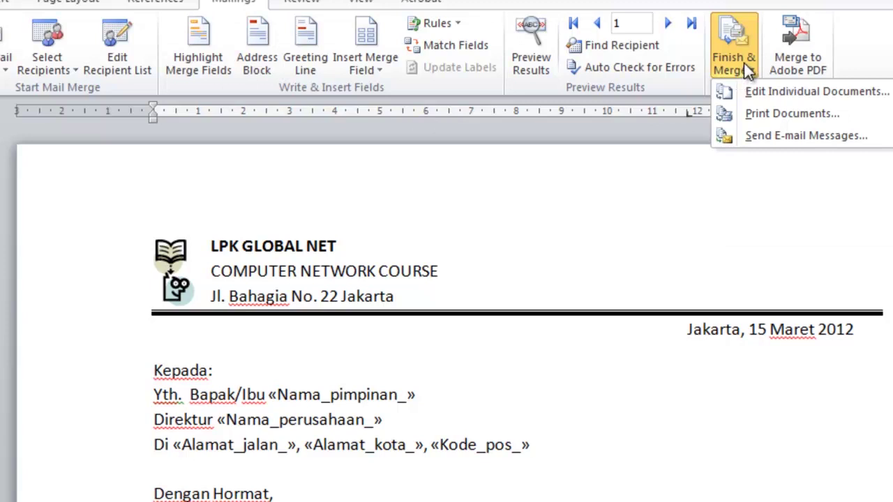
left_click(774, 92)
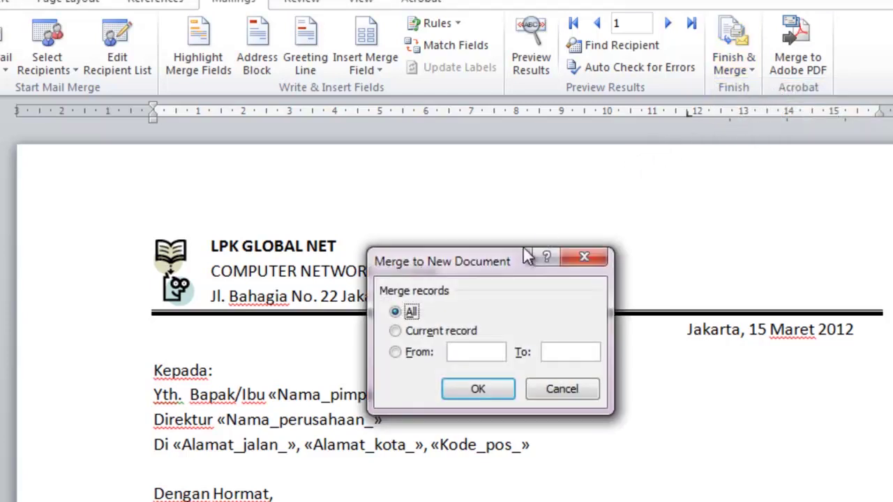
left_click(462, 384)
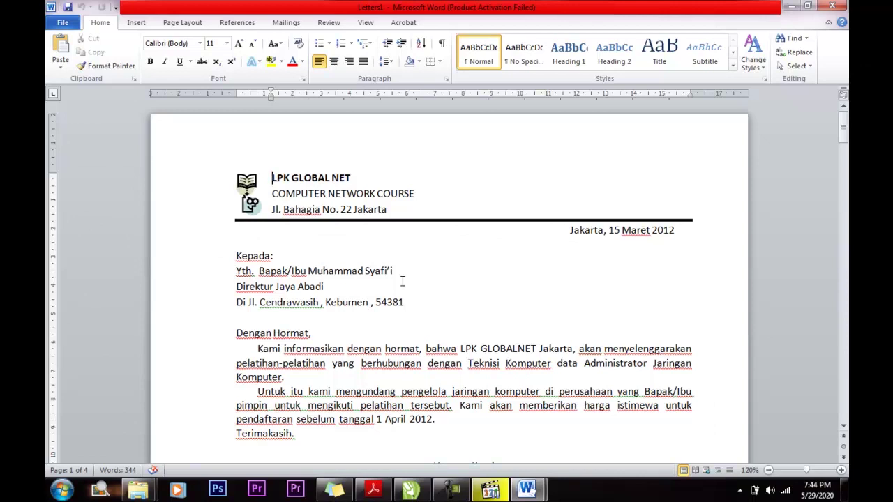
scroll(403, 281, "down", 3)
scroll(403, 281, "down", 4)
scroll(402, 281, "down", 5)
scroll(403, 281, "down", 5)
scroll(402, 282, "down", 3)
scroll(402, 282, "down", 2)
scroll(402, 281, "down", 1)
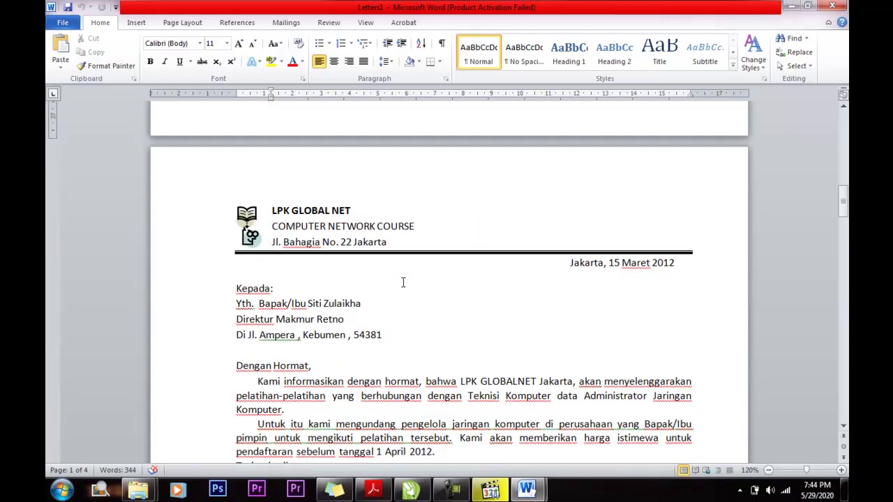
scroll(402, 282, "down", 5)
scroll(402, 281, "down", 8)
scroll(403, 281, "down", 5)
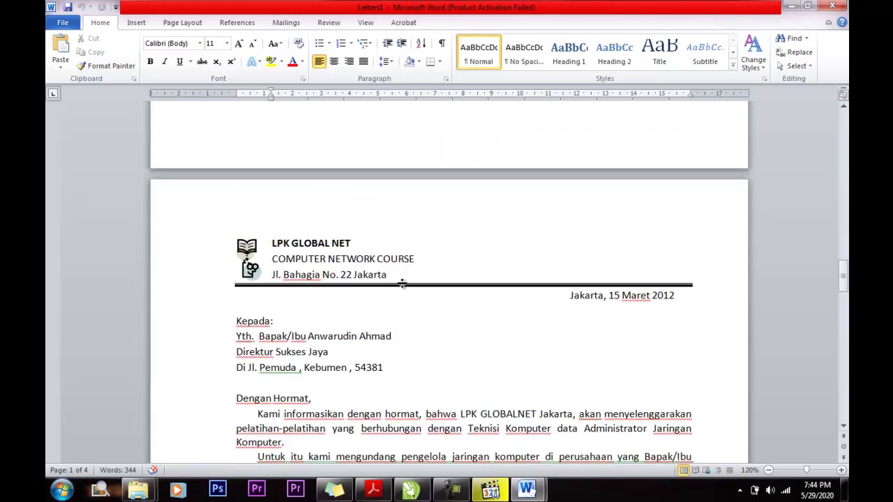
scroll(402, 282, "down", 8)
scroll(402, 283, "down", 6)
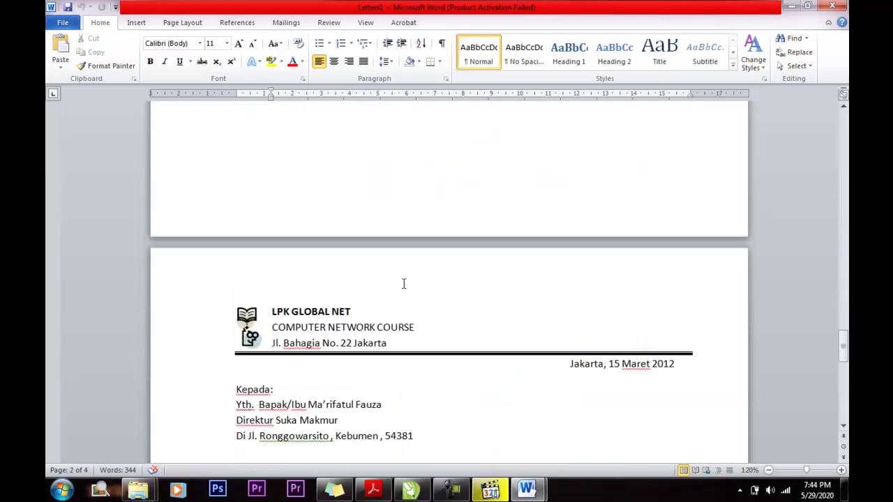
scroll(404, 283, "down", 3)
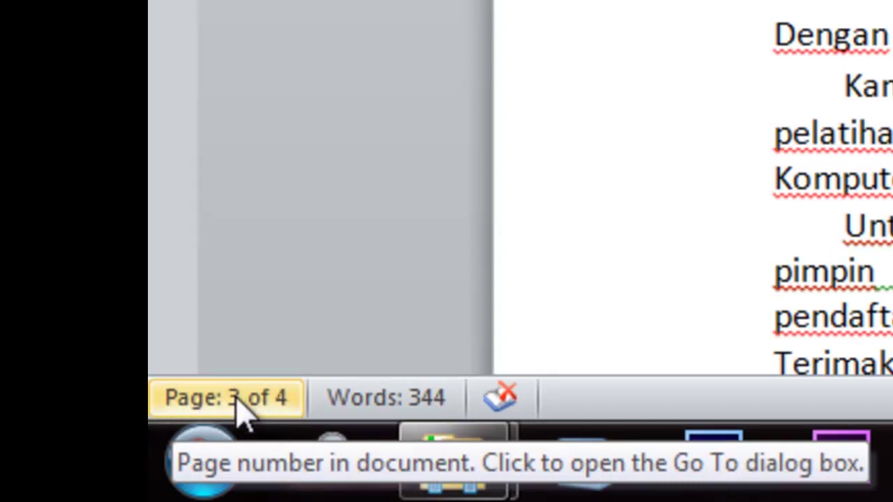
Review the four merged Letters1 pages, undo a stray page break, and return to page 1
scroll(690, 188, "down", 5)
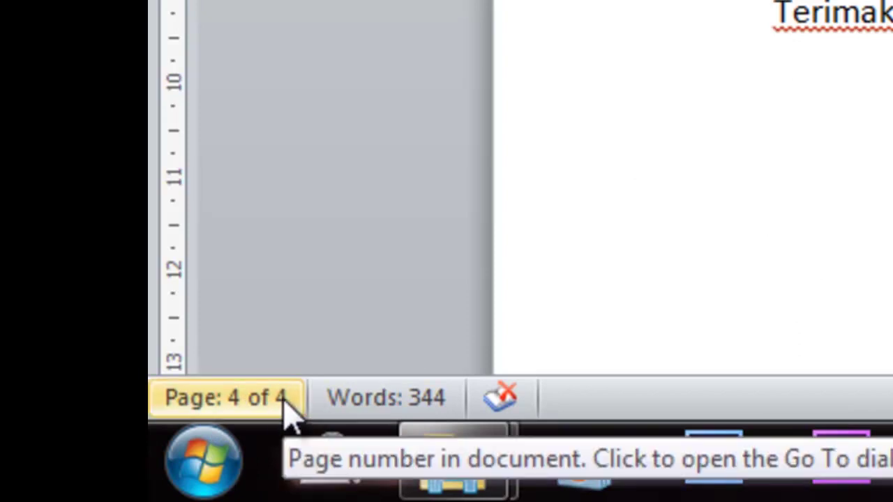
key("ctrl+Return")
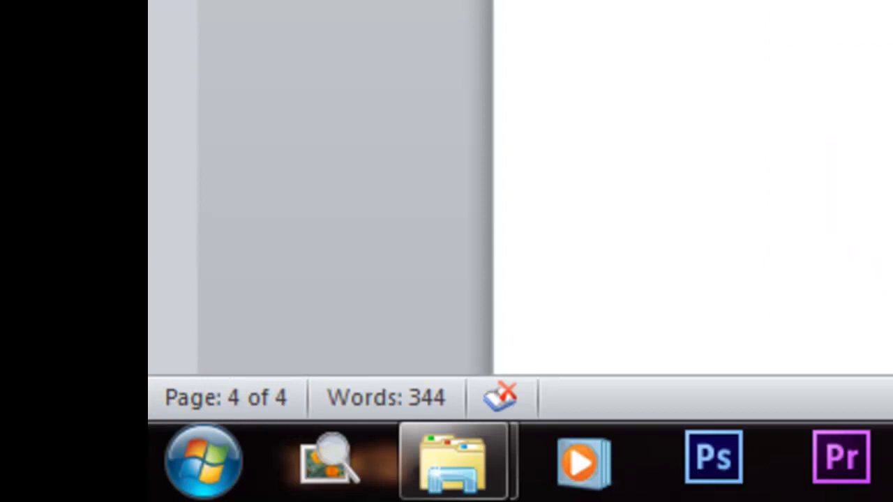
key("ctrl+z")
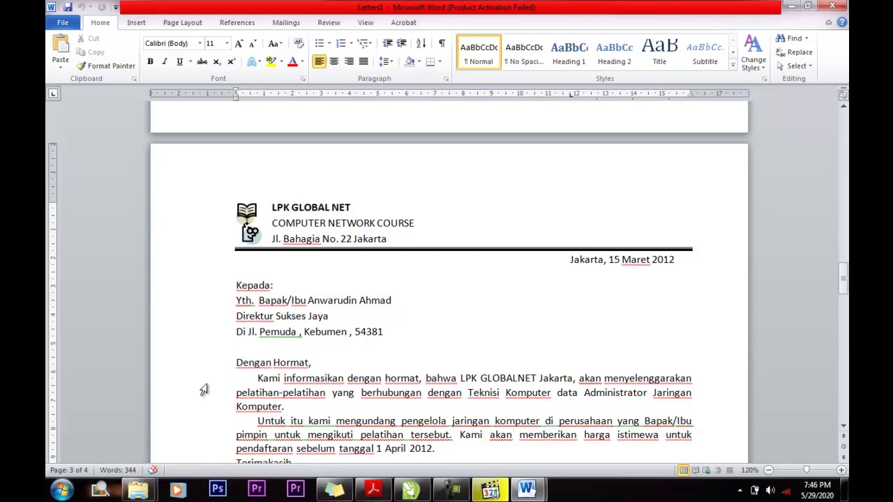
scroll(203, 389, "up", 4)
scroll(204, 389, "up", 10)
scroll(204, 389, "up", 10)
scroll(204, 389, "up", 10)
scroll(203, 389, "up", 15)
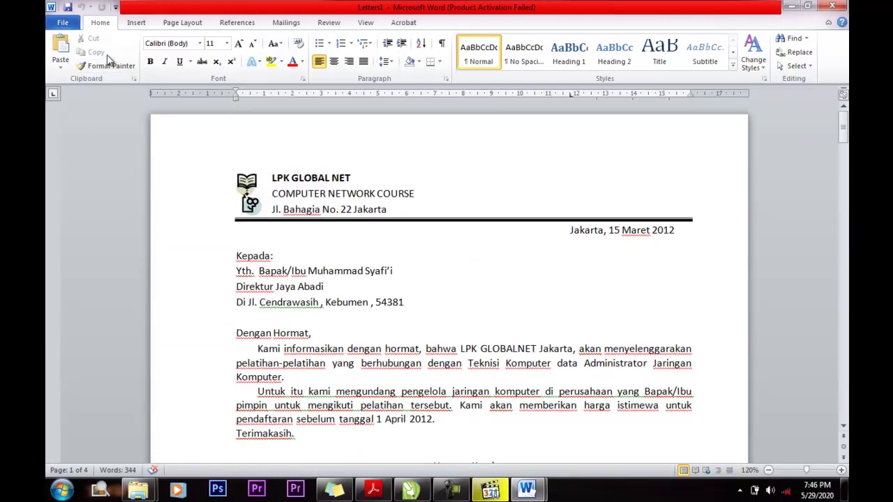
left_click(62, 22)
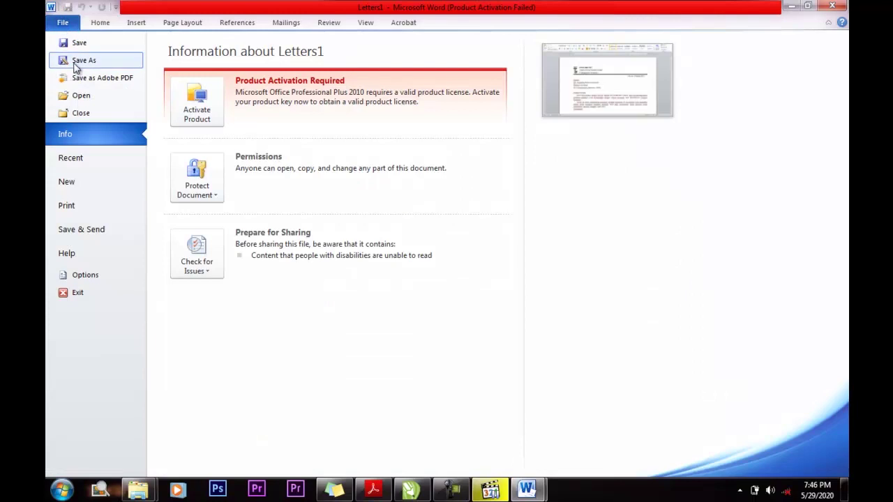
Save the merged letters as 'Hasil Surat Masal - Pertemuan ke 2' and scroll through them
left_click(81, 46)
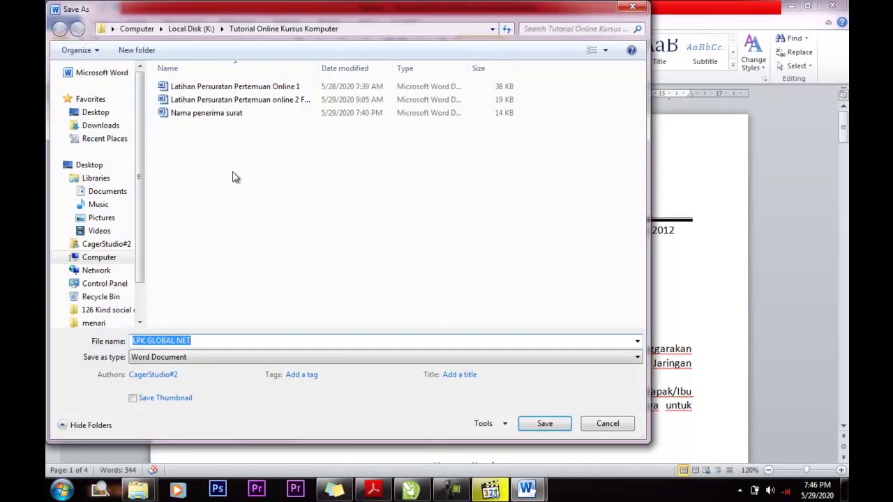
type("Hasi")
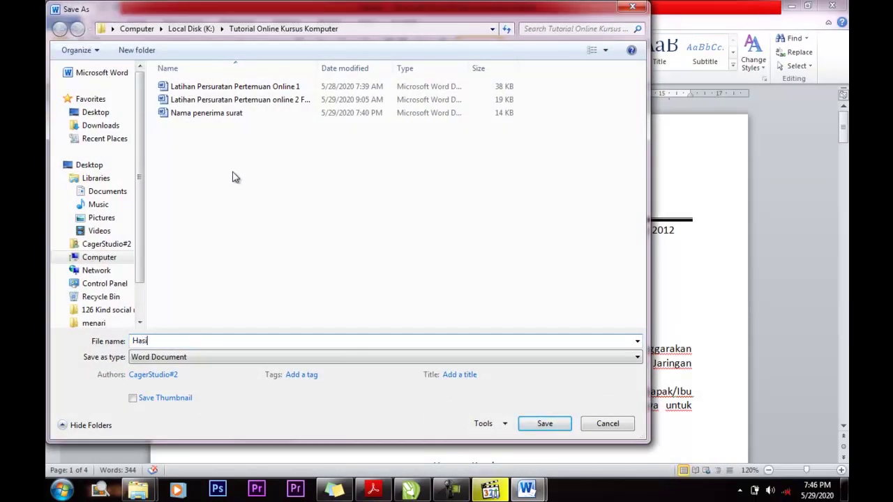
type("l Surat ")
type("Masal - P")
type("ertemuan ke 2")
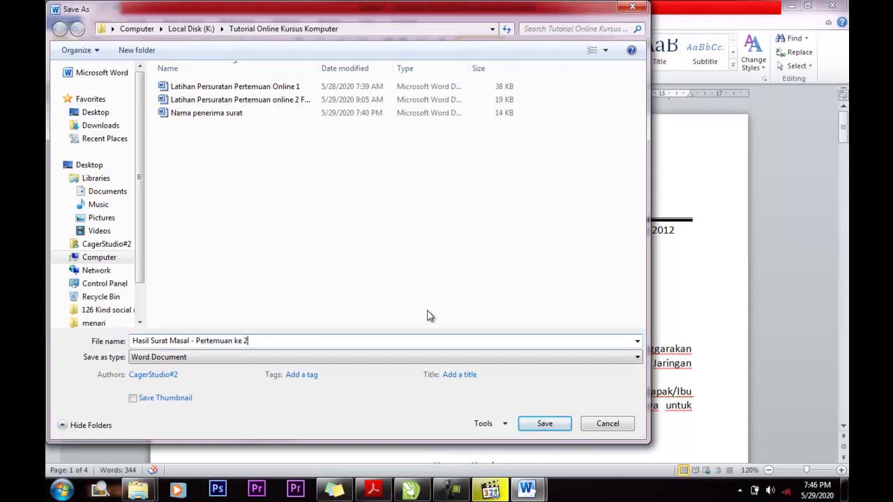
left_click(557, 423)
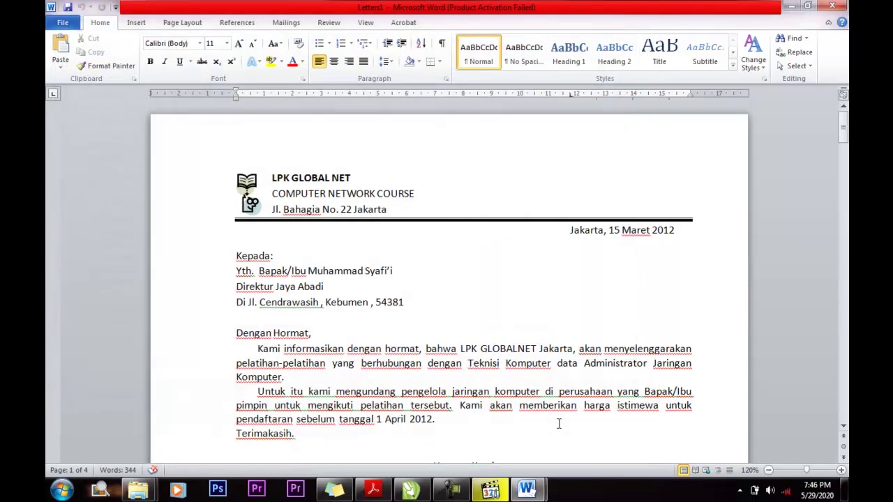
scroll(557, 423, "down", 3)
scroll(558, 423, "down", 4)
scroll(558, 423, "down", 9)
scroll(720, 395, "down", 20)
scroll(720, 394, "down", 1)
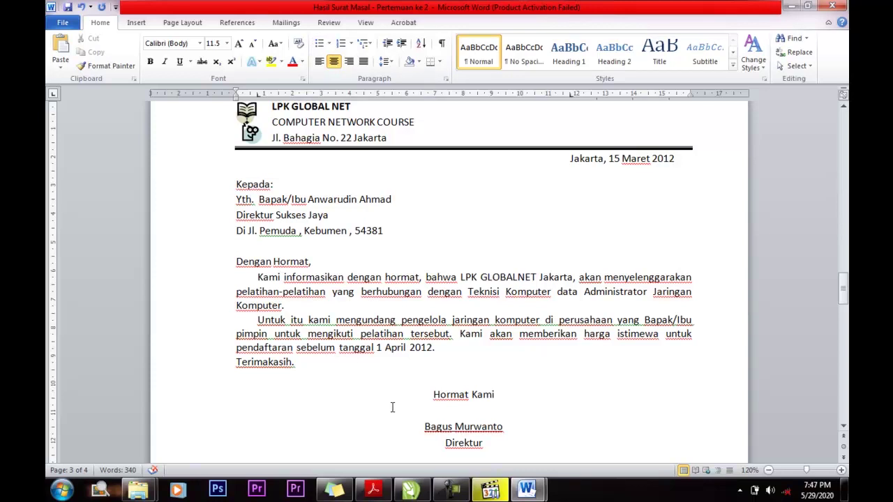
Create a new blank document, Document2, and delete the stray dashes typed into it
left_click(64, 22)
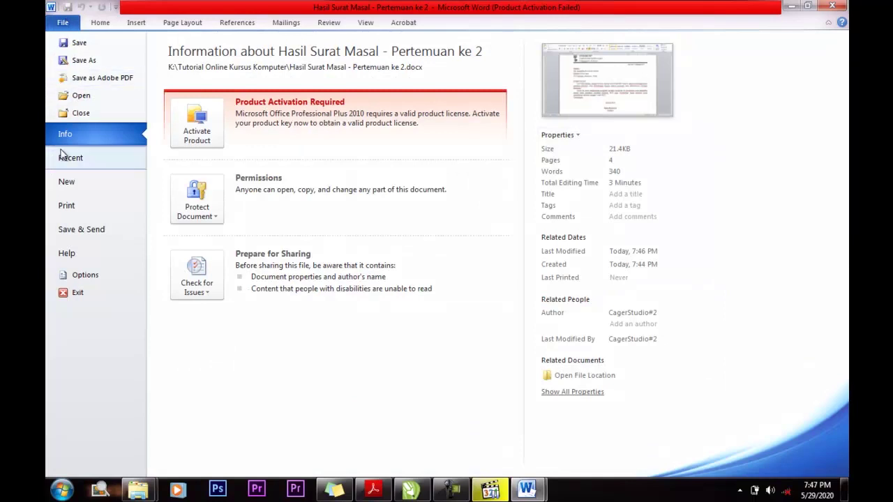
left_click(66, 181)
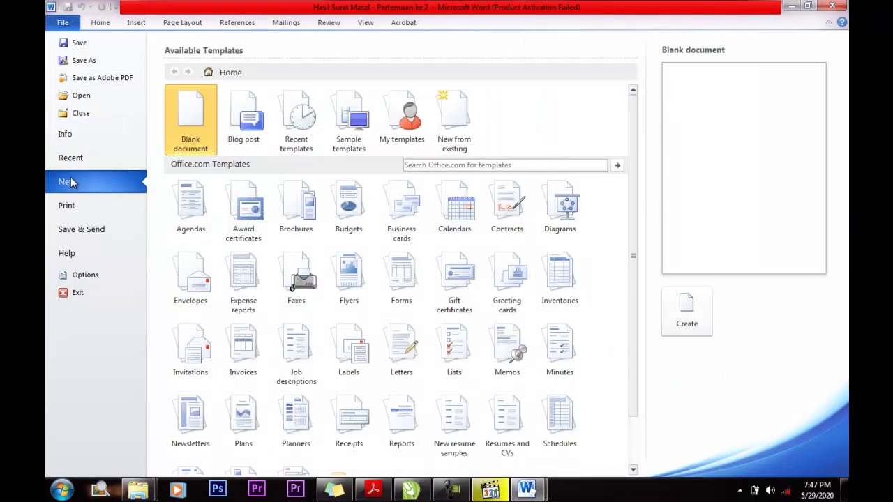
left_click(694, 330)
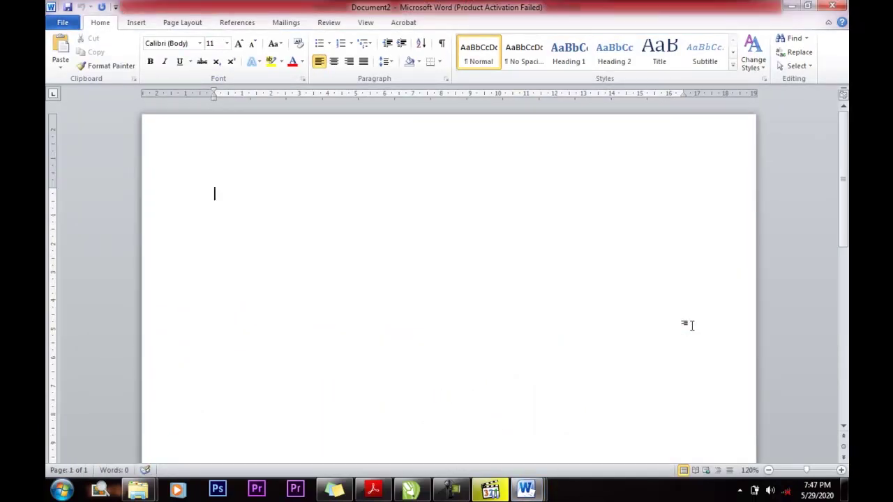
scroll(689, 325, "down", 1)
type("-------------------------")
key("BackSpace")
key("BackSpace")
key("BackSpace")
key("BackSpace")
key("BackSpace")
key("BackSpace")
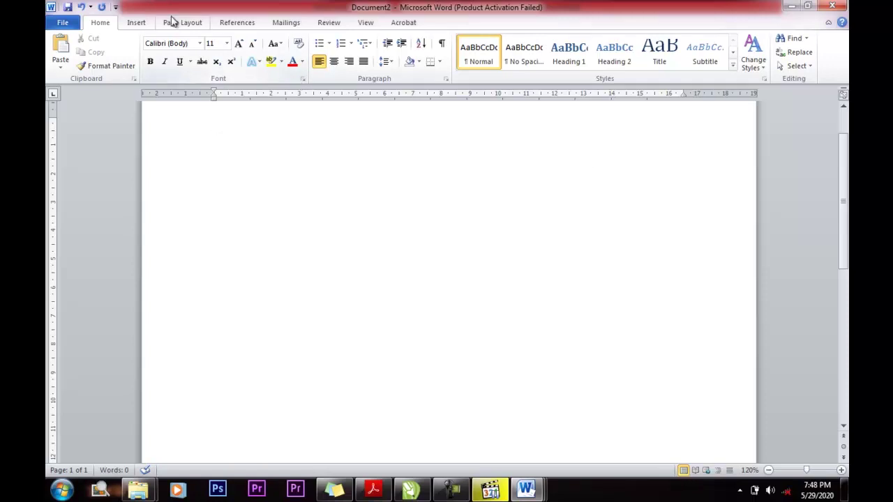
left_click(137, 23)
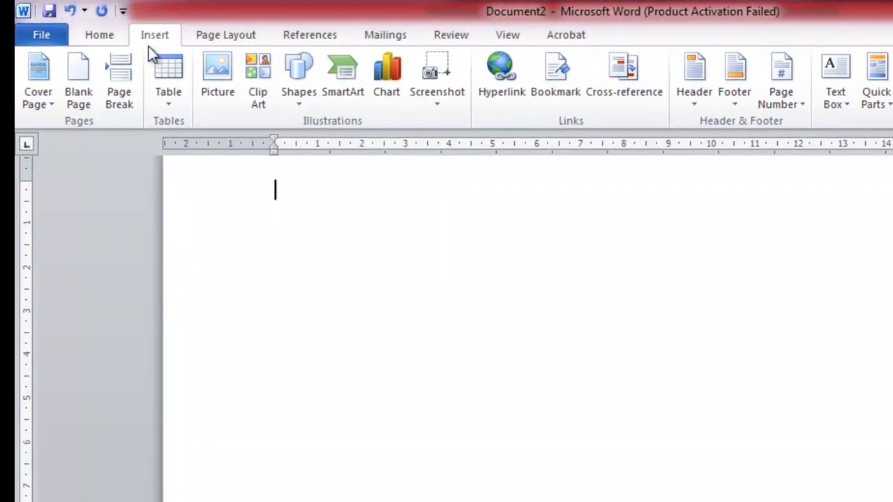
Insert a three-column, three-row table into Document2
left_click(162, 70)
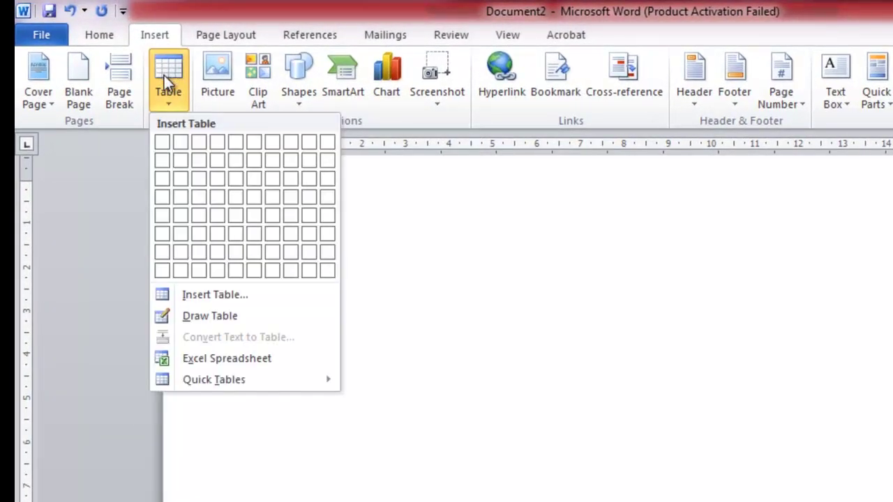
left_click(194, 179)
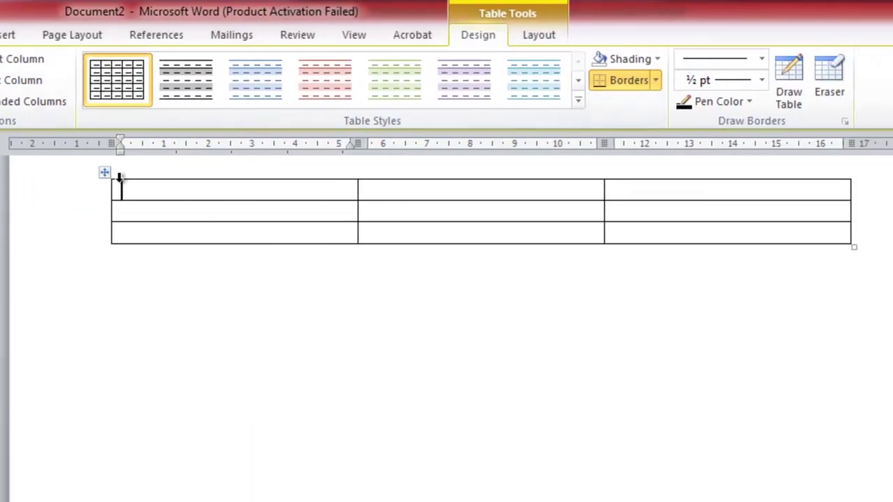
mouse_move(235, 211)
left_click(114, 191)
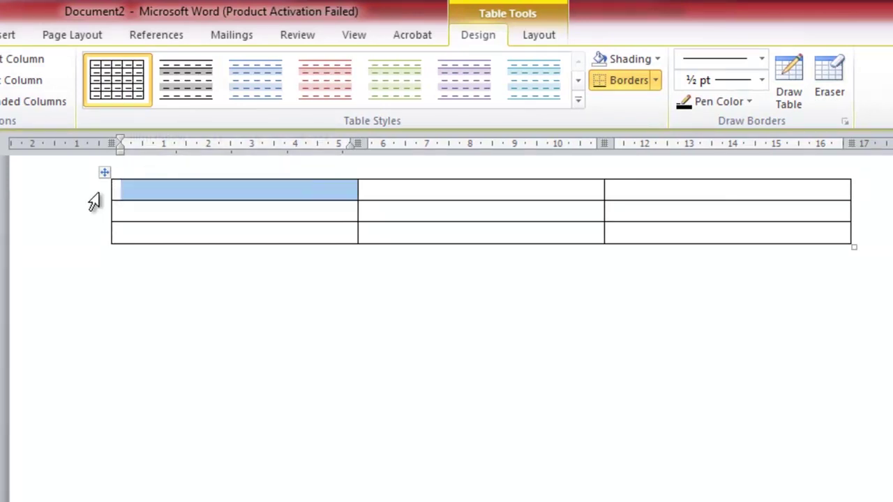
left_click_drag(215, 192, 389, 179)
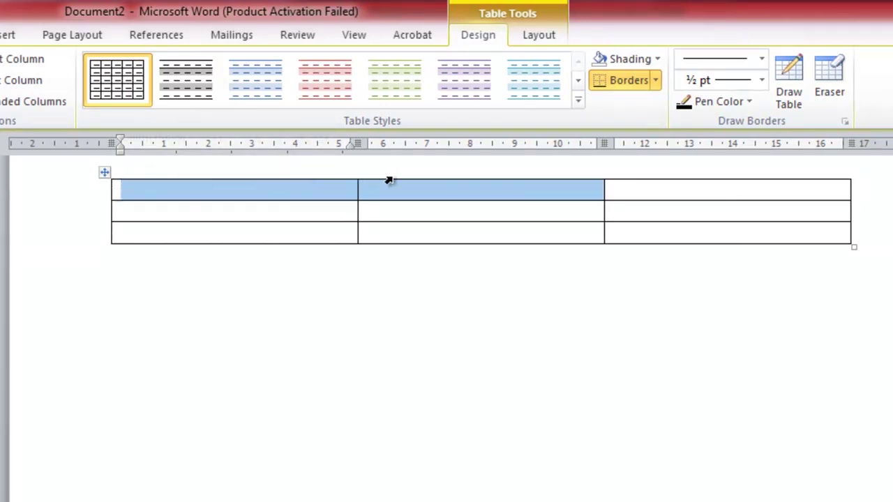
left_click(137, 189)
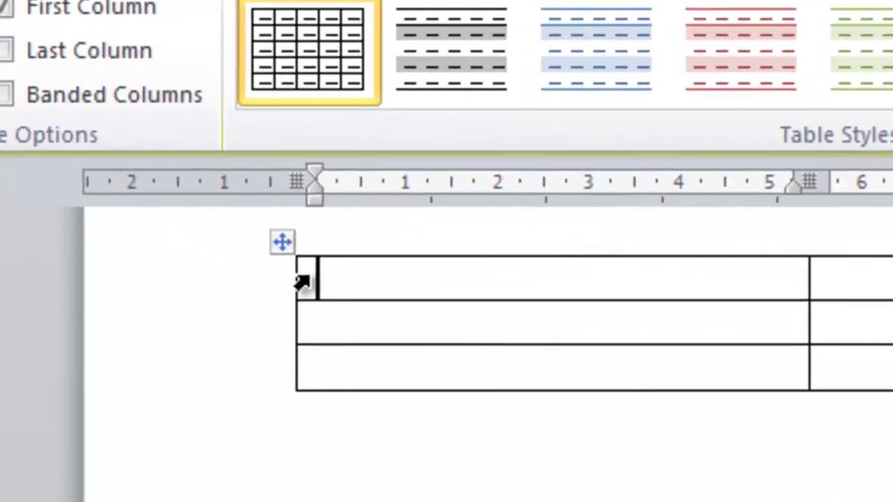
Select the table's top row and insert a new row below it, making four rows
left_click(302, 283)
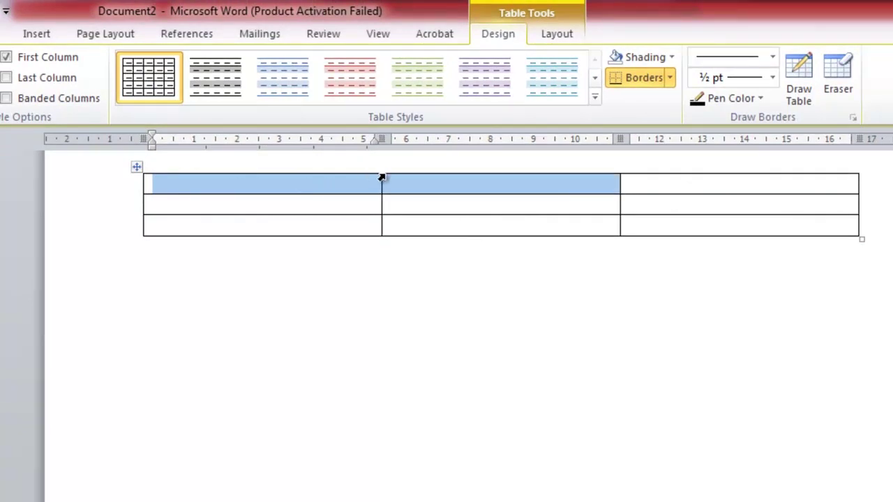
left_click_drag(218, 184, 686, 183)
right_click(156, 188)
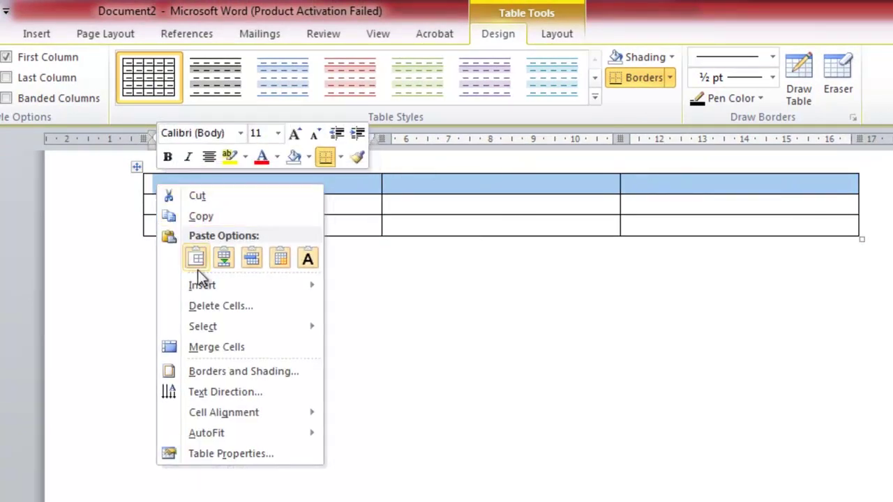
mouse_move(290, 217)
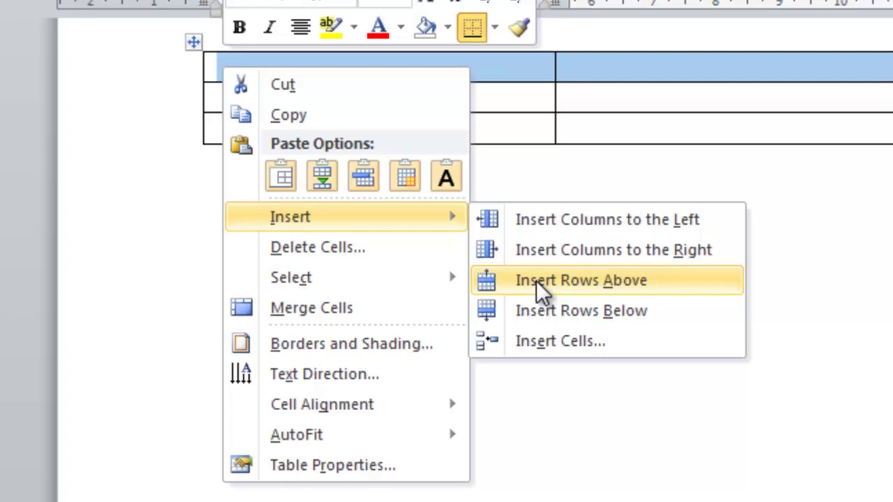
left_click(537, 301)
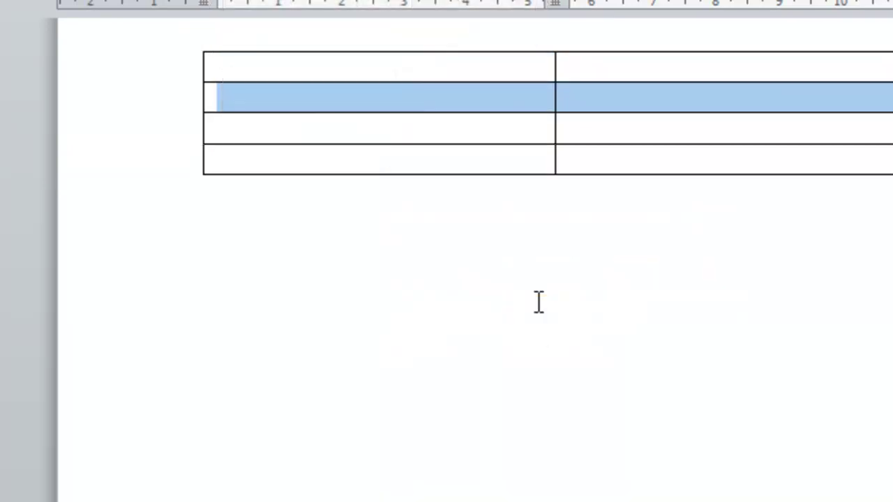
Enter 'Mengetahui' in the top middle cell and 'Sekertaris RW' above the secretary's name in the right cell
left_click(460, 101)
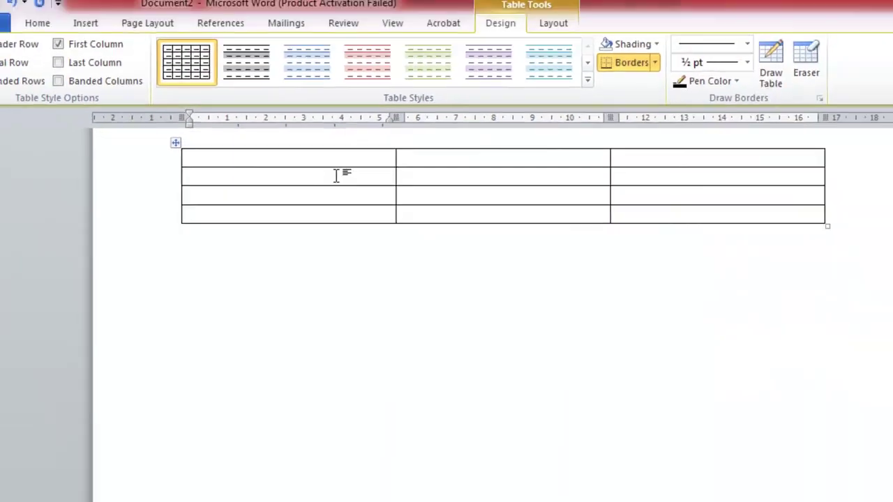
left_click(461, 165)
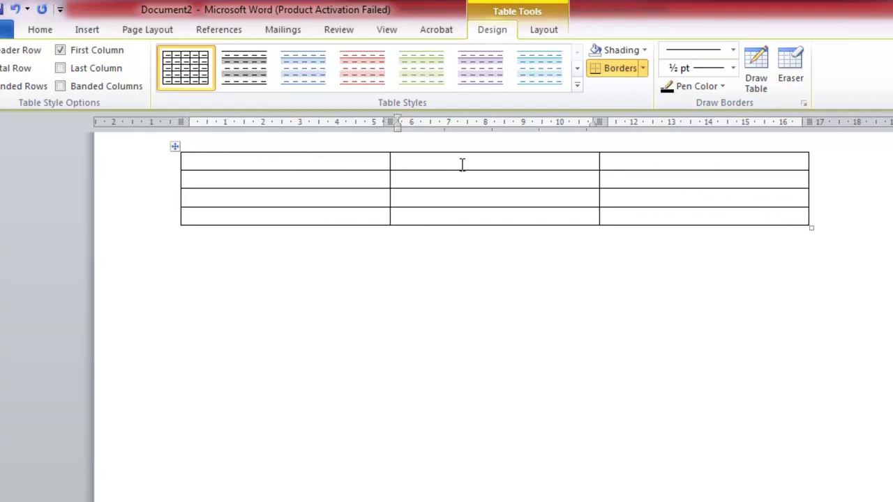
type("Mengetahui")
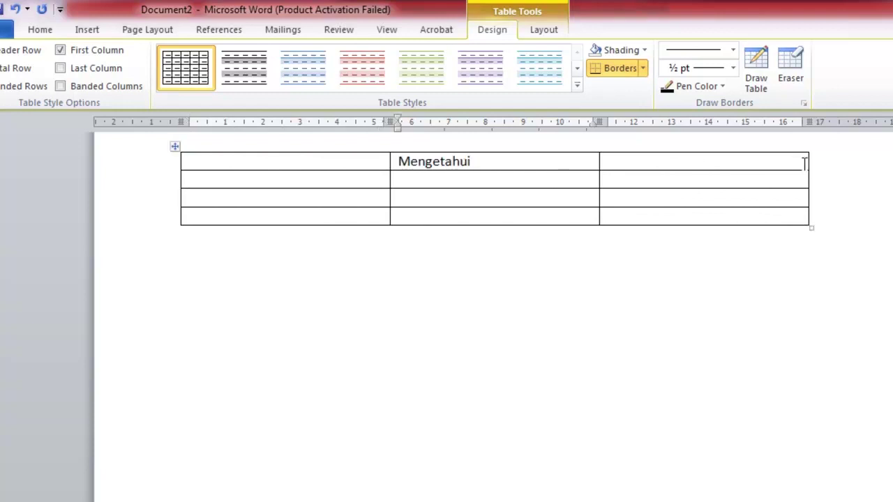
left_click(753, 185)
type("Sekertaris")
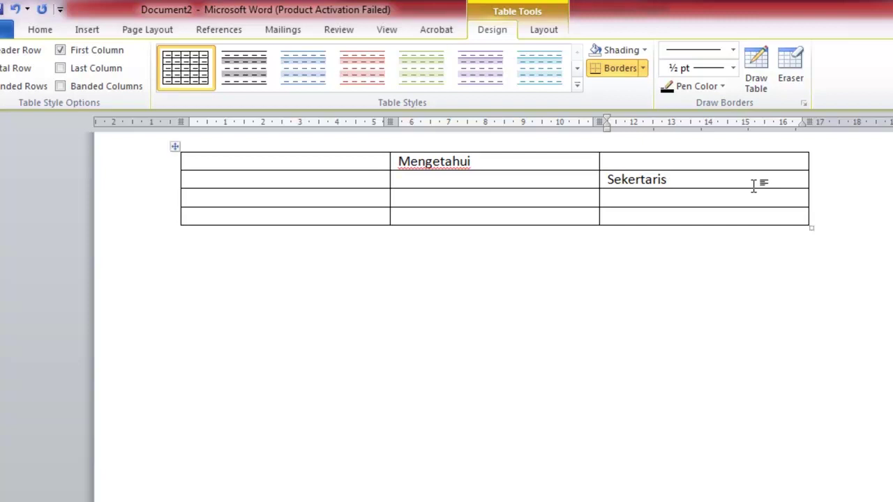
key("Return")
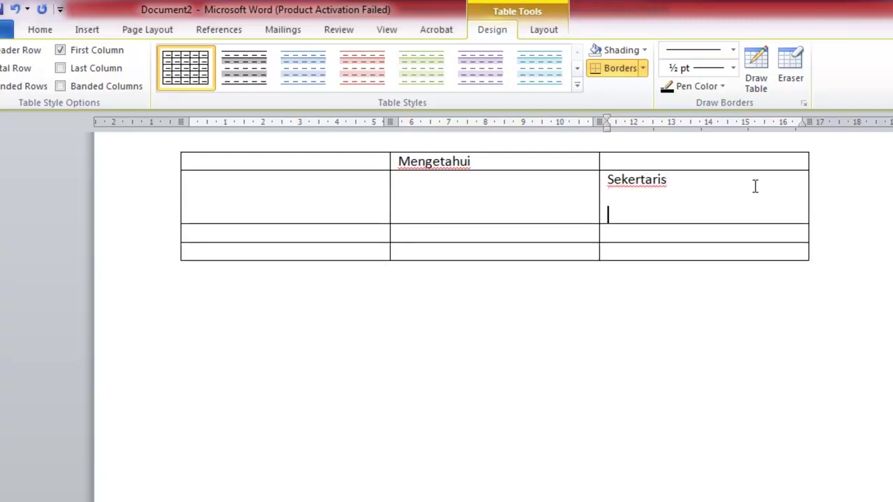
key("Return")
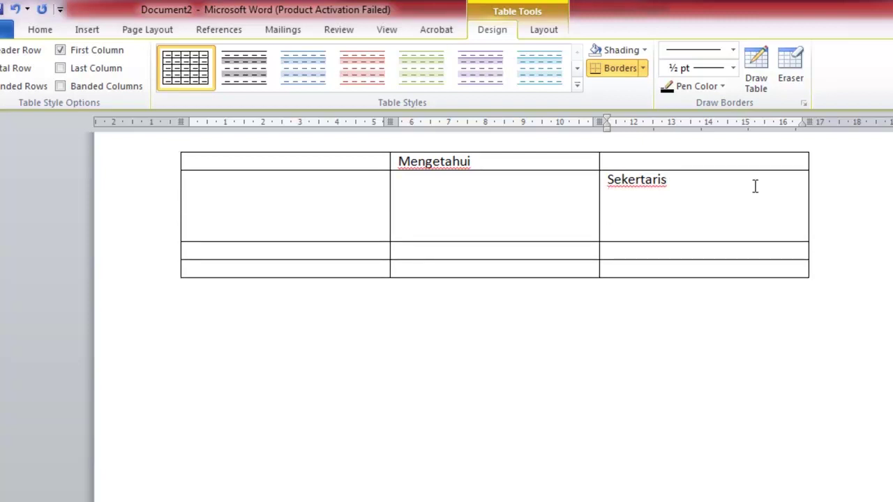
type("Bp")
key("BackSpace")
key("BackSpace")
type("kijan")
left_click(687, 180)
mouse_move(285, 205)
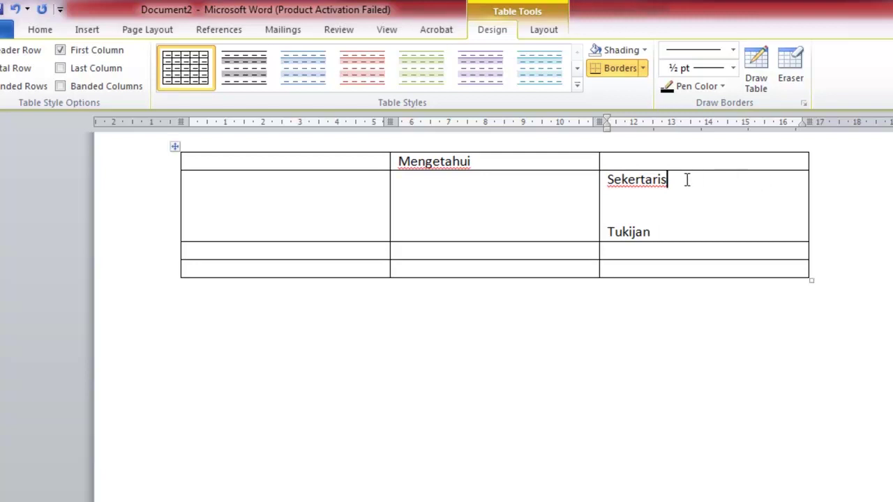
type("R")
type("W")
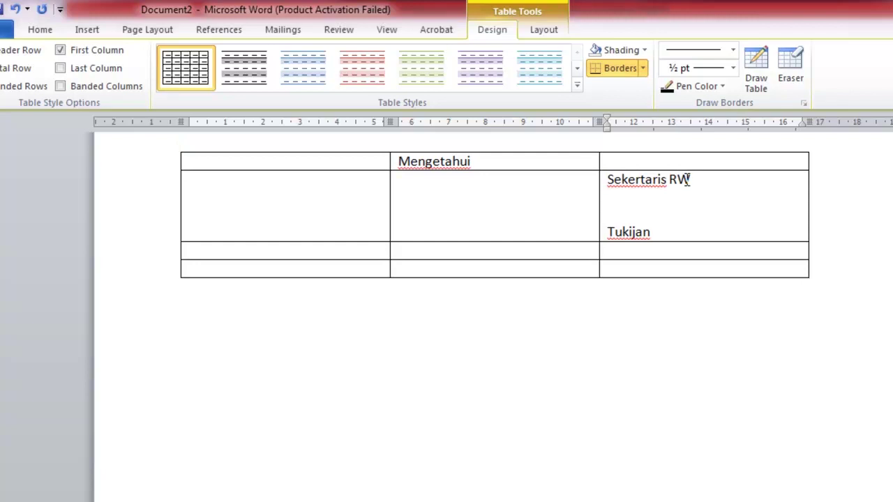
Add 'Ketua RW' and 'Kepala Desa', each with the signer's name below it
left_click(298, 182)
type("Ketua")
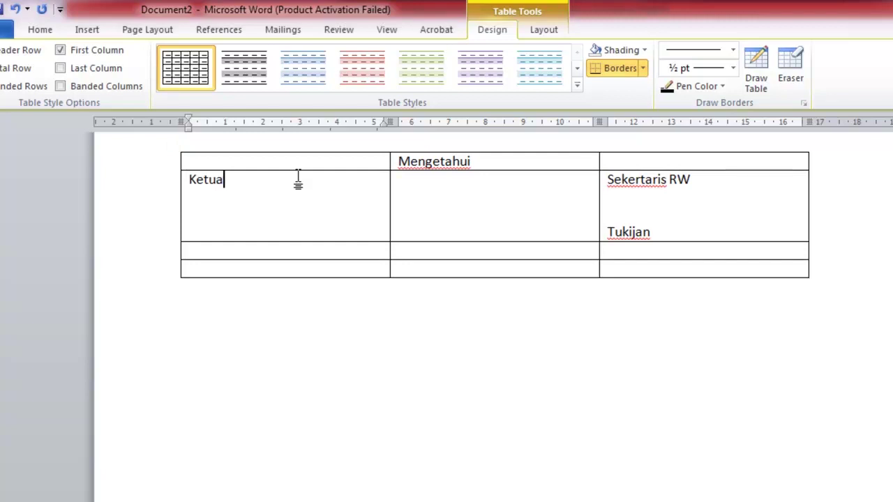
type(" RW")
key("Return")
key("Return")
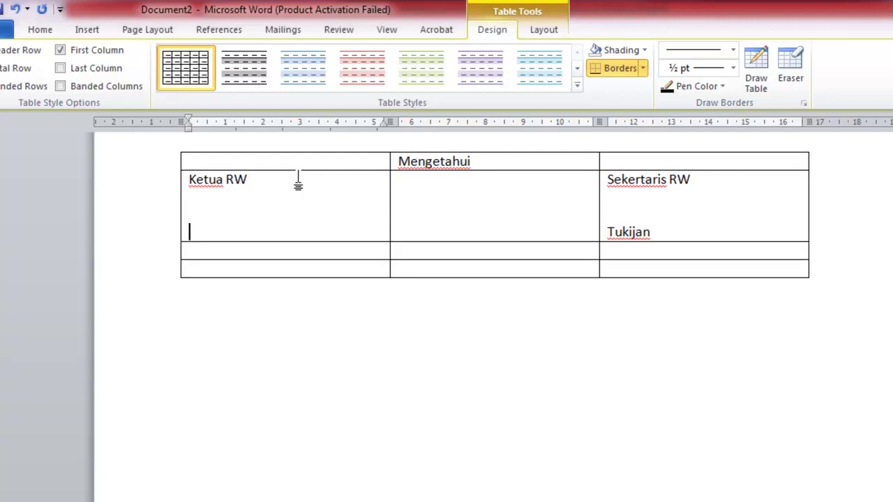
type("Tumira")
type("n")
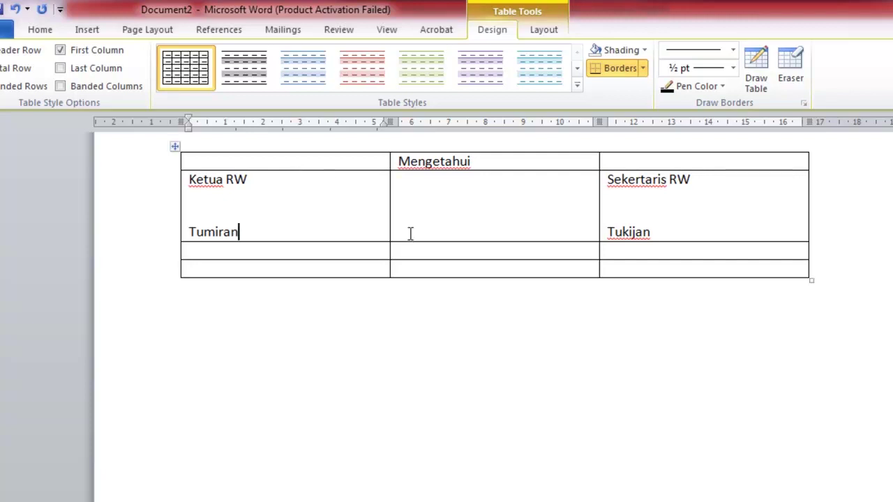
left_click(472, 253)
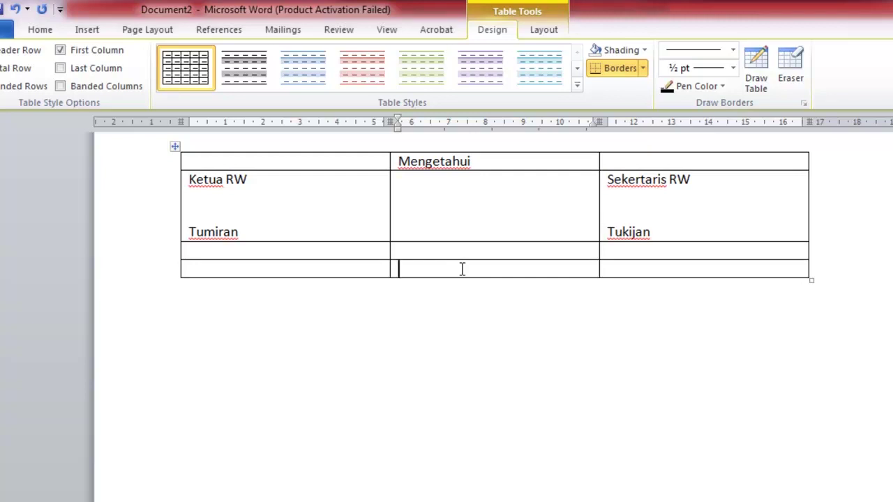
type("Kepala Desa")
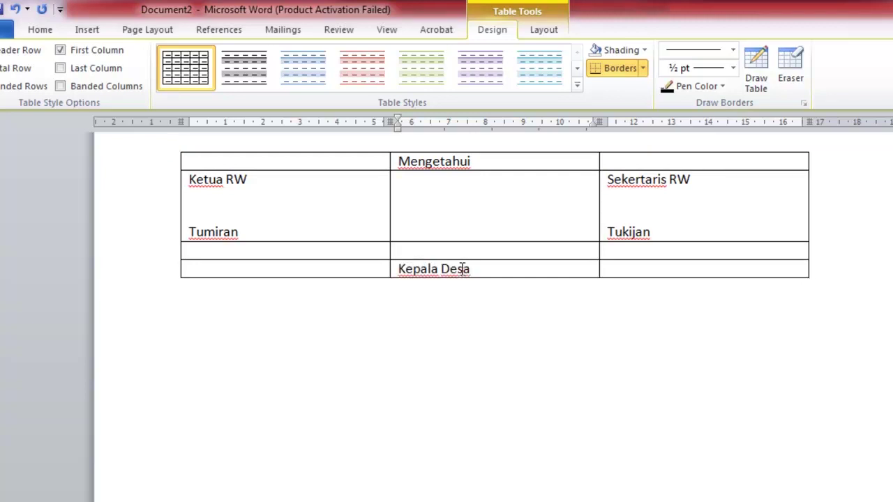
key("Return")
key("Return")
key("Return")
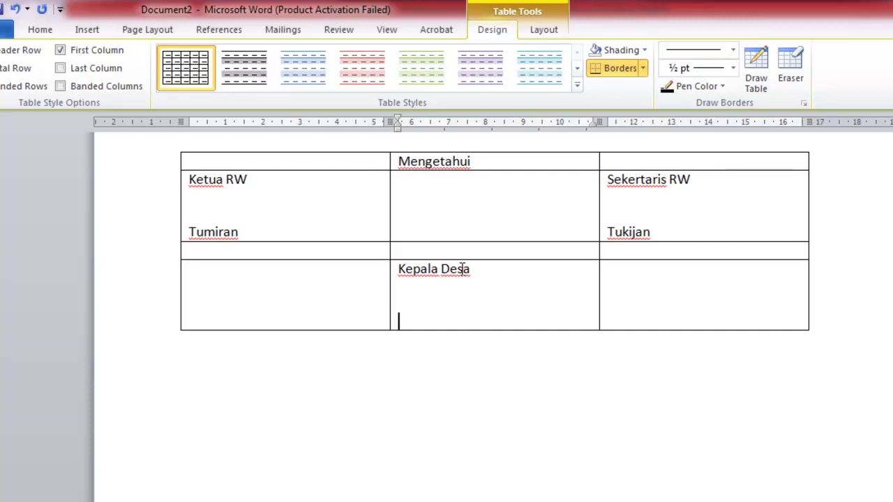
type("Sariman")
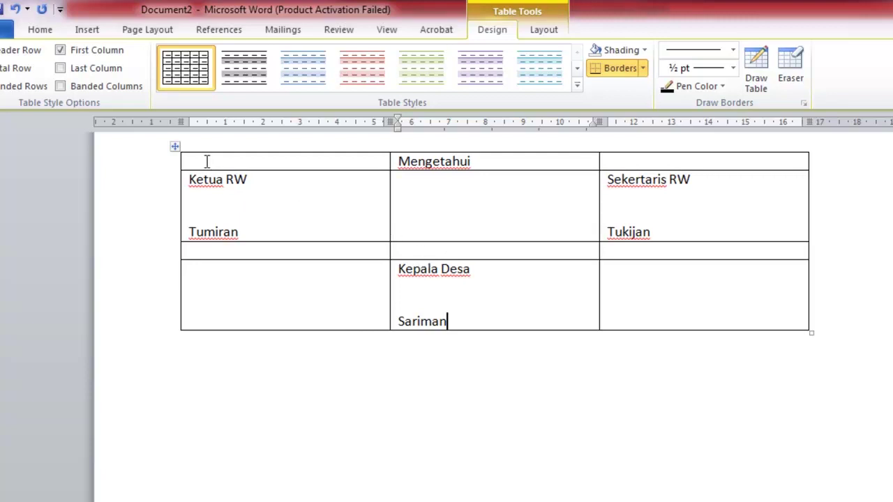
Center-align all the text in the signature table
mouse_move(201, 161)
left_mouse_down()
mouse_move(413, 300)
mouse_move(649, 314)
left_mouse_up()
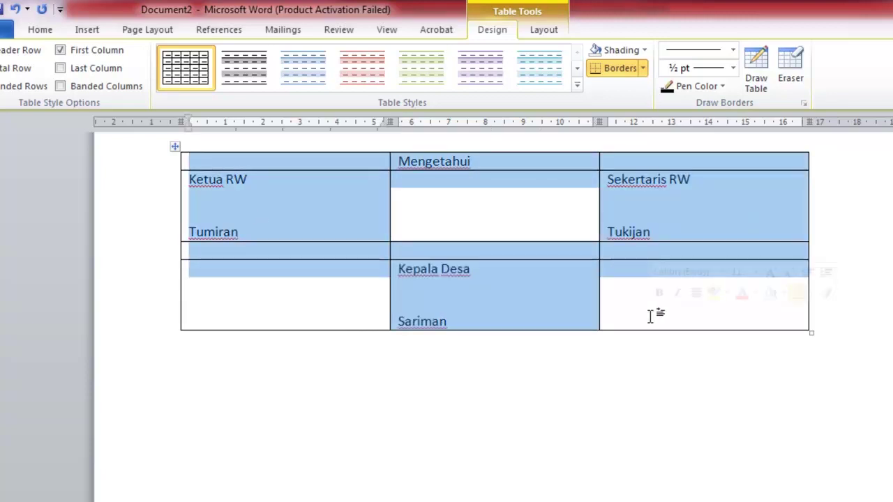
left_click(52, 33)
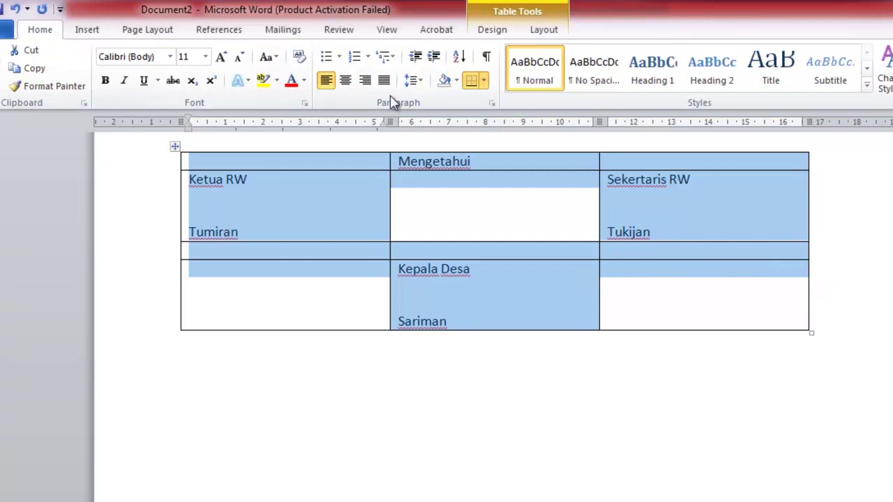
left_click(346, 82)
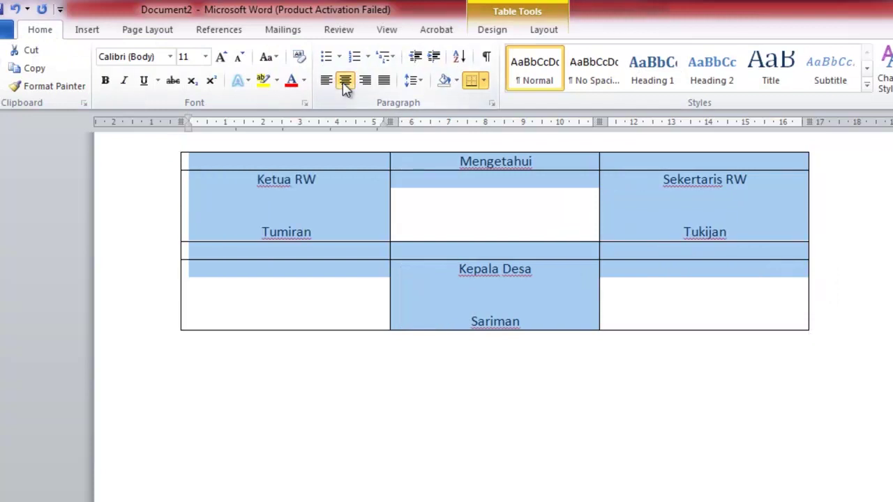
left_click(496, 184)
Make the Sekertaris RW, Ketua RW and Kepala Desa titles bold
mouse_move(661, 180)
left_mouse_down()
mouse_move(743, 182)
mouse_move(661, 180)
left_mouse_up()
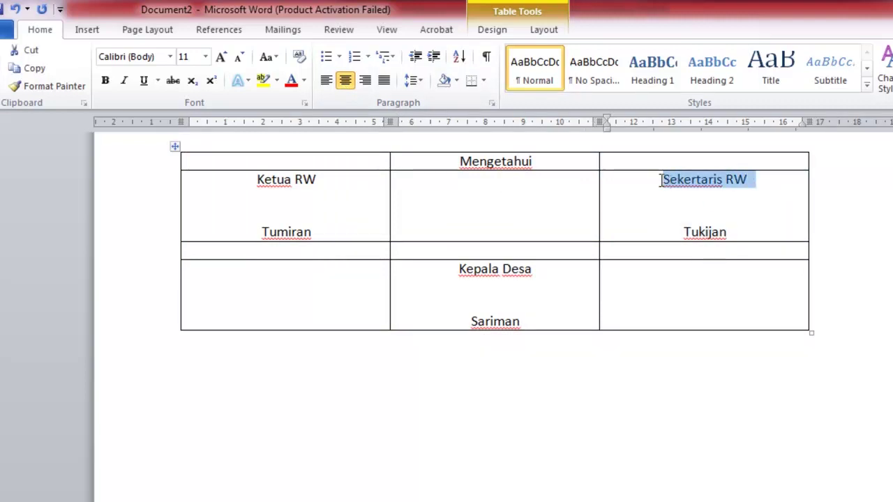
left_click(105, 81)
left_click_drag(321, 180, 257, 180)
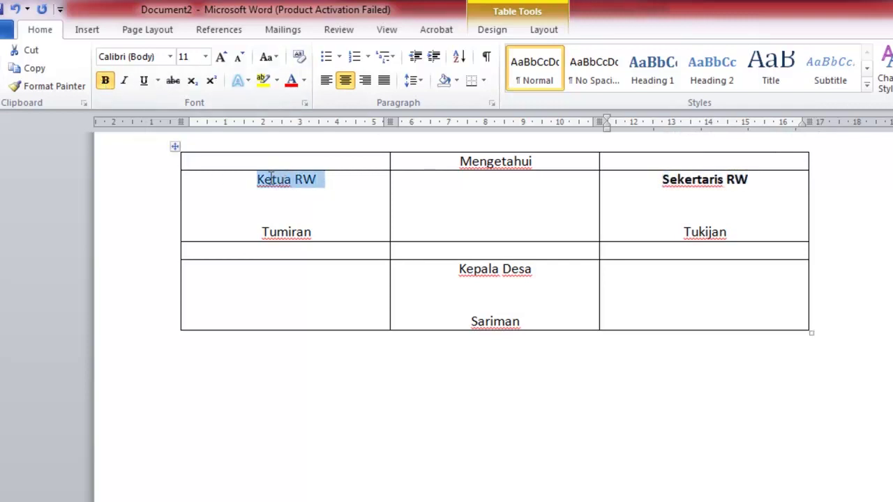
left_click(104, 81)
left_click_drag(554, 276, 459, 269)
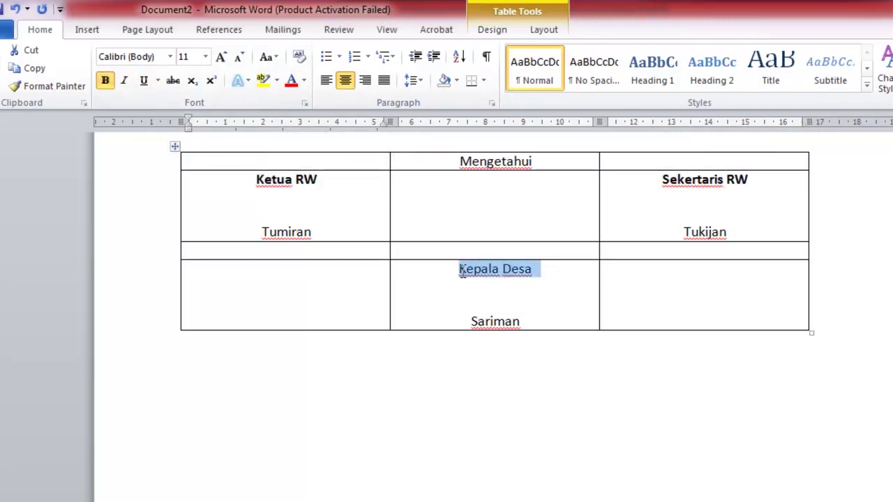
left_click(104, 81)
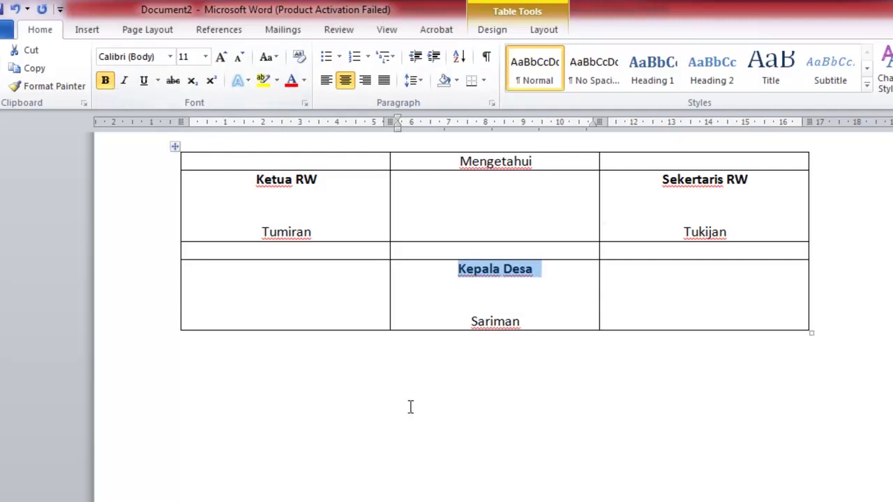
left_click(447, 347)
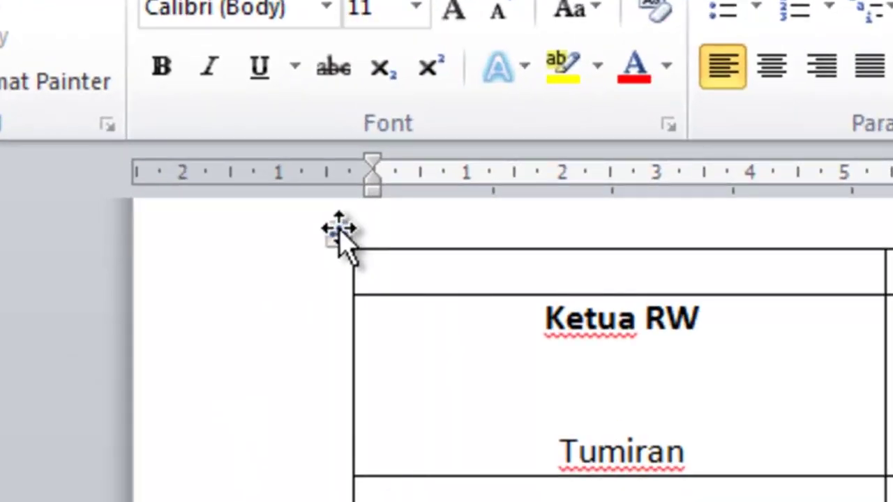
Apply No Border to the whole signature table, leaving only the text visible
left_click(338, 228)
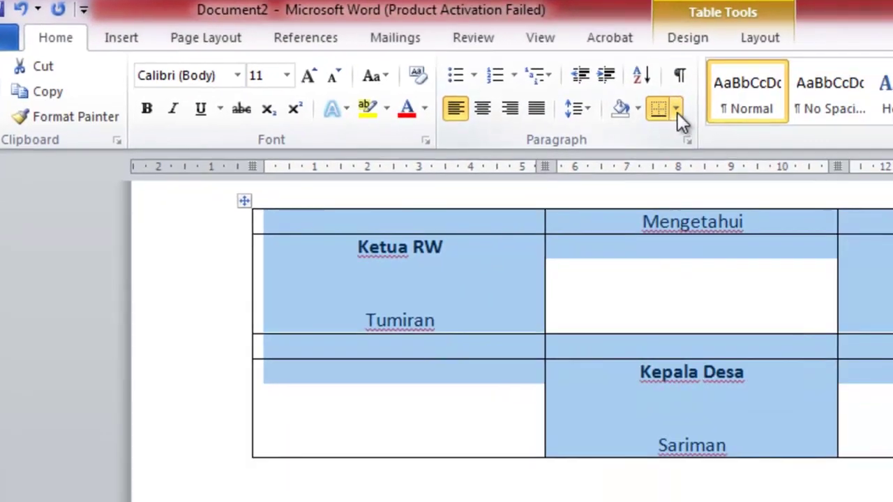
left_click(677, 110)
left_click(471, 193)
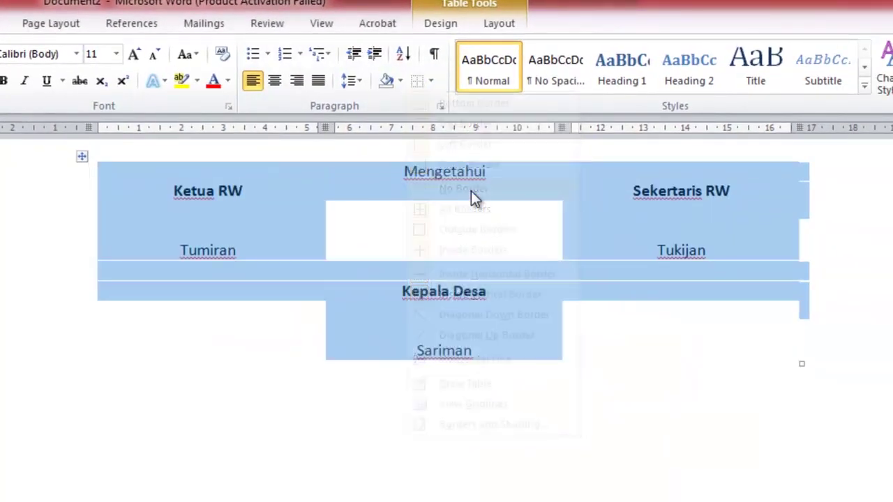
left_click(434, 438)
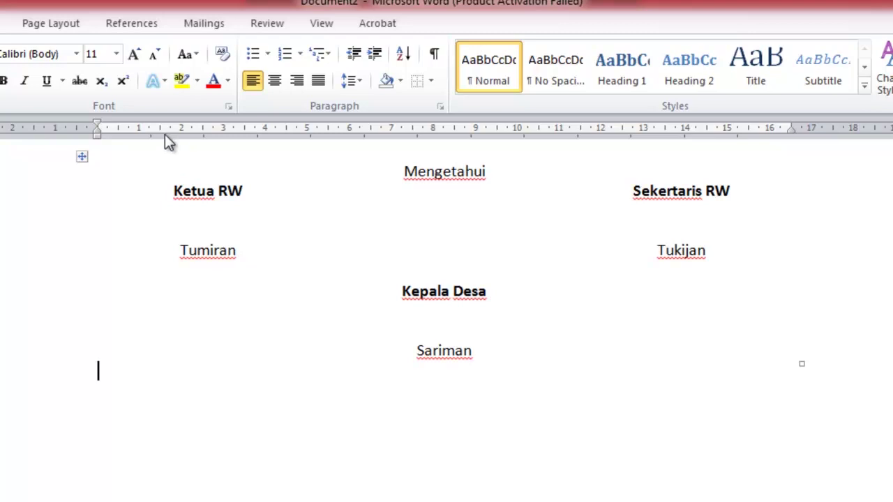
key("ctrl+z")
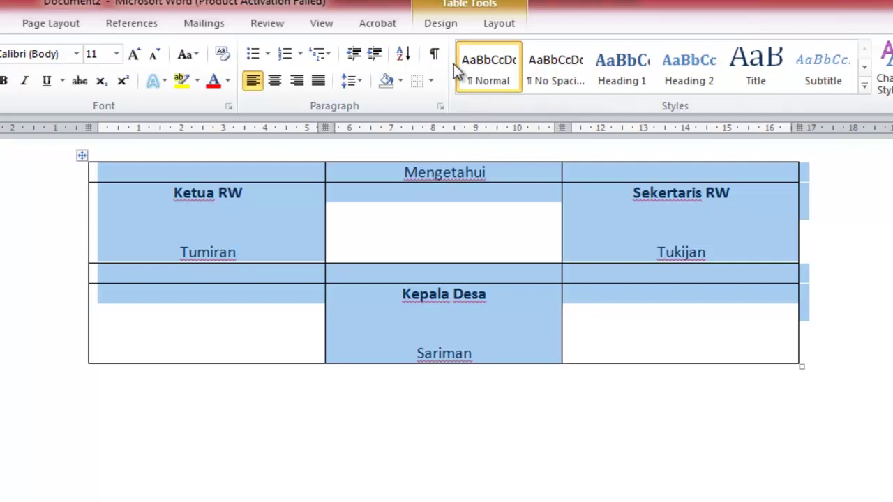
left_click(422, 78)
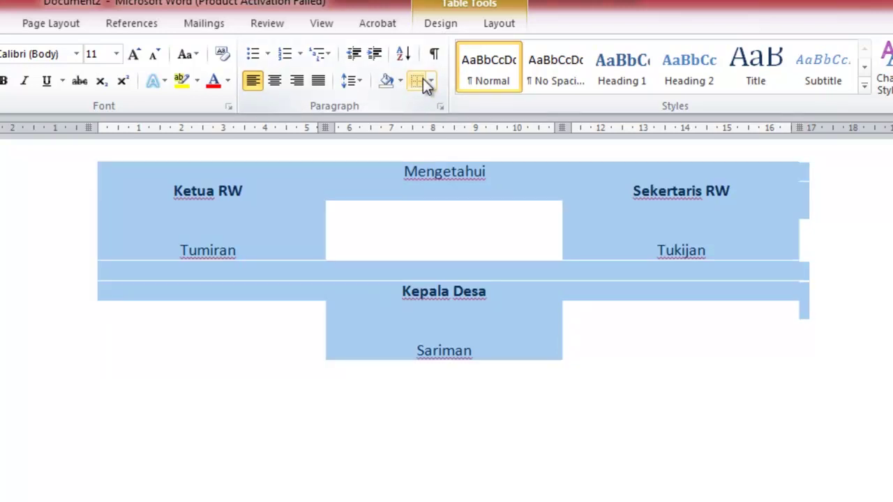
left_click(462, 291)
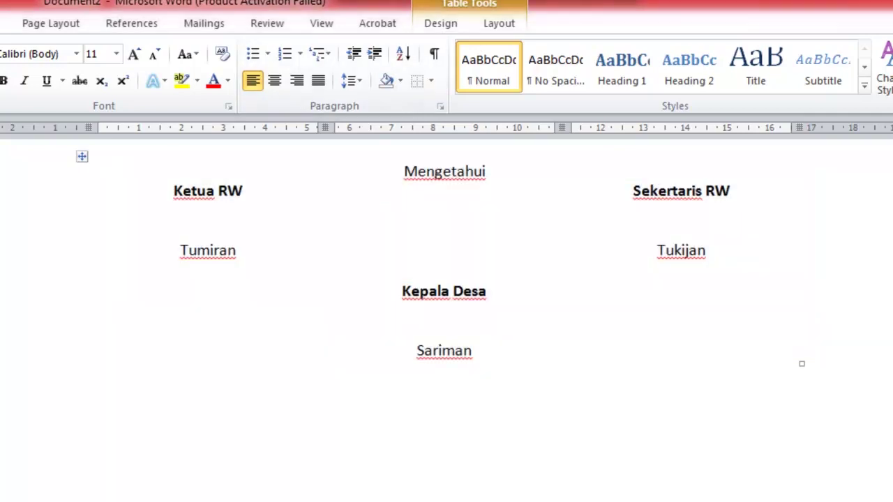